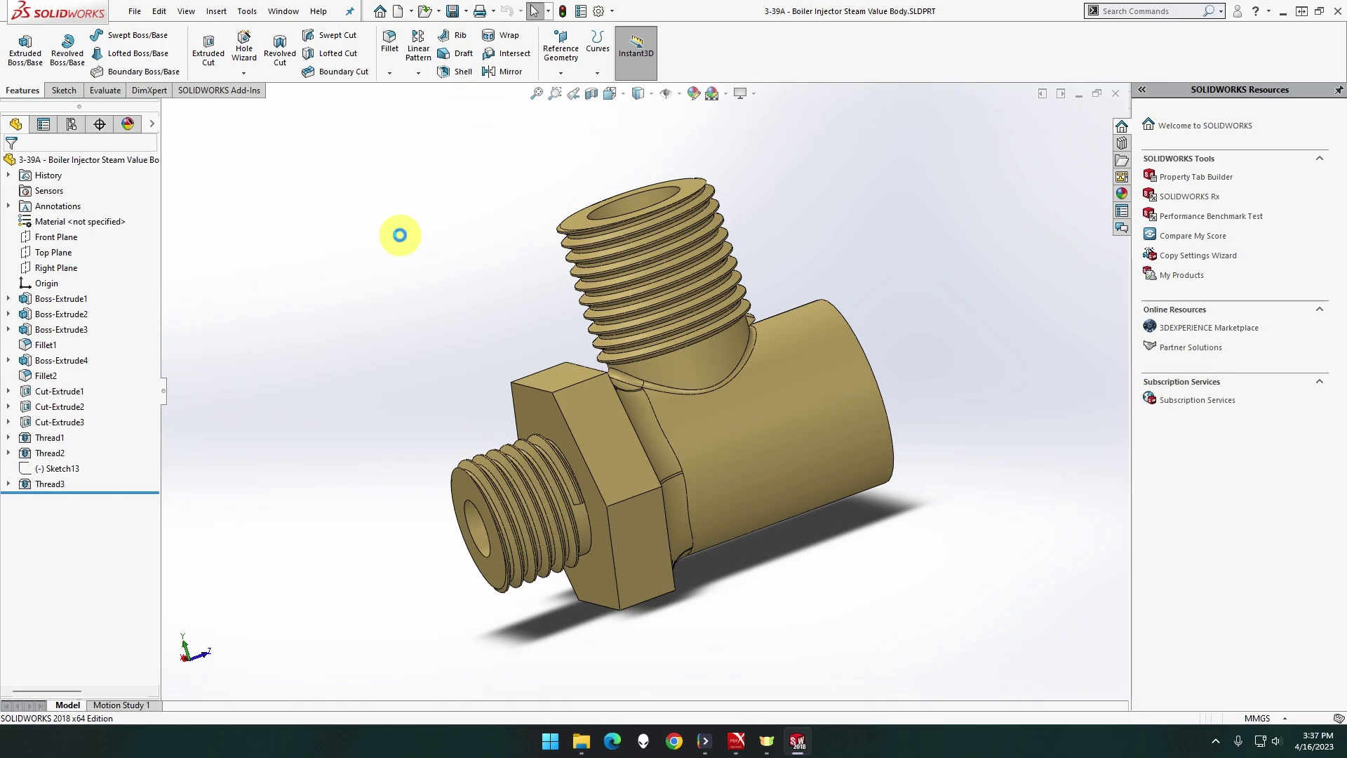
# Create a new millimetre (MMGS) assembly document
pyautogui.hotkey('ctrl', 'o')
pyautogui.press('Escape')
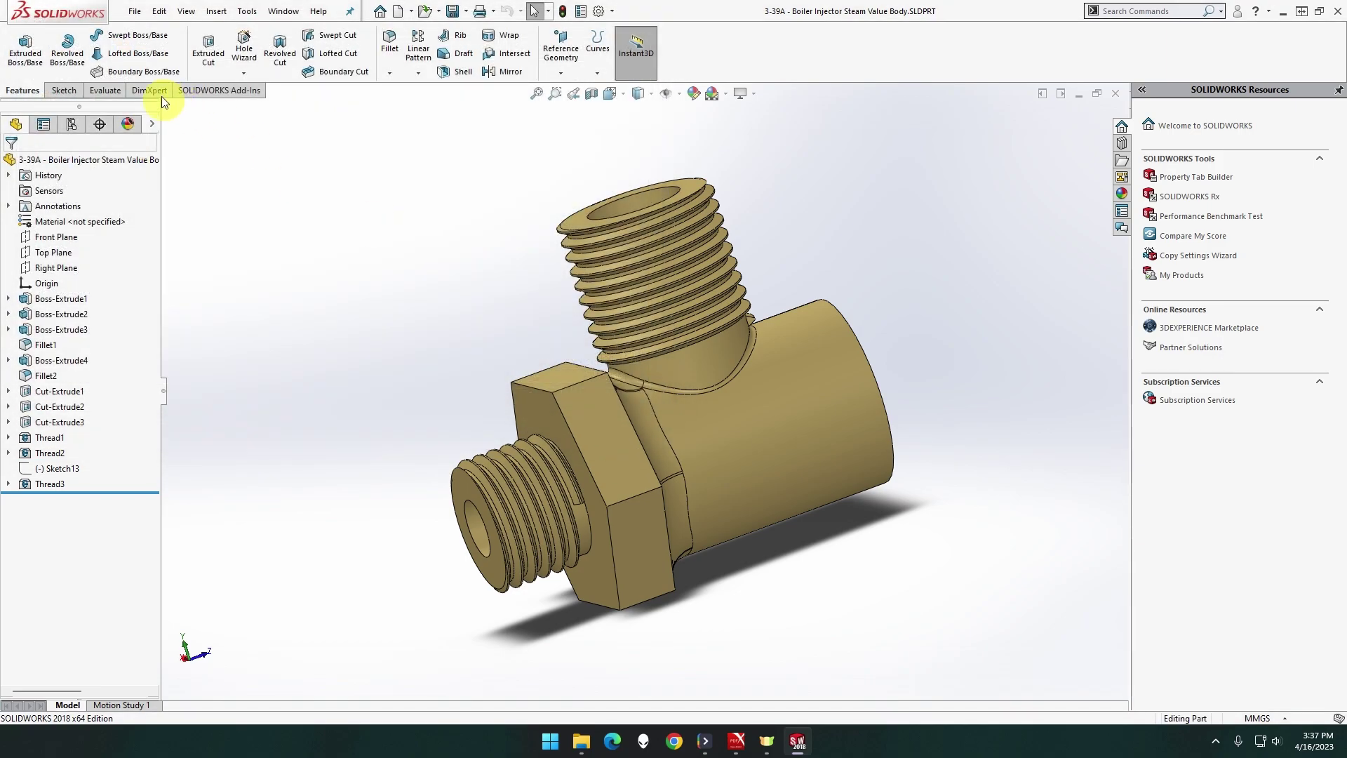
pyautogui.click(146, 14)
pyautogui.click(148, 35)
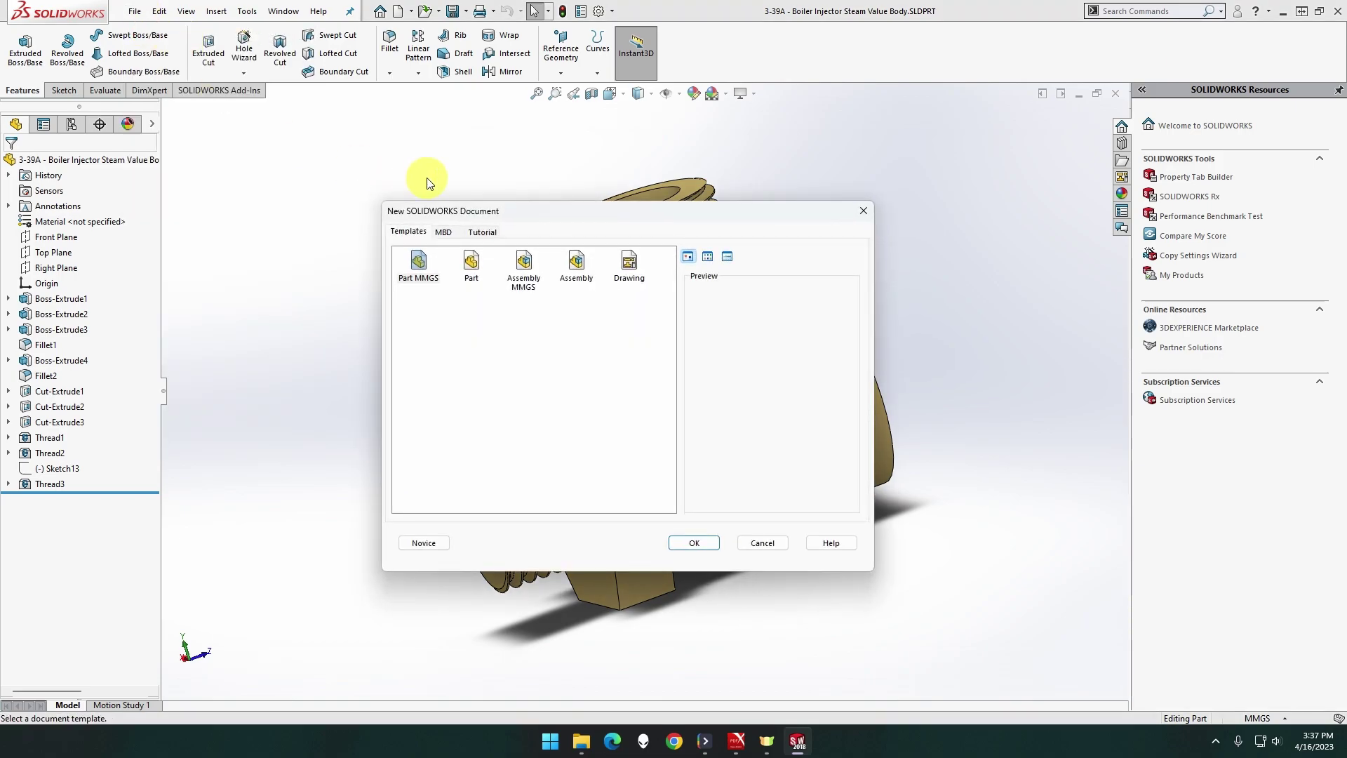
pyautogui.doubleClick(522, 265)
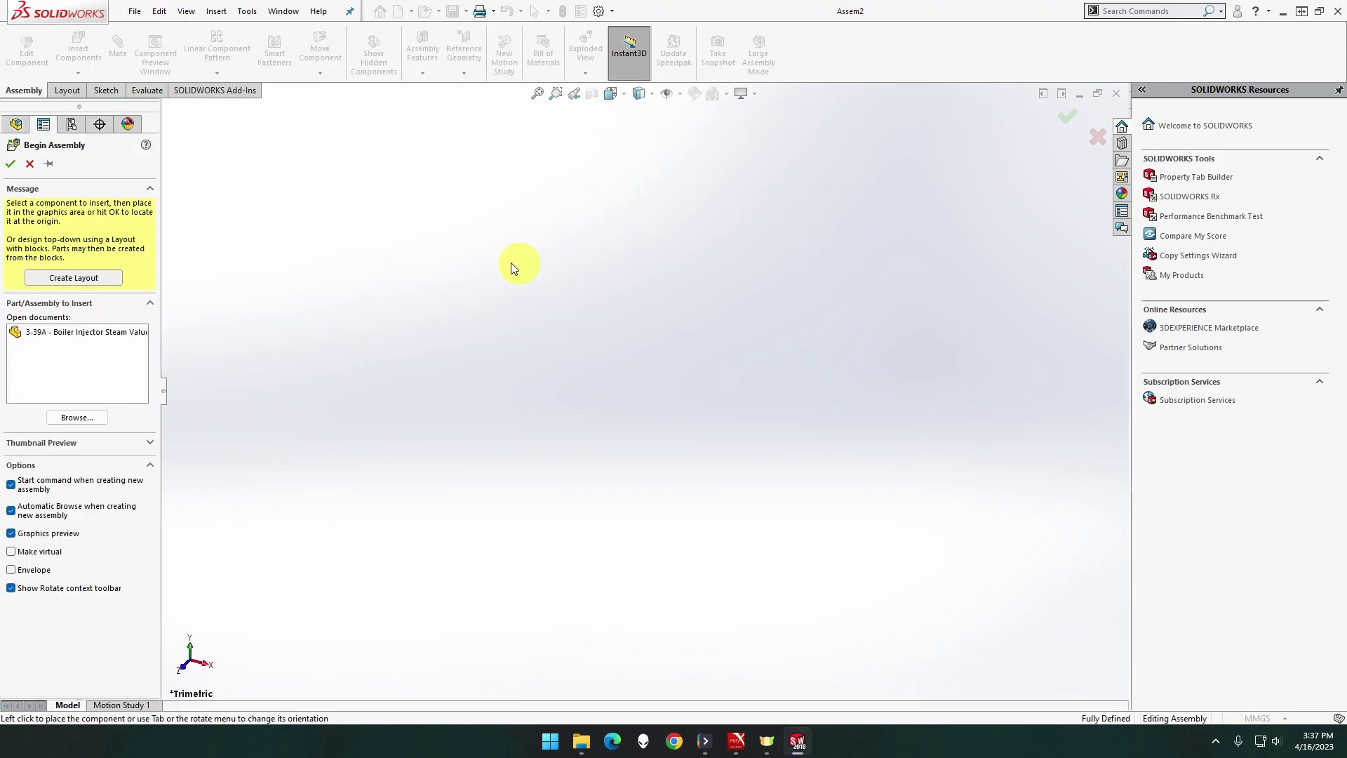
# Turn on the display of origins in the assembly view
pyautogui.click(160, 11)
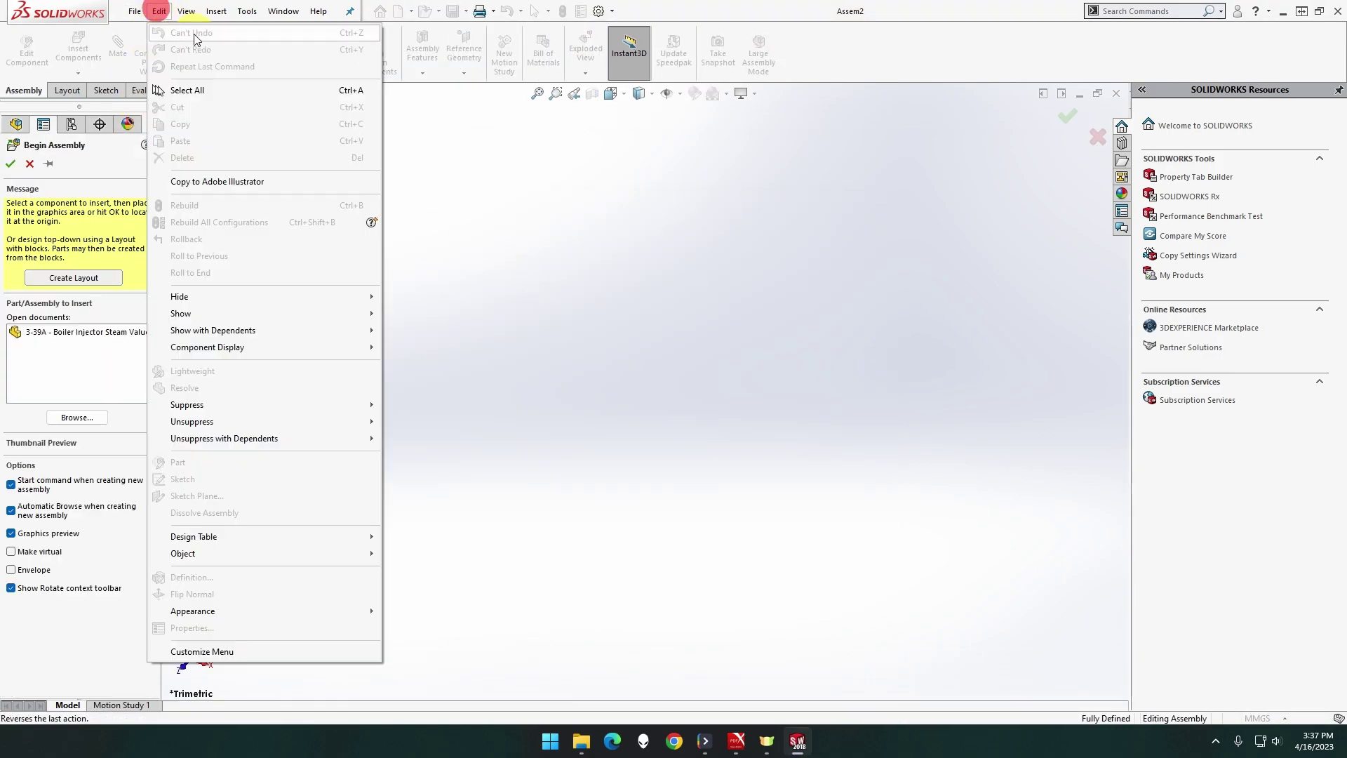
pyautogui.click(203, 92)
pyautogui.click(155, 11)
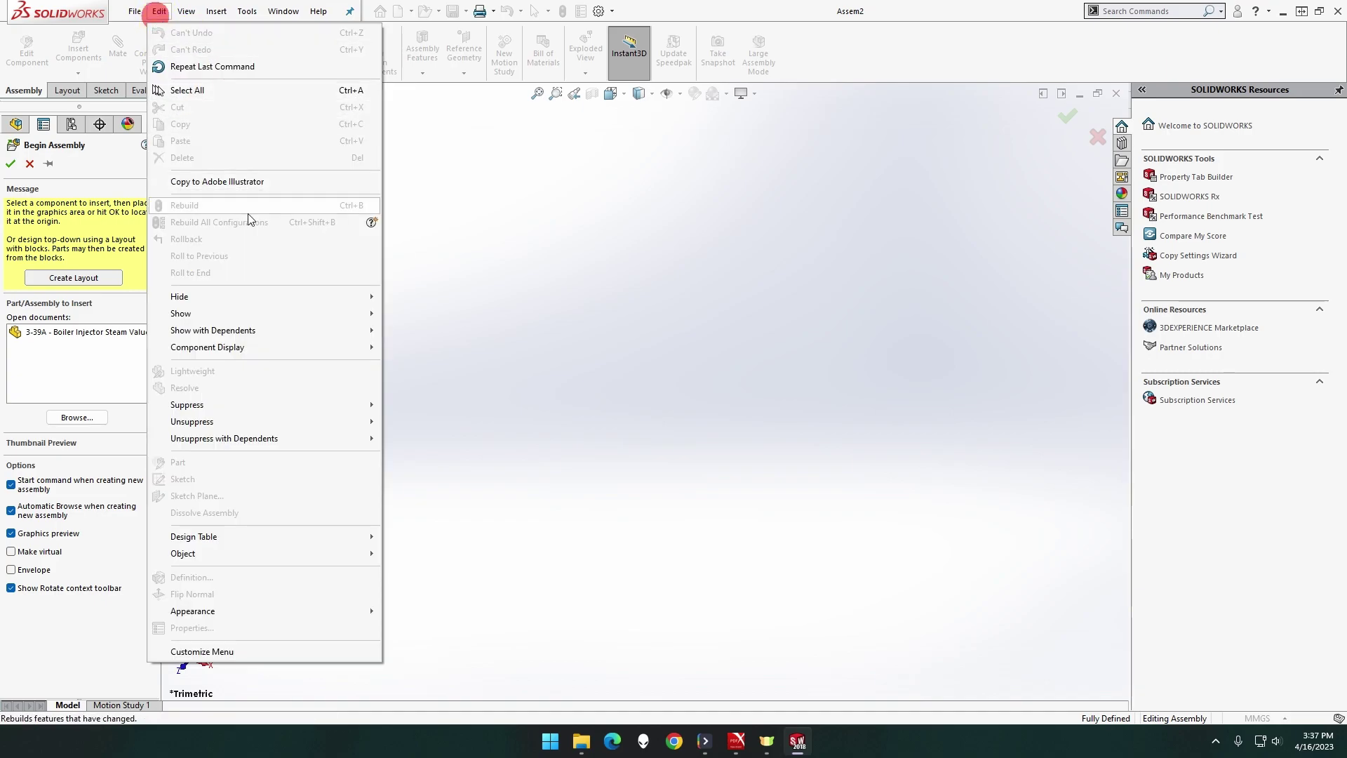
pyautogui.click(186, 11)
pyautogui.click(186, 11)
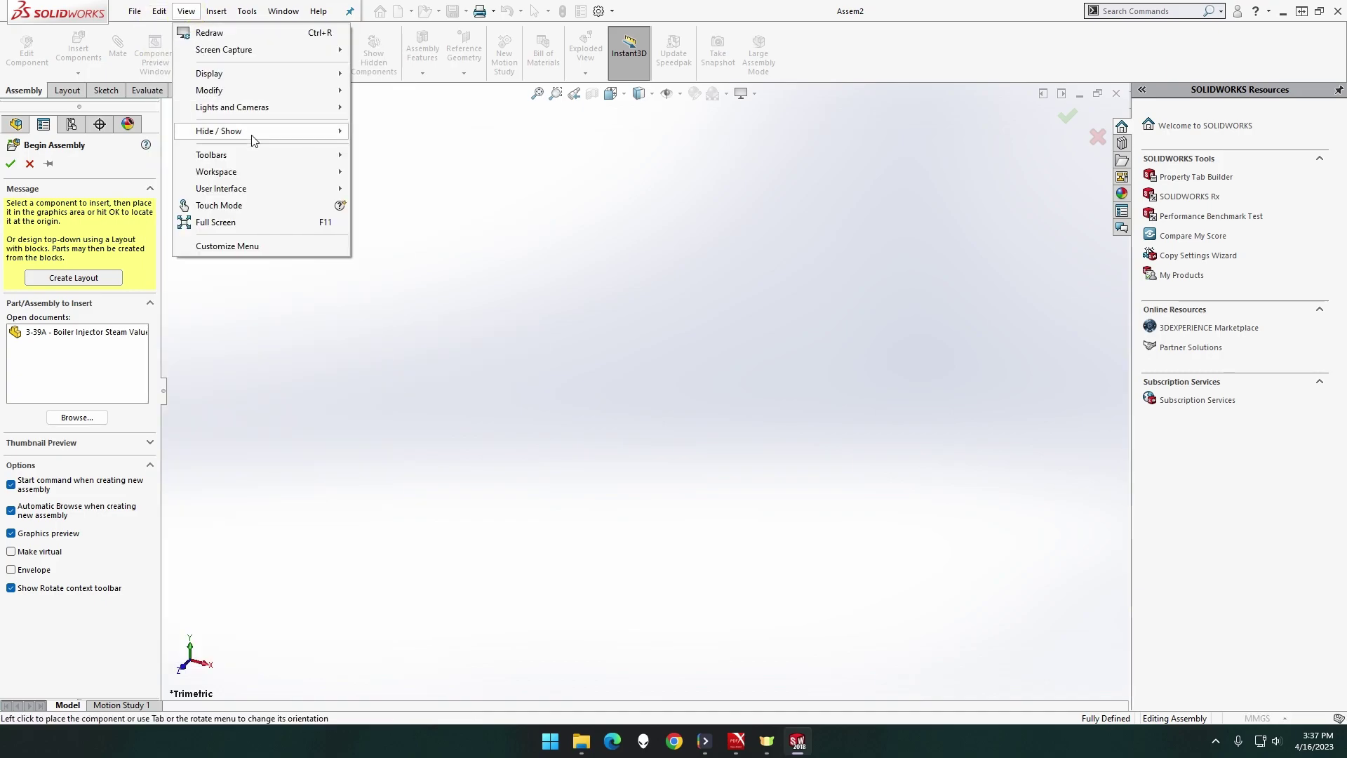
pyautogui.moveTo(253, 137)
pyautogui.click(453, 353)
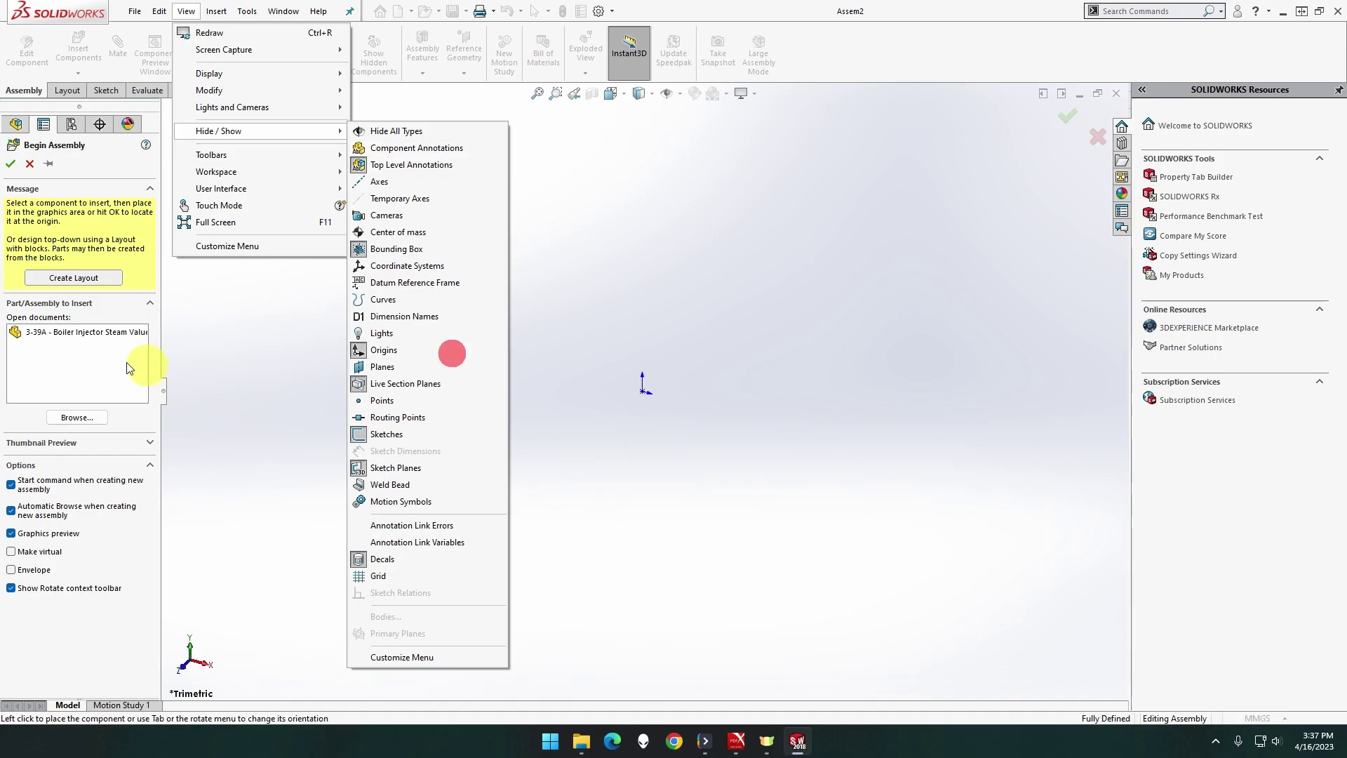
# Insert the 3-39A valve body fixed at the assembly origin
pyautogui.click(54, 333)
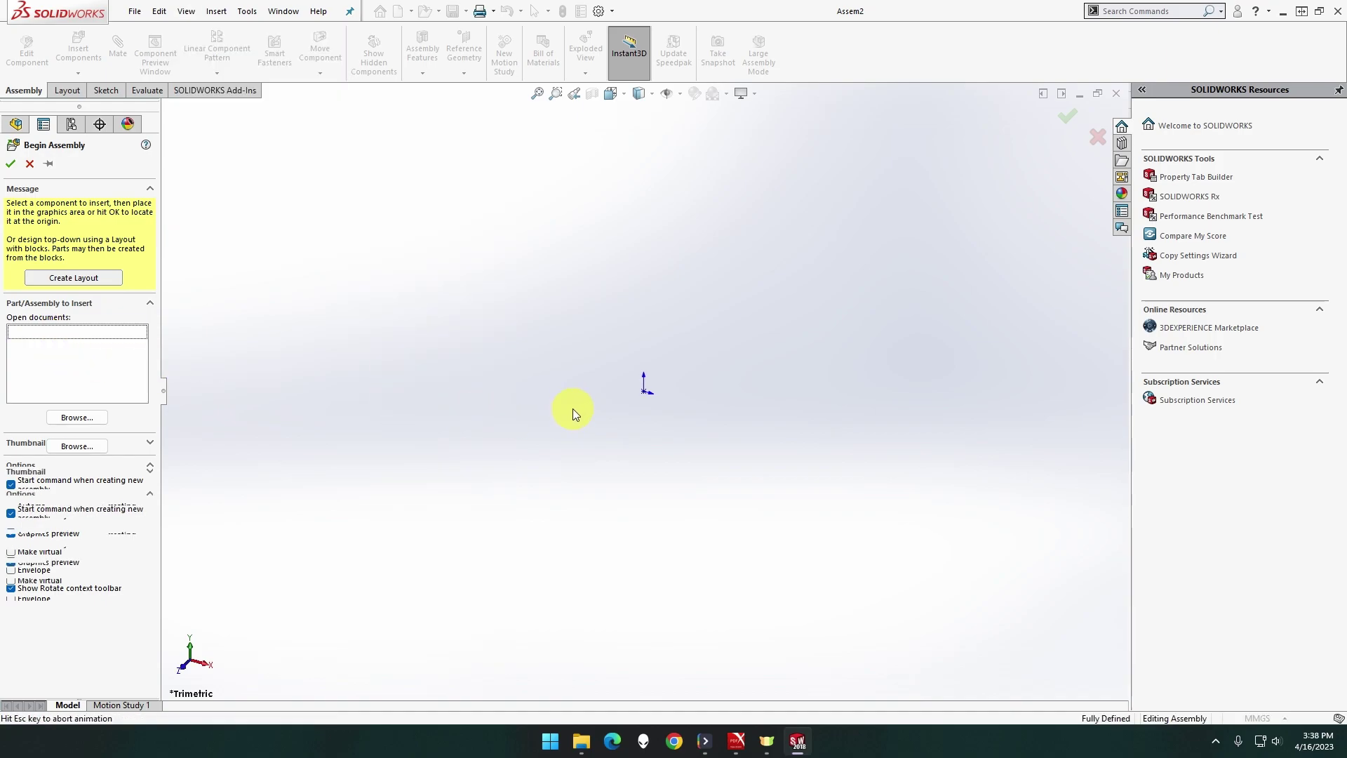
pyautogui.click(644, 388)
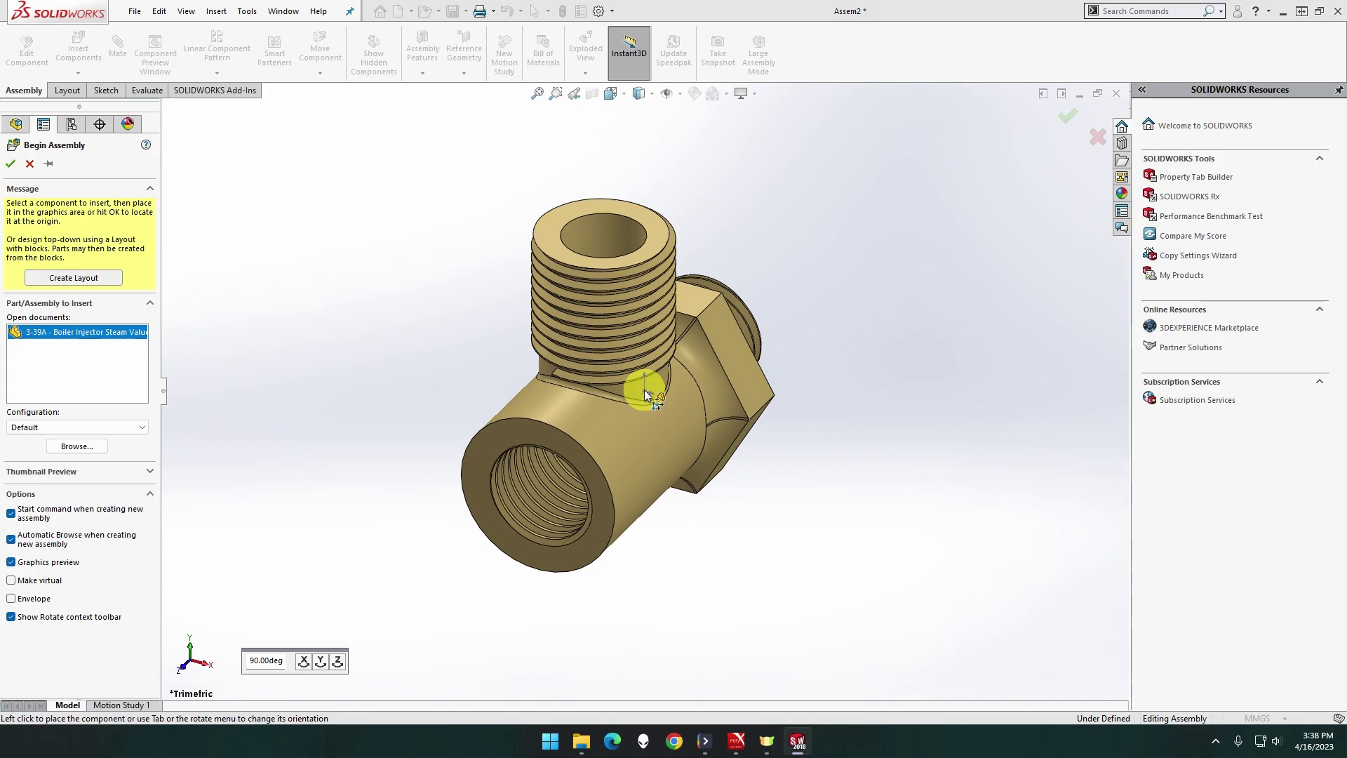
pyautogui.click(186, 11)
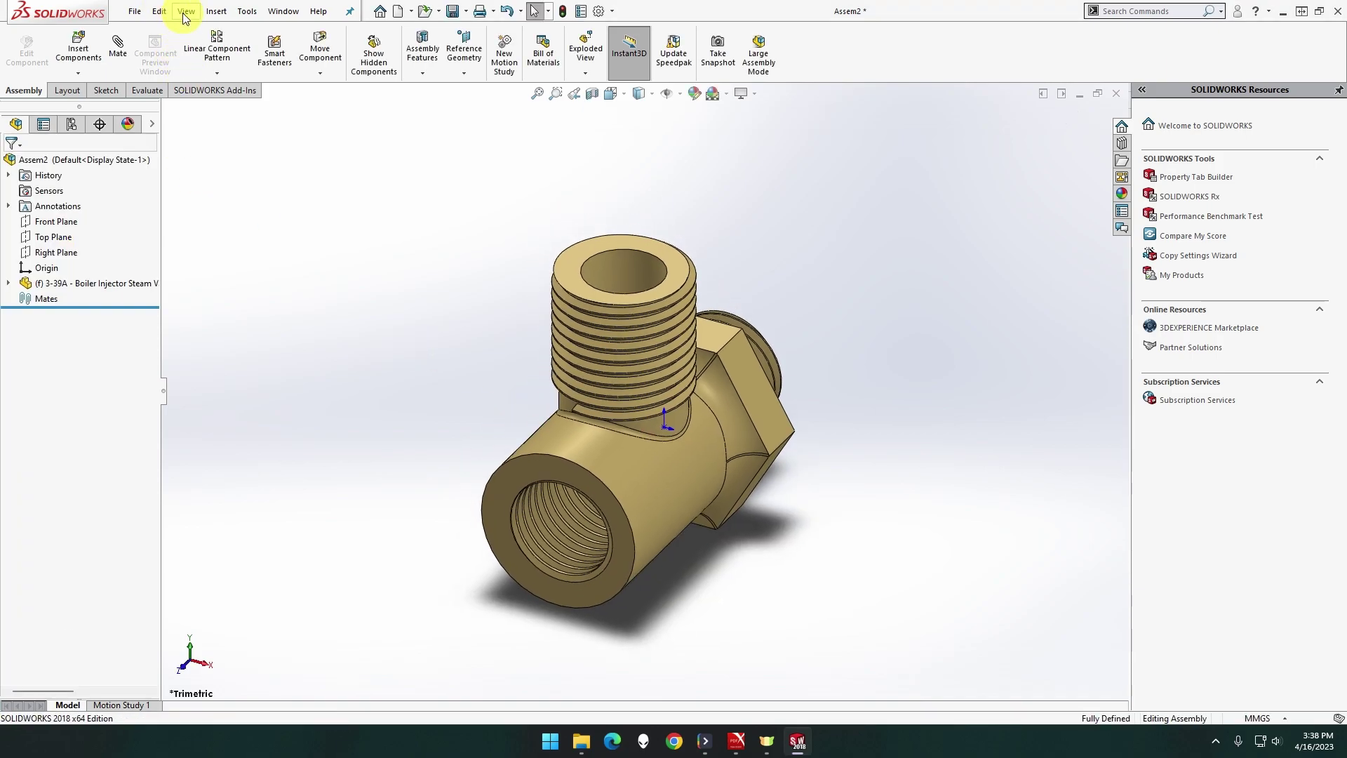
pyautogui.click(256, 130)
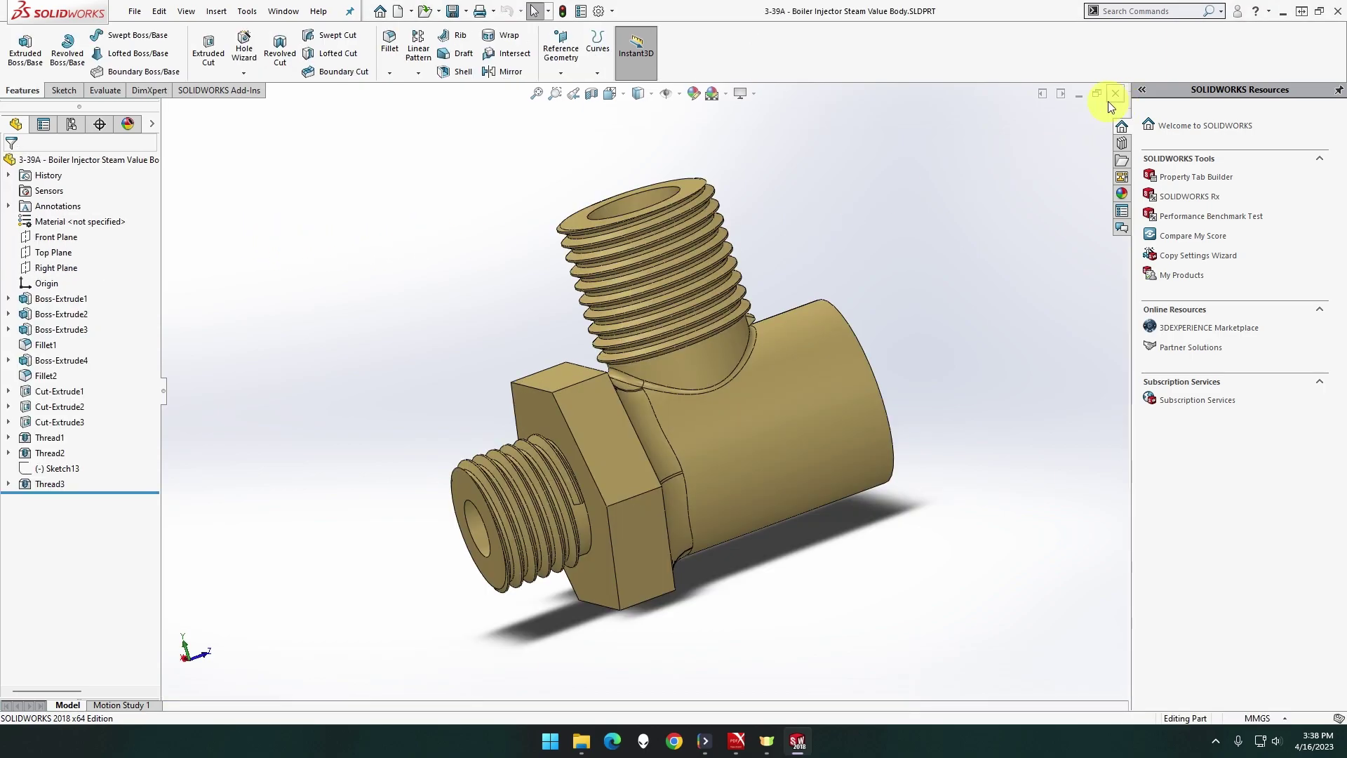
# Close the valve body part window and browse to the YT Series 001 folder
pyautogui.click(1116, 97)
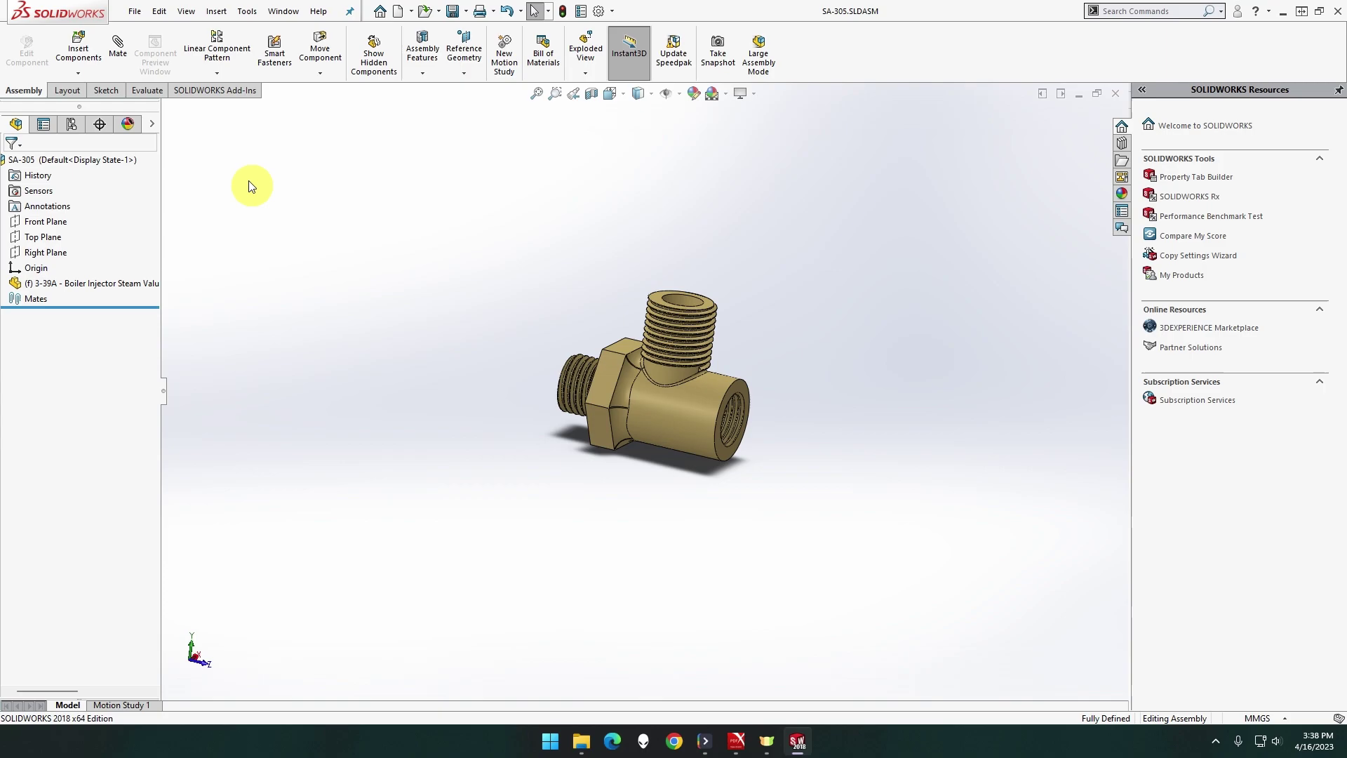
pyautogui.click(80, 53)
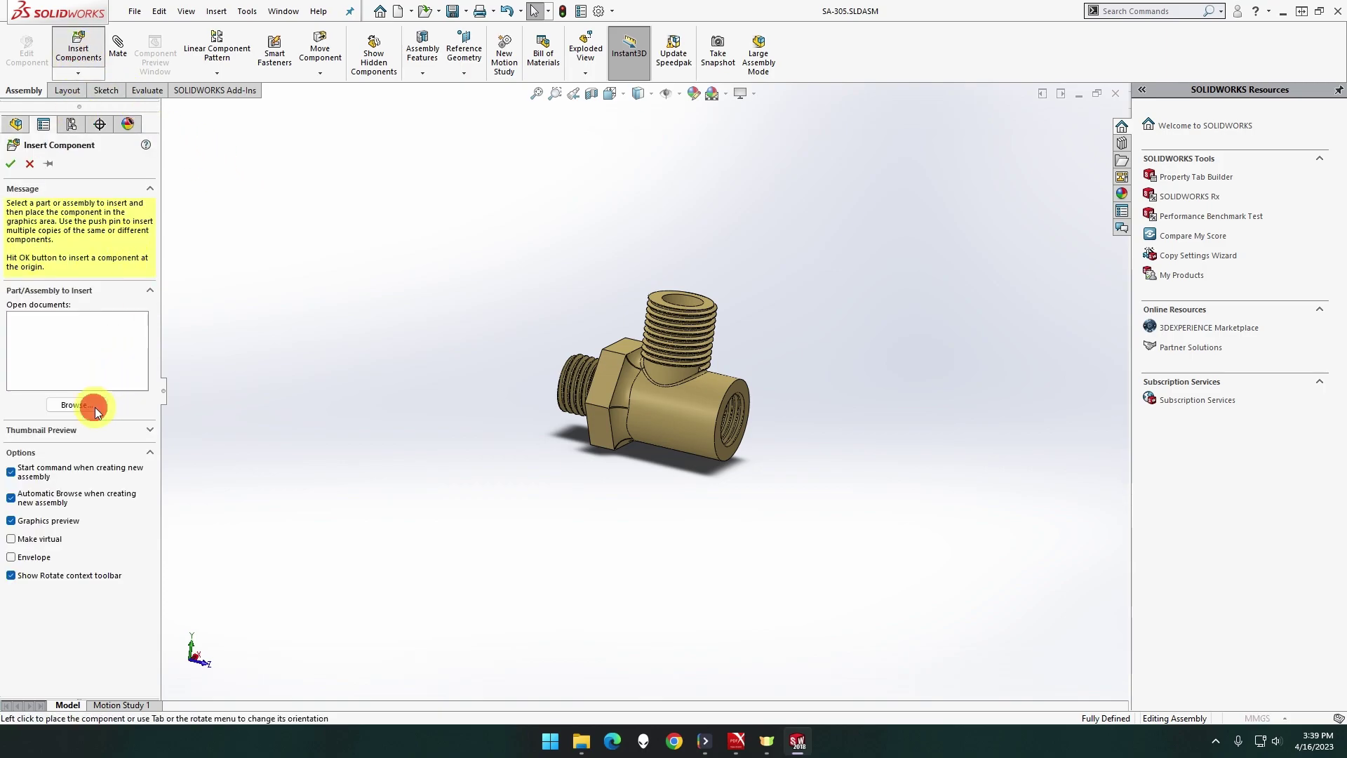
pyautogui.scroll(-10, 223, 242)
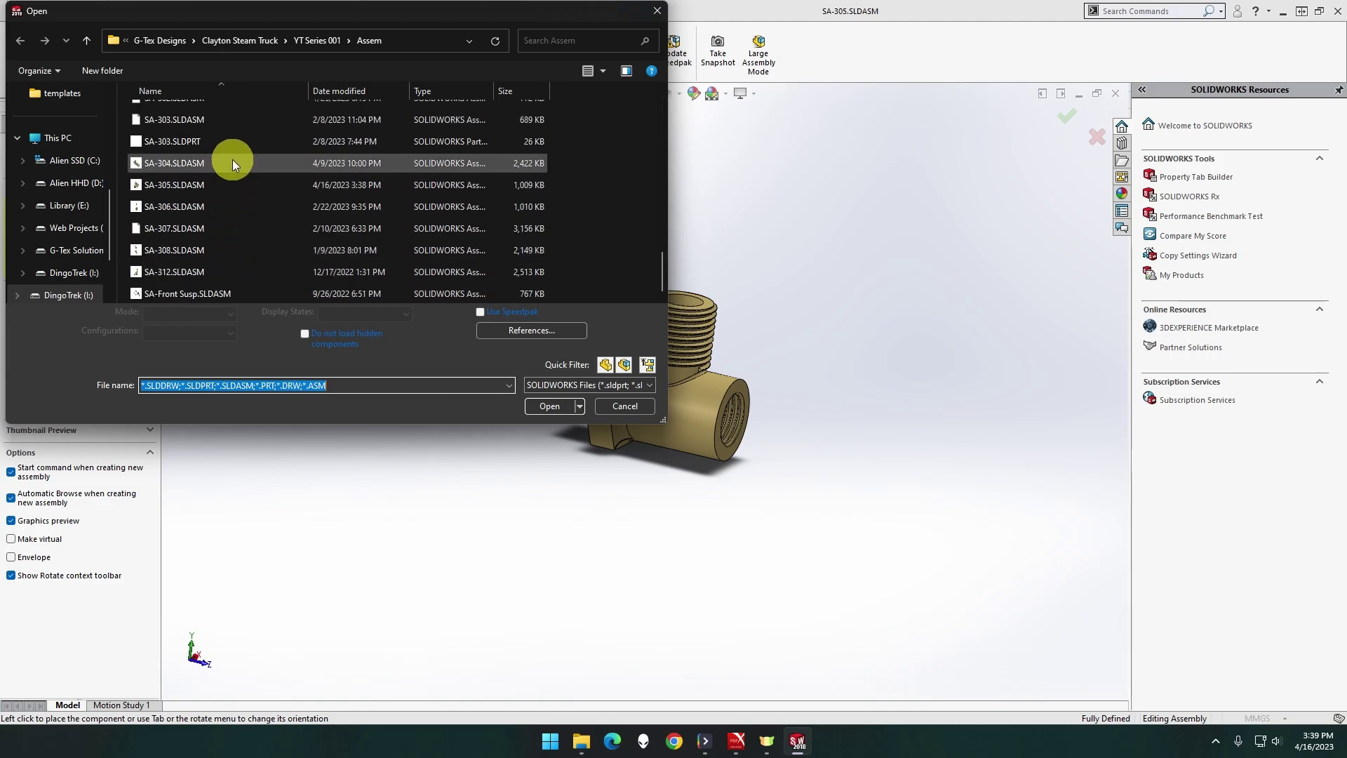
pyautogui.click(321, 40)
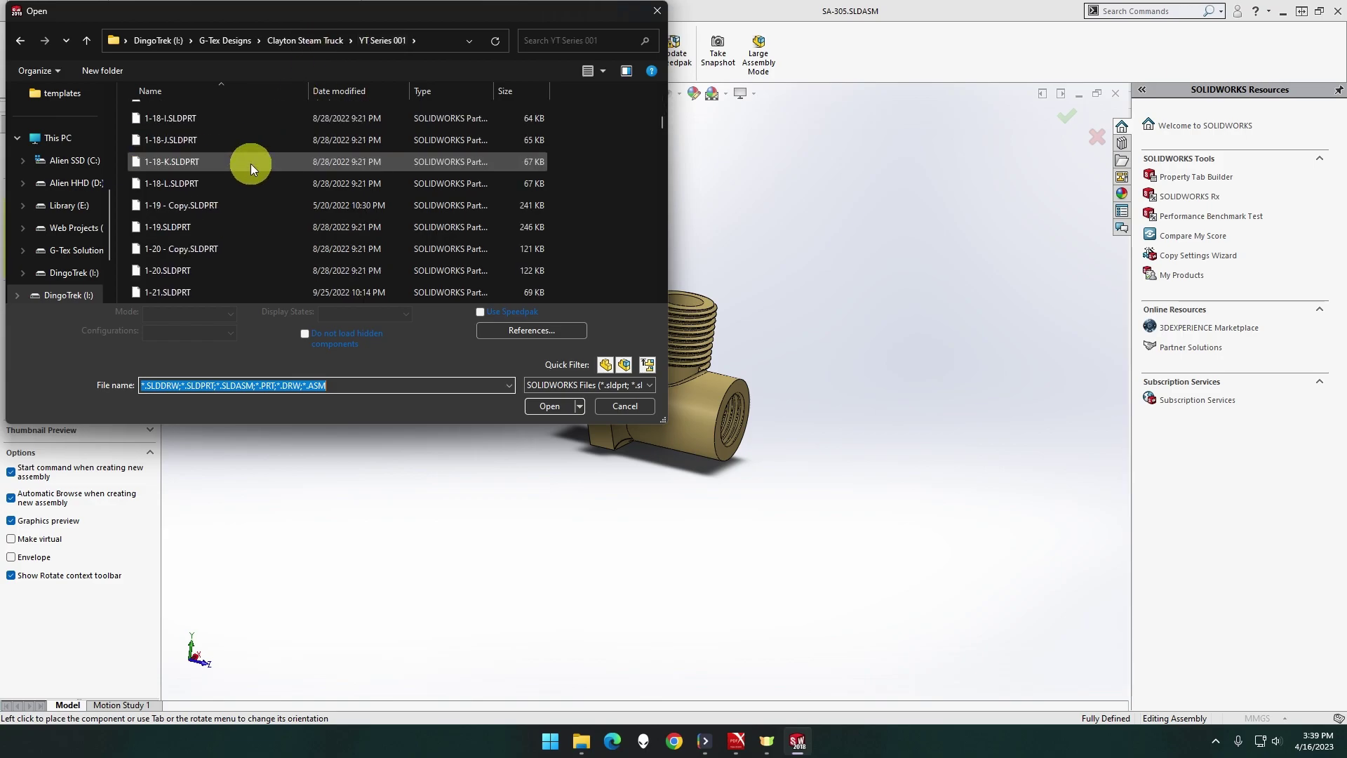
pyautogui.scroll(-12, 251, 163)
pyautogui.click(250, 163)
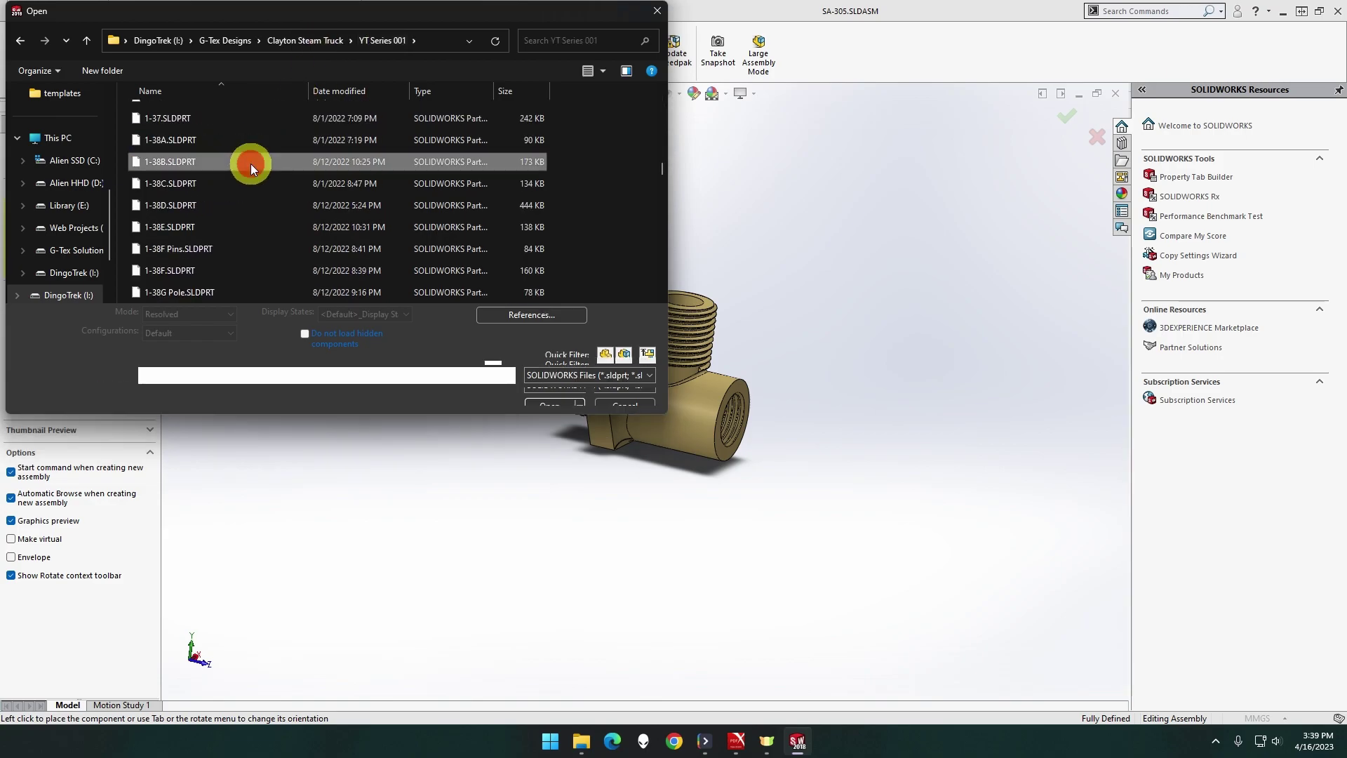
pyautogui.press('End')
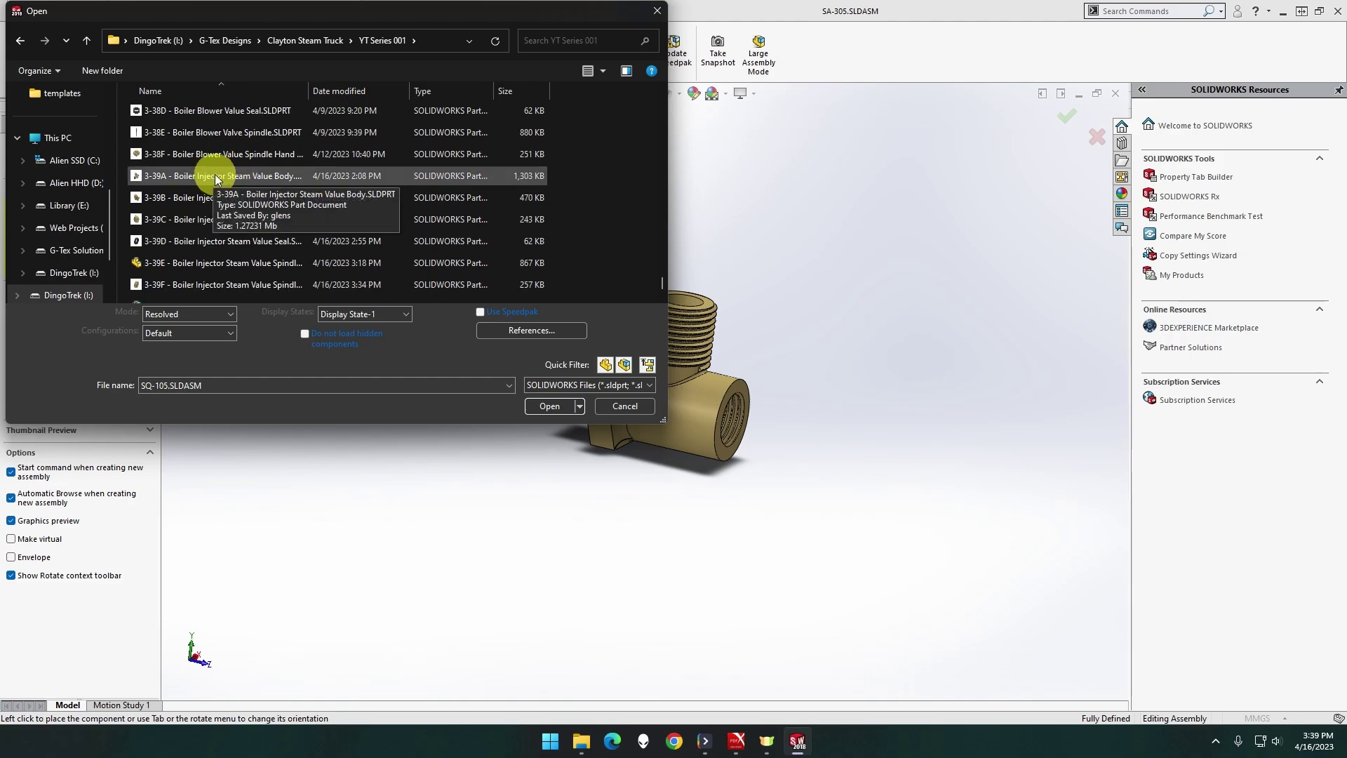
# Select parts 3-39B through 3-39F and open them for insertion
pyautogui.click(201, 194)
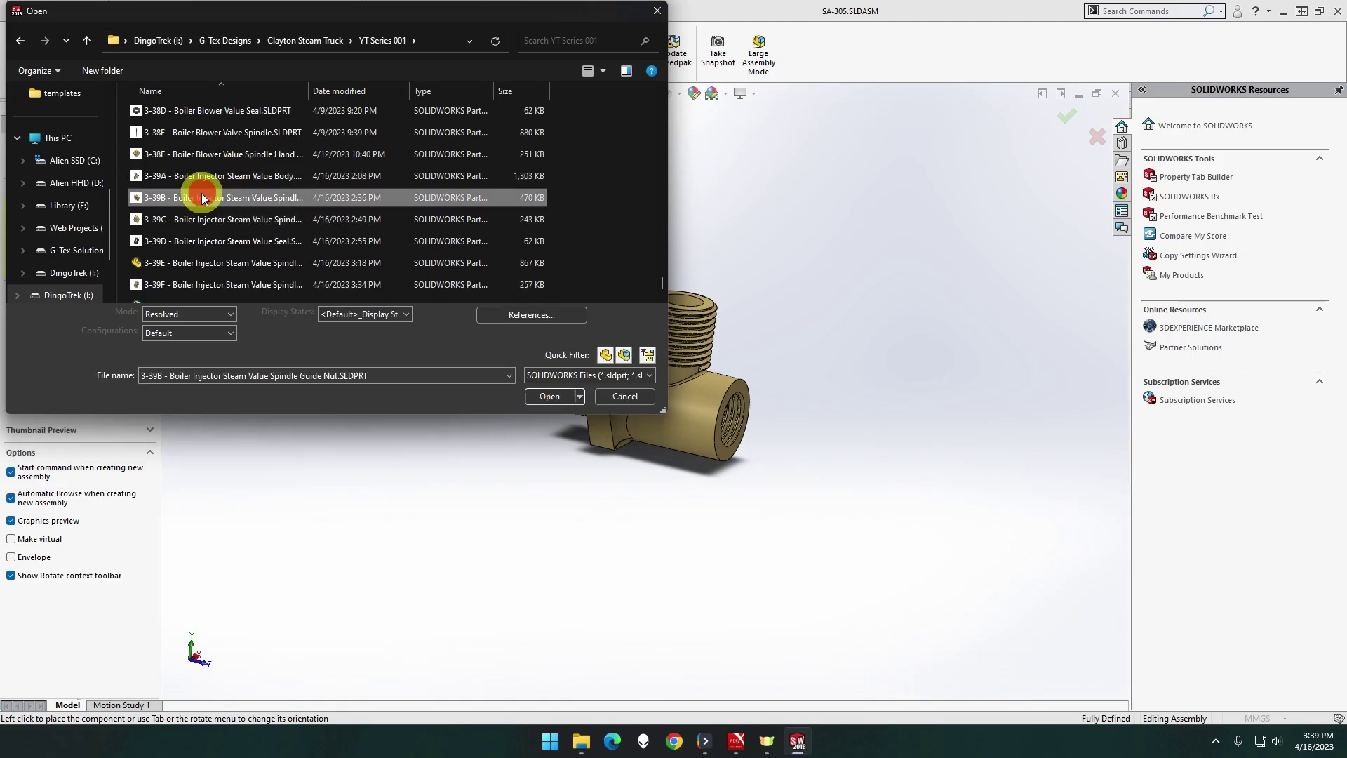
pyautogui.keyDown('ctrl'); pyautogui.click(197, 220); pyautogui.keyUp('ctrl')
pyautogui.keyDown('ctrl'); pyautogui.click(194, 240); pyautogui.keyUp('ctrl')
pyautogui.keyDown('ctrl'); pyautogui.click(192, 264); pyautogui.keyUp('ctrl')
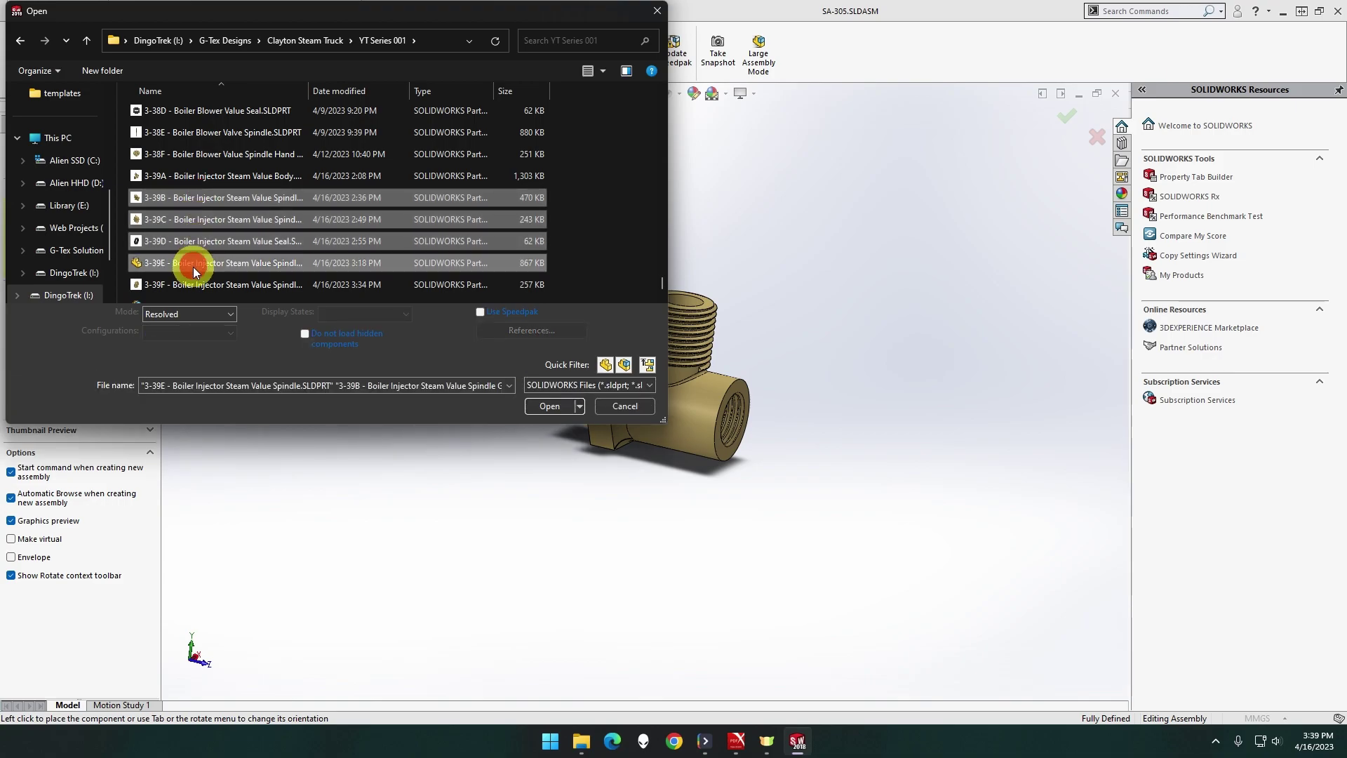
pyautogui.keyDown('ctrl'); pyautogui.click(190, 284); pyautogui.keyUp('ctrl')
pyautogui.scroll(-1, 191, 283)
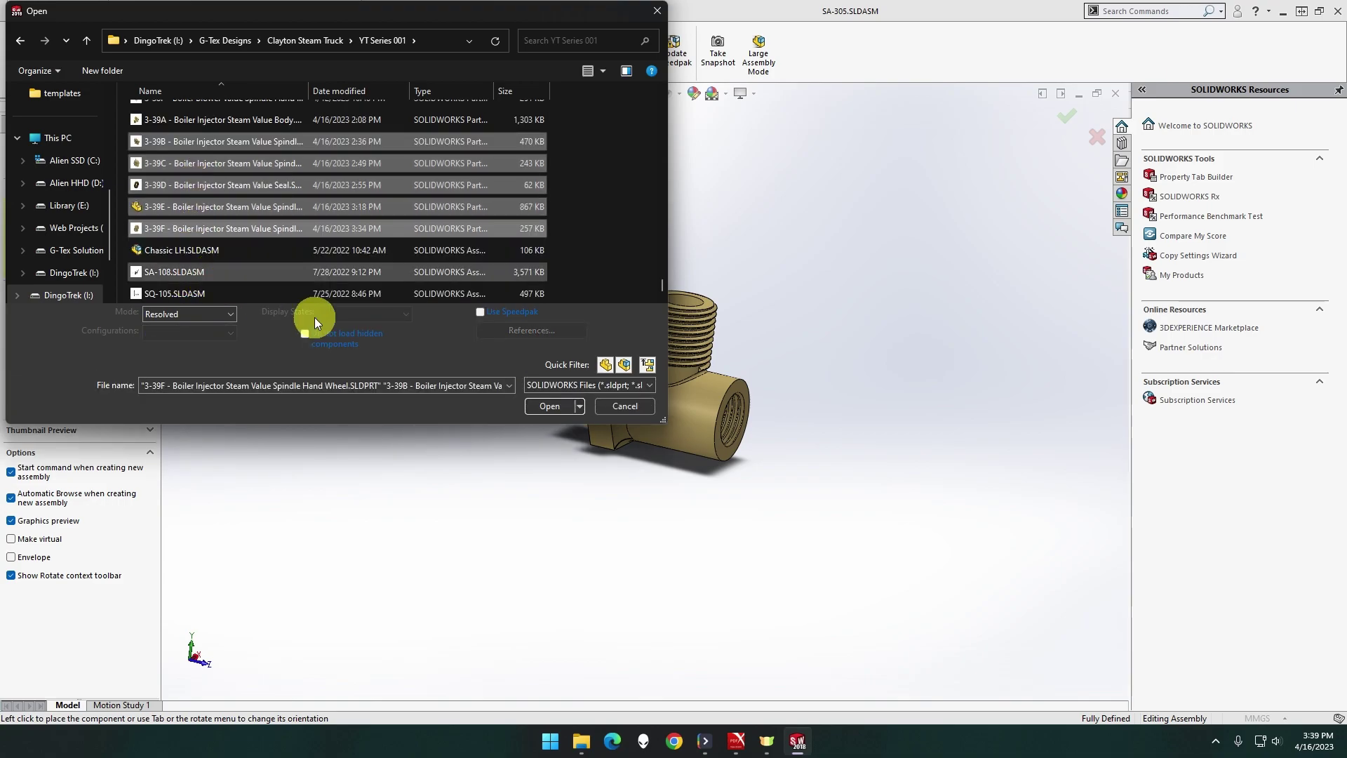
pyautogui.click(551, 399)
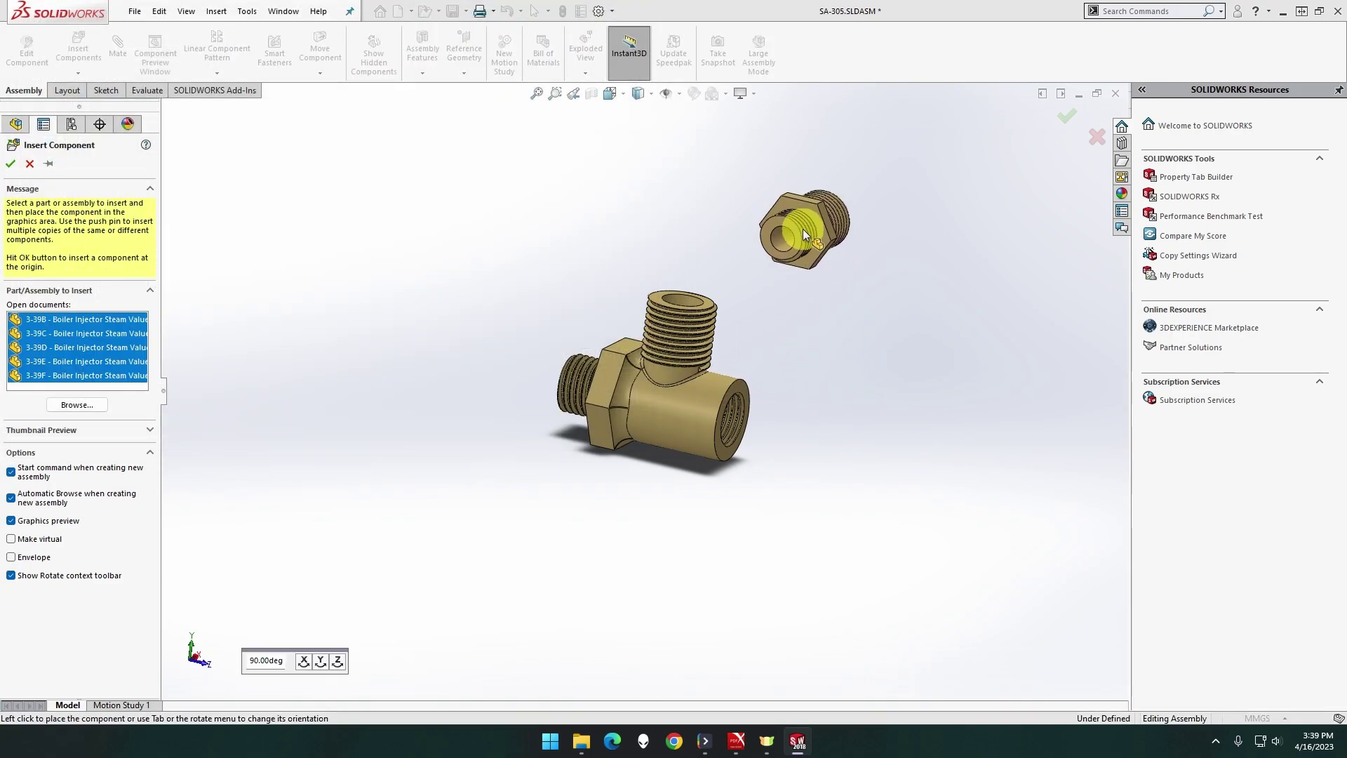
# Drop parts 3-39B to 3-39F around the valve body, then save SA-305
pyautogui.click(803, 435)
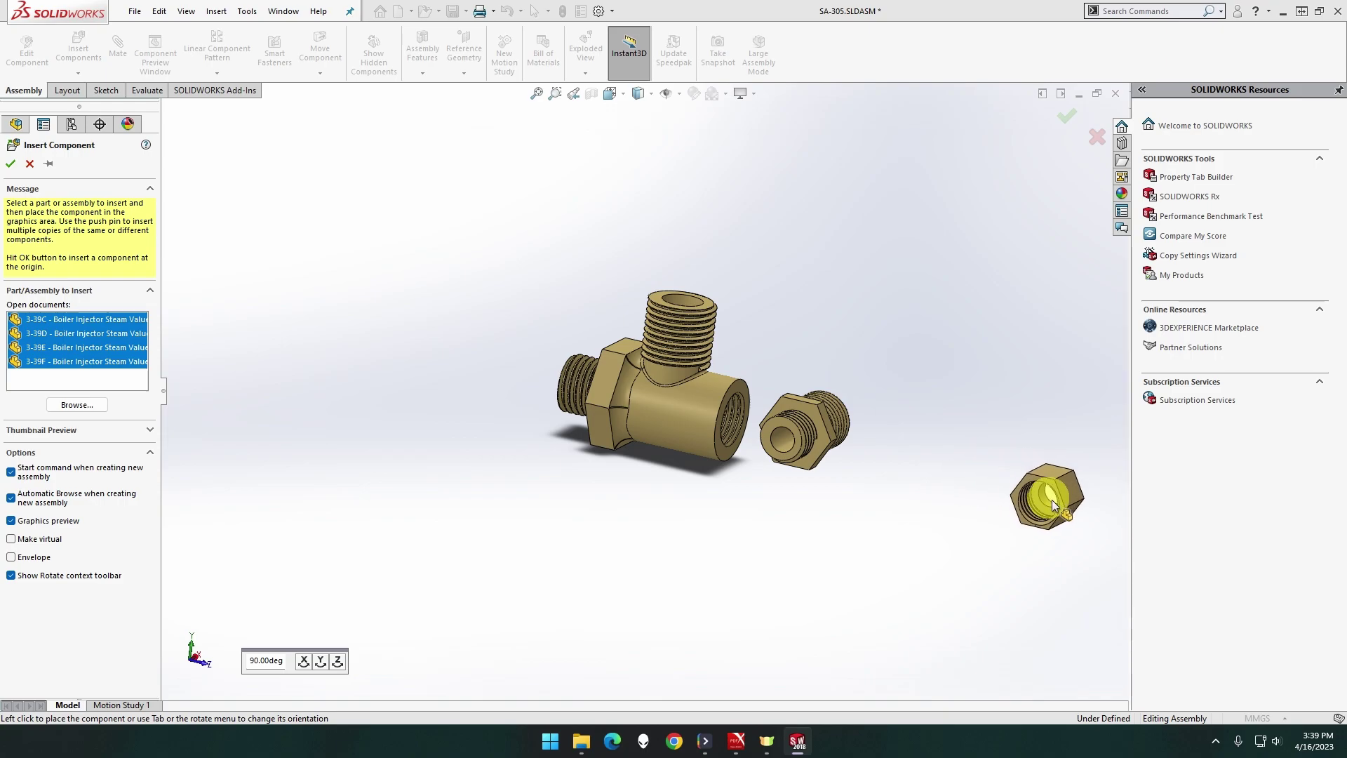
pyautogui.press('z')
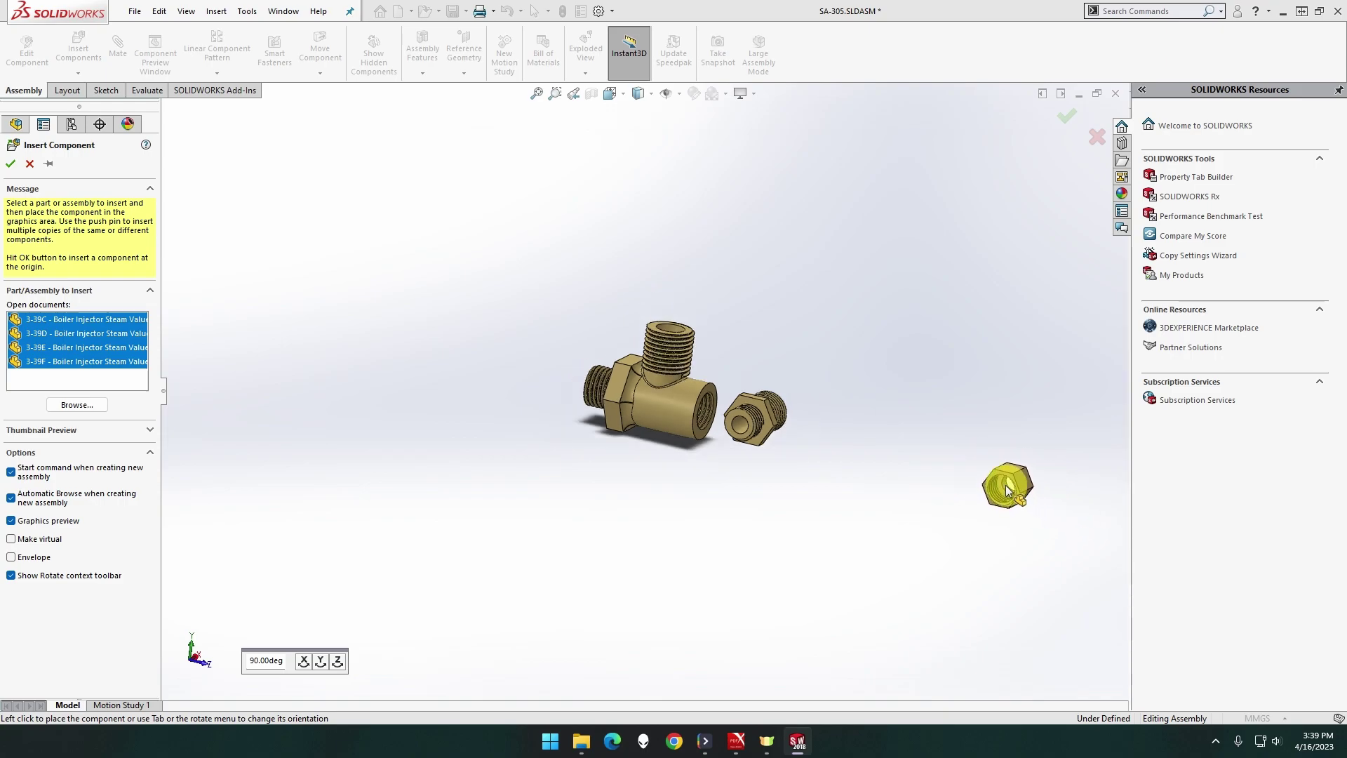
pyautogui.click(1003, 484)
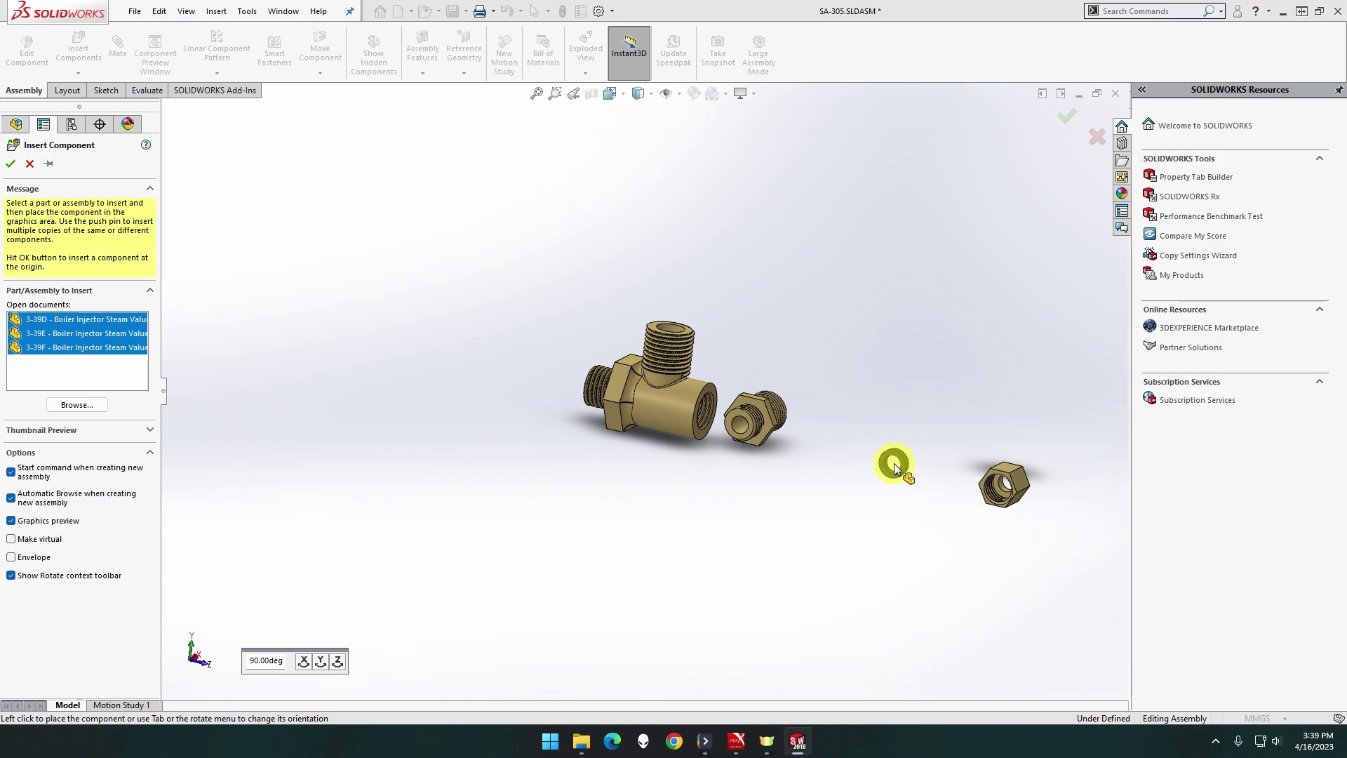
pyautogui.click(799, 442)
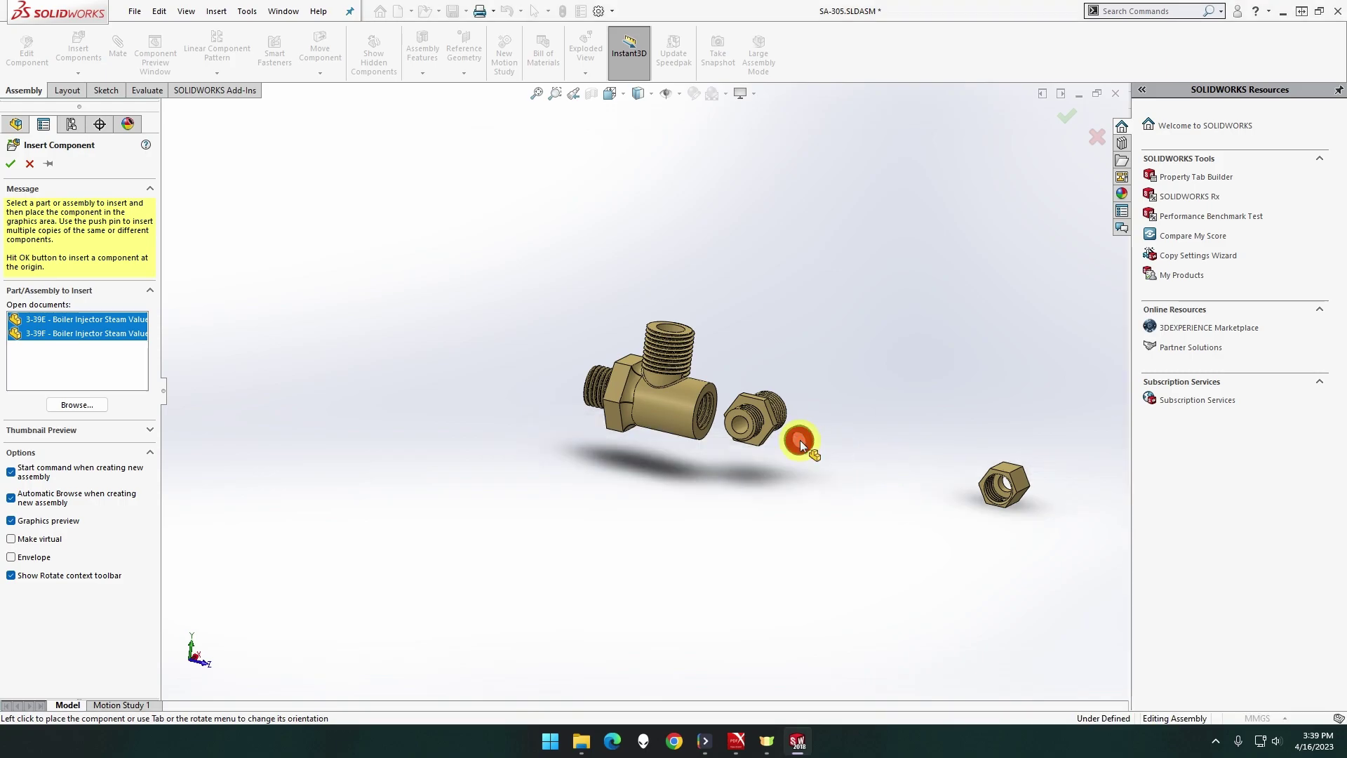
pyautogui.click(856, 448)
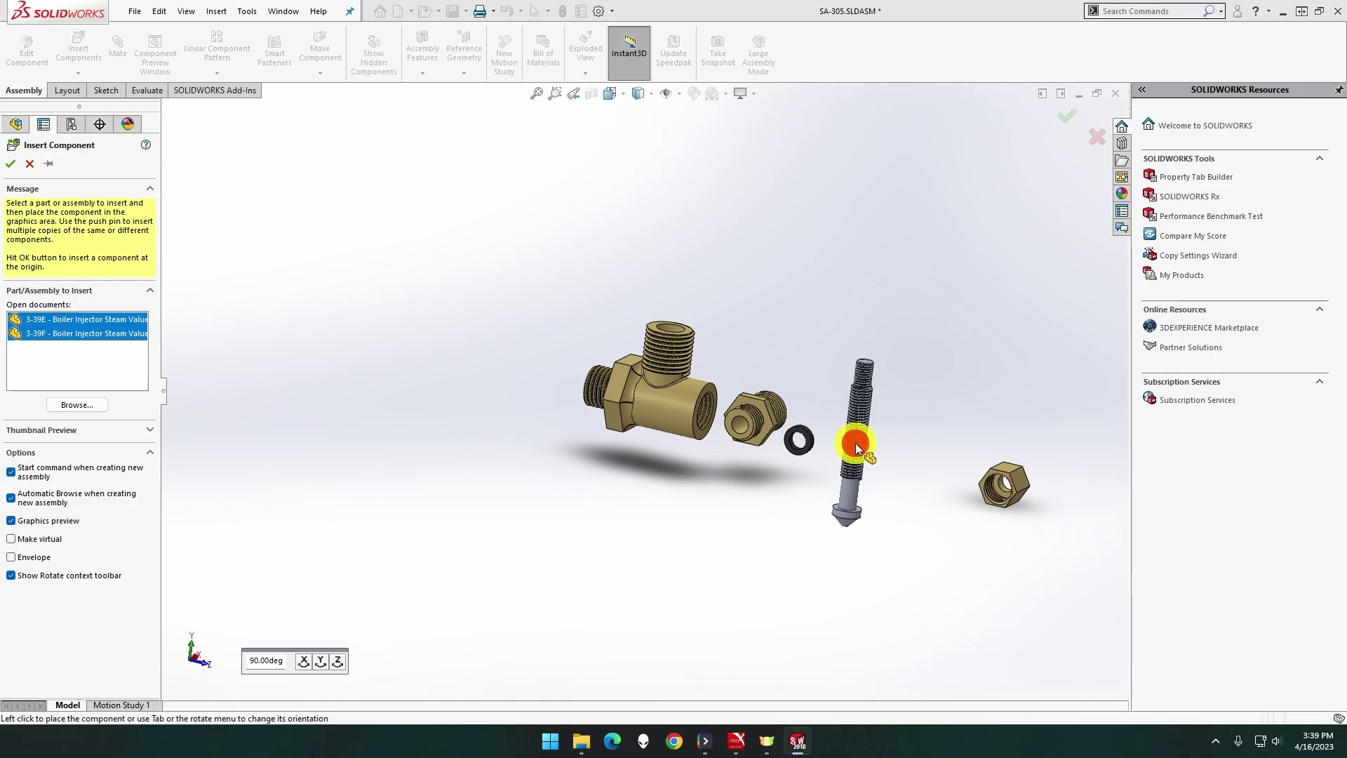
pyautogui.click(1076, 499)
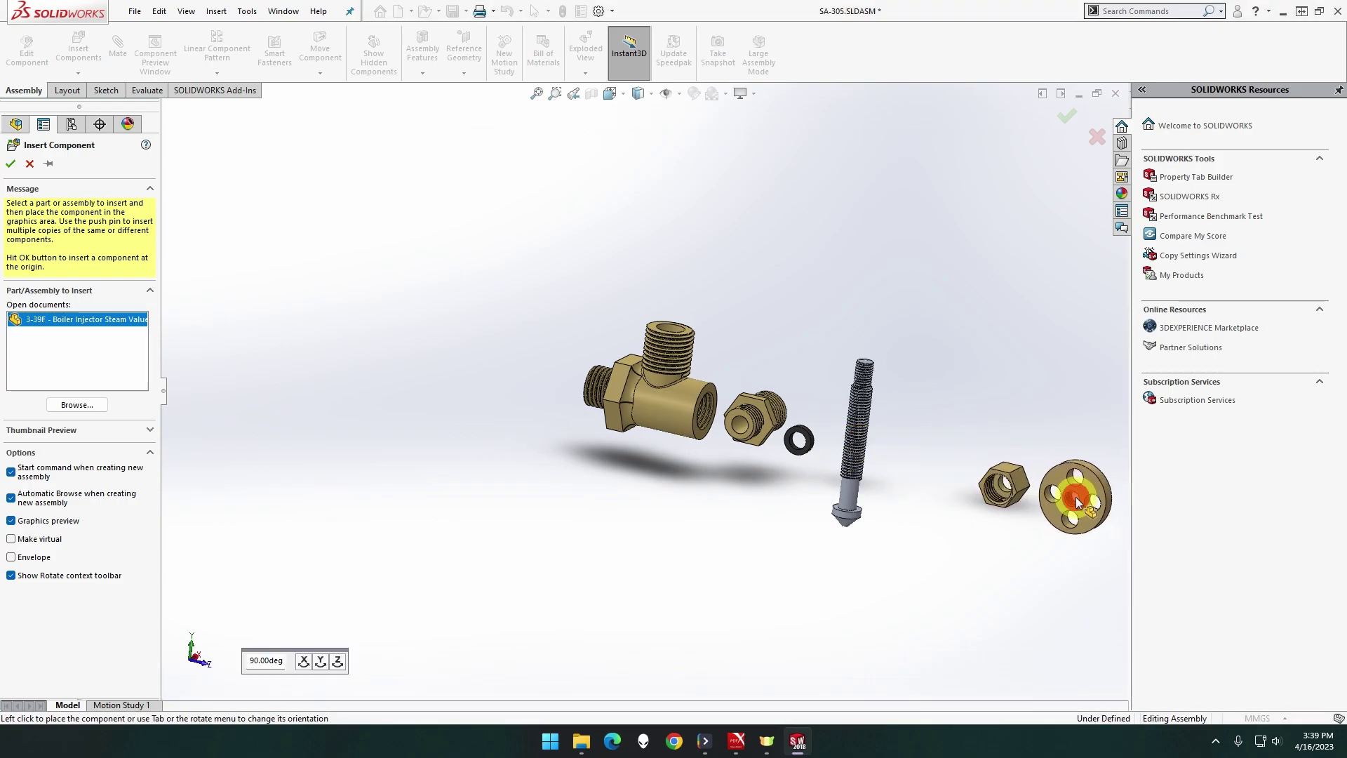
pyautogui.scroll(-3, 742, 457)
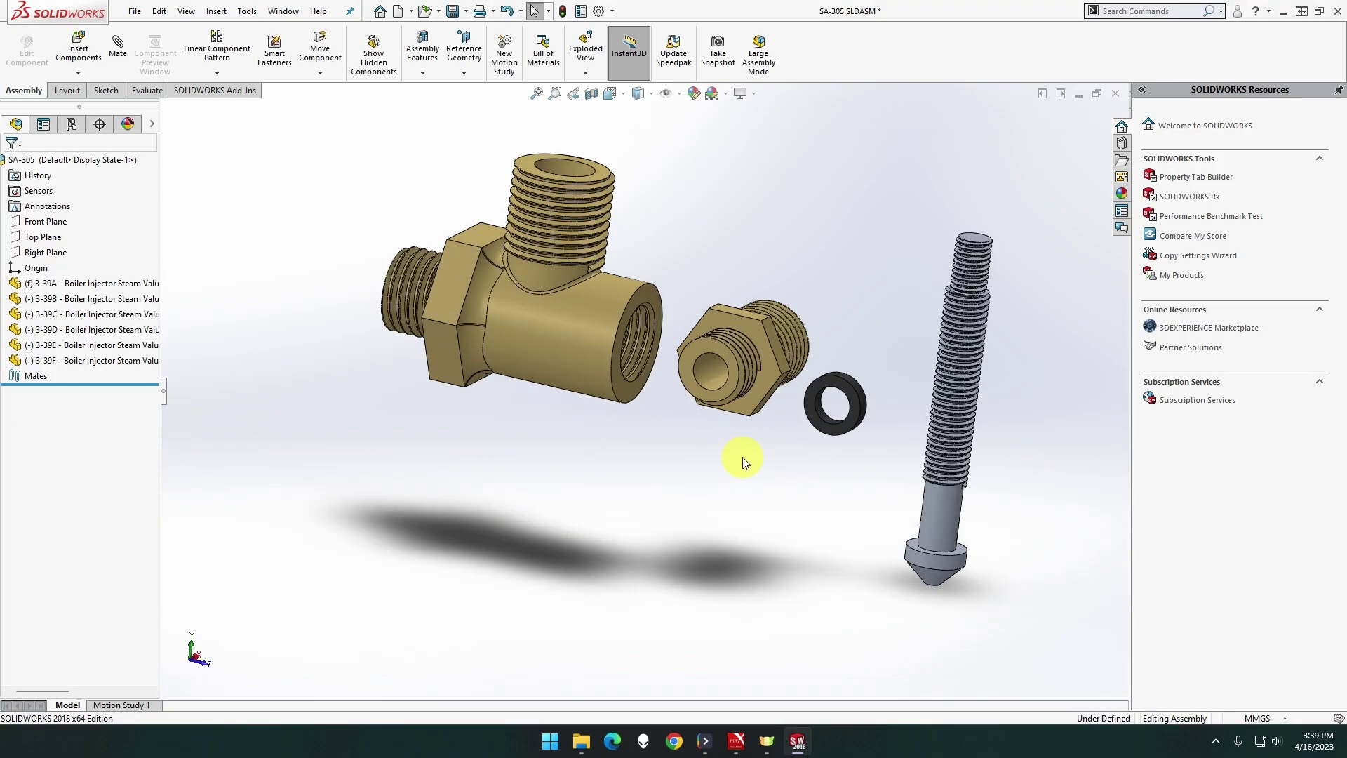
pyautogui.scroll(-2, 730, 426)
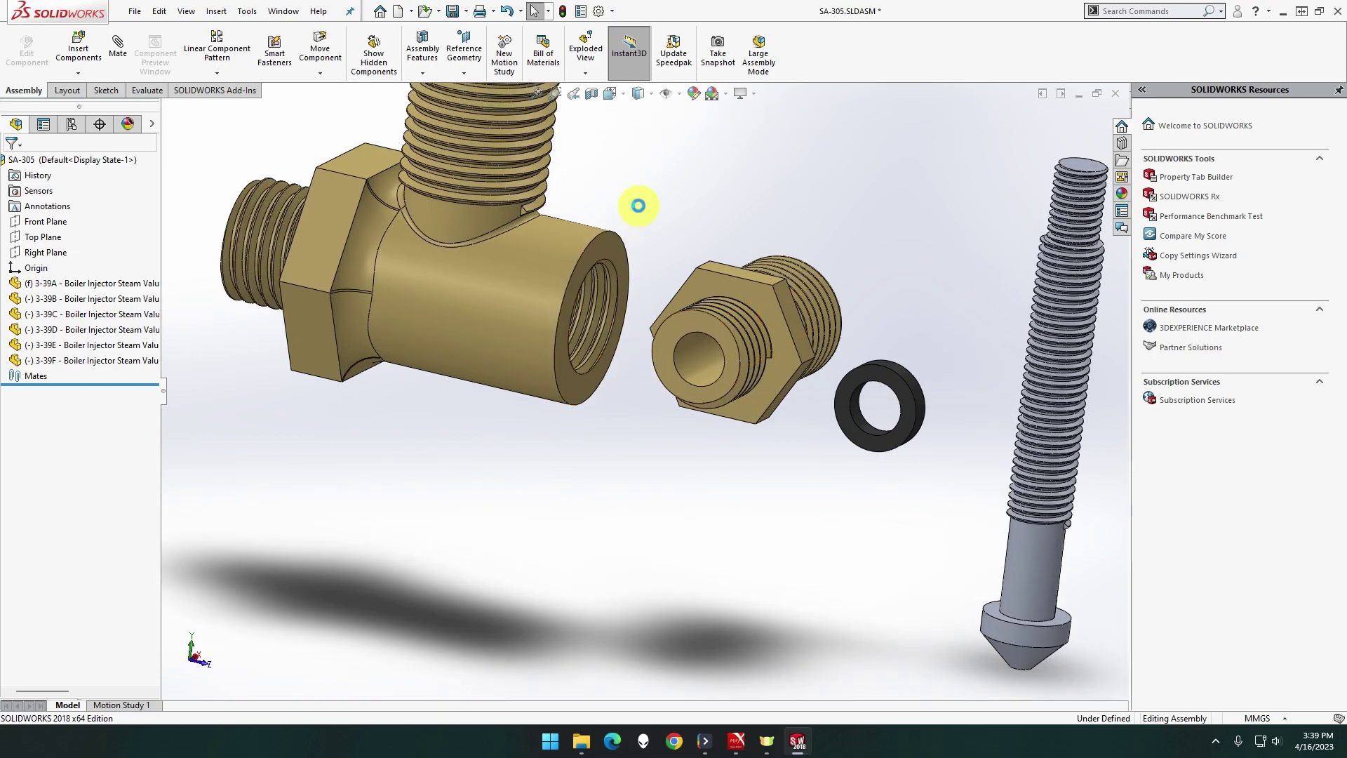
pyautogui.hotkey('ctrl', 's')
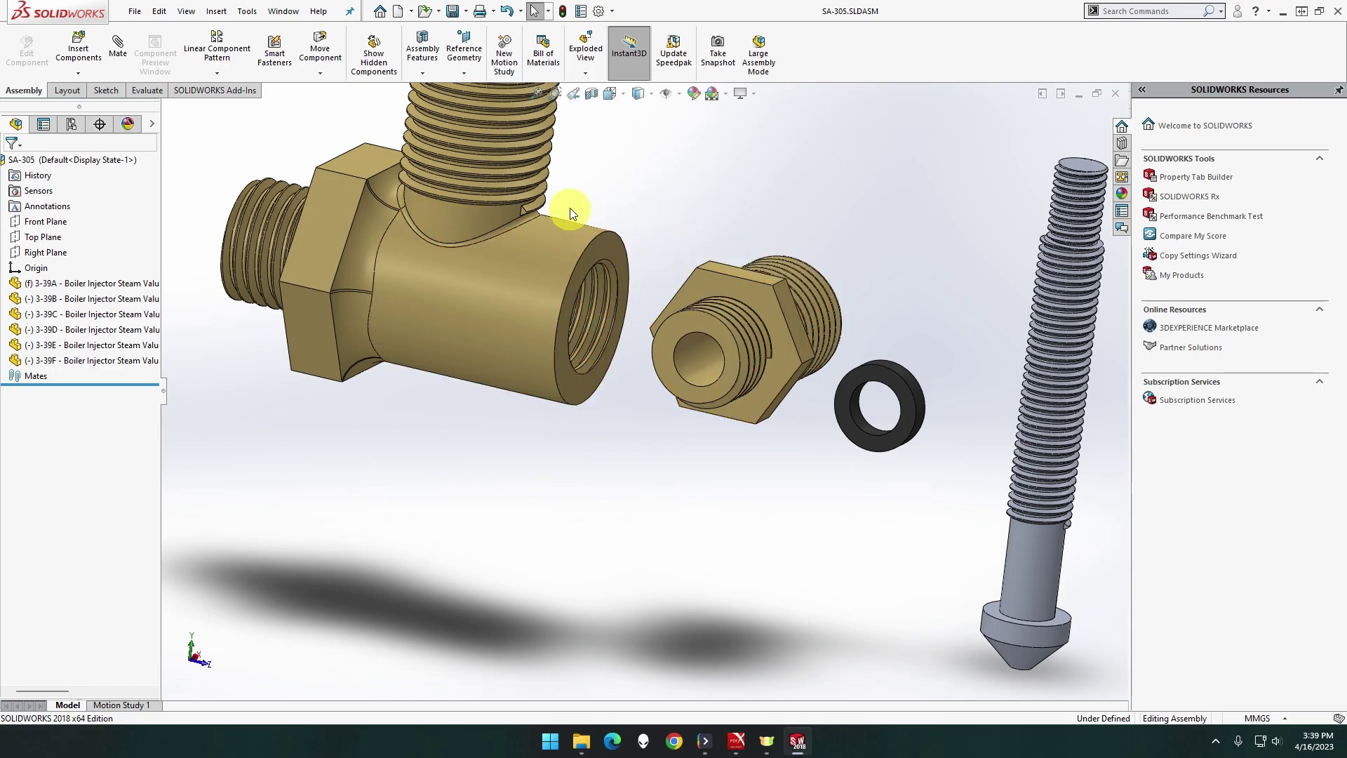
# Mate the 3-39B guide nut face coincident with the valve body's end face
pyautogui.click(120, 44)
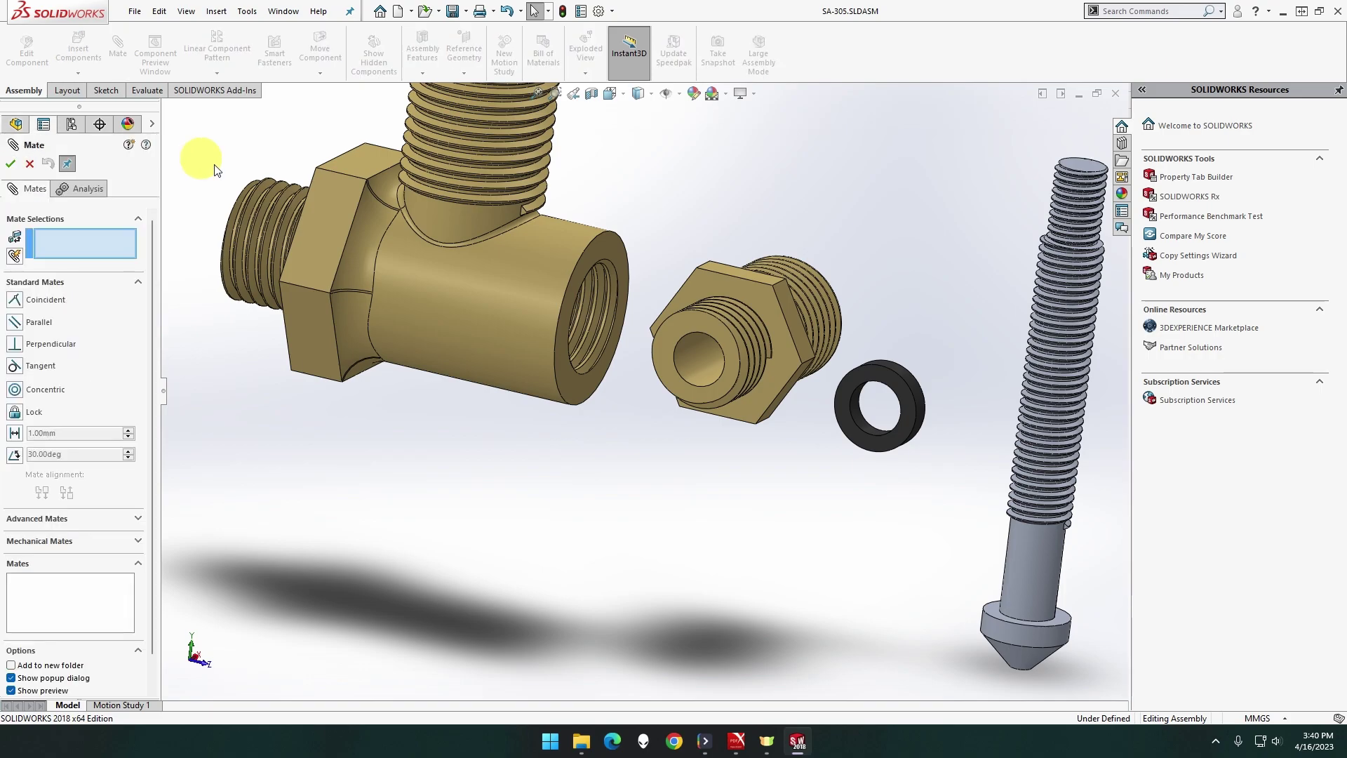
pyautogui.click(607, 249)
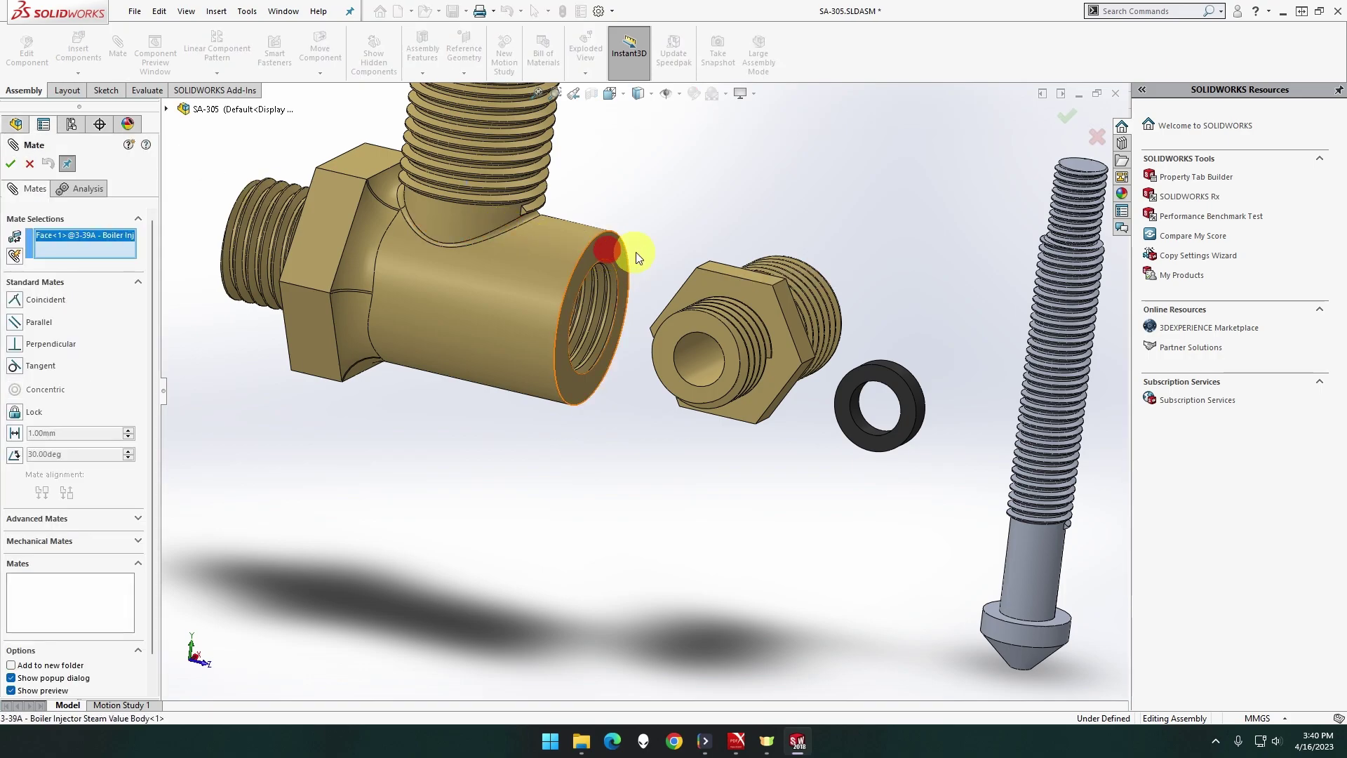
pyautogui.moveTo(637, 251); pyautogui.dragTo(456, 296, button='middle')
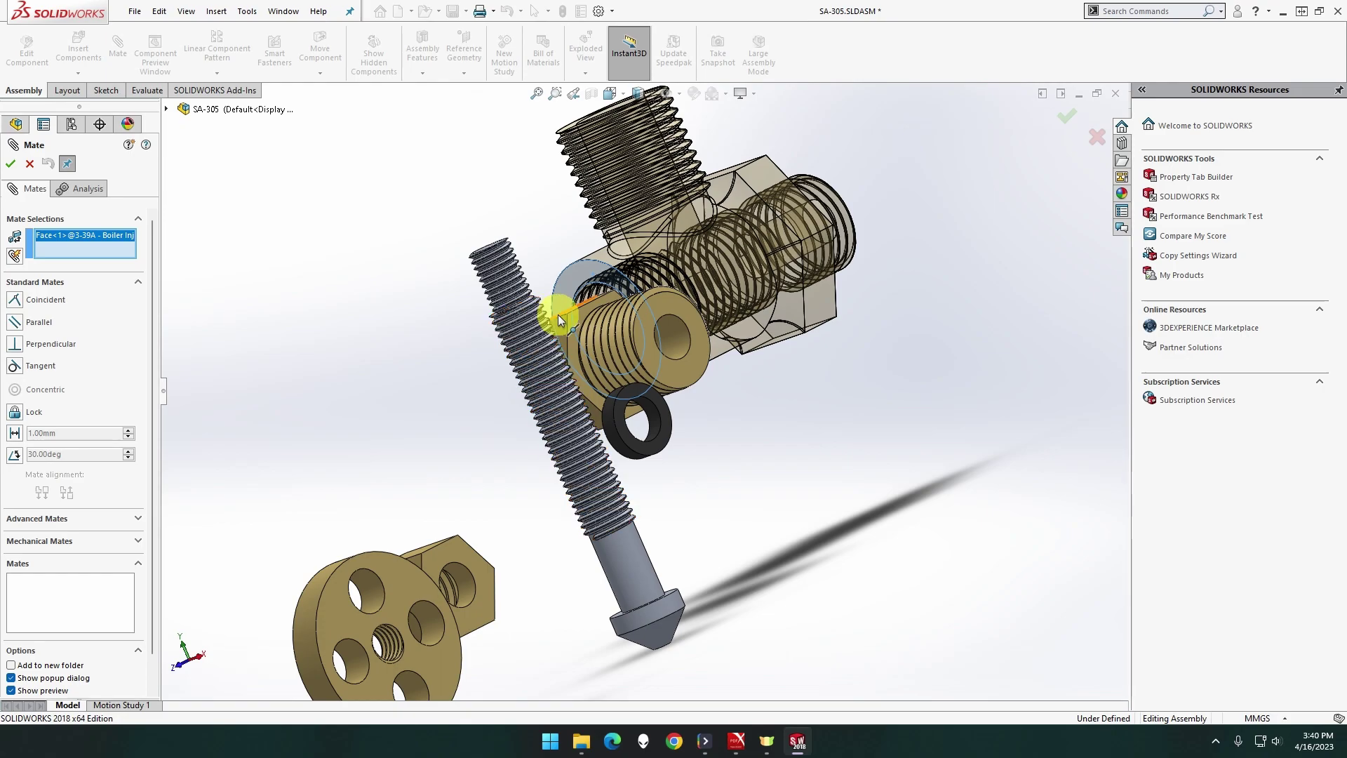
pyautogui.click(575, 321)
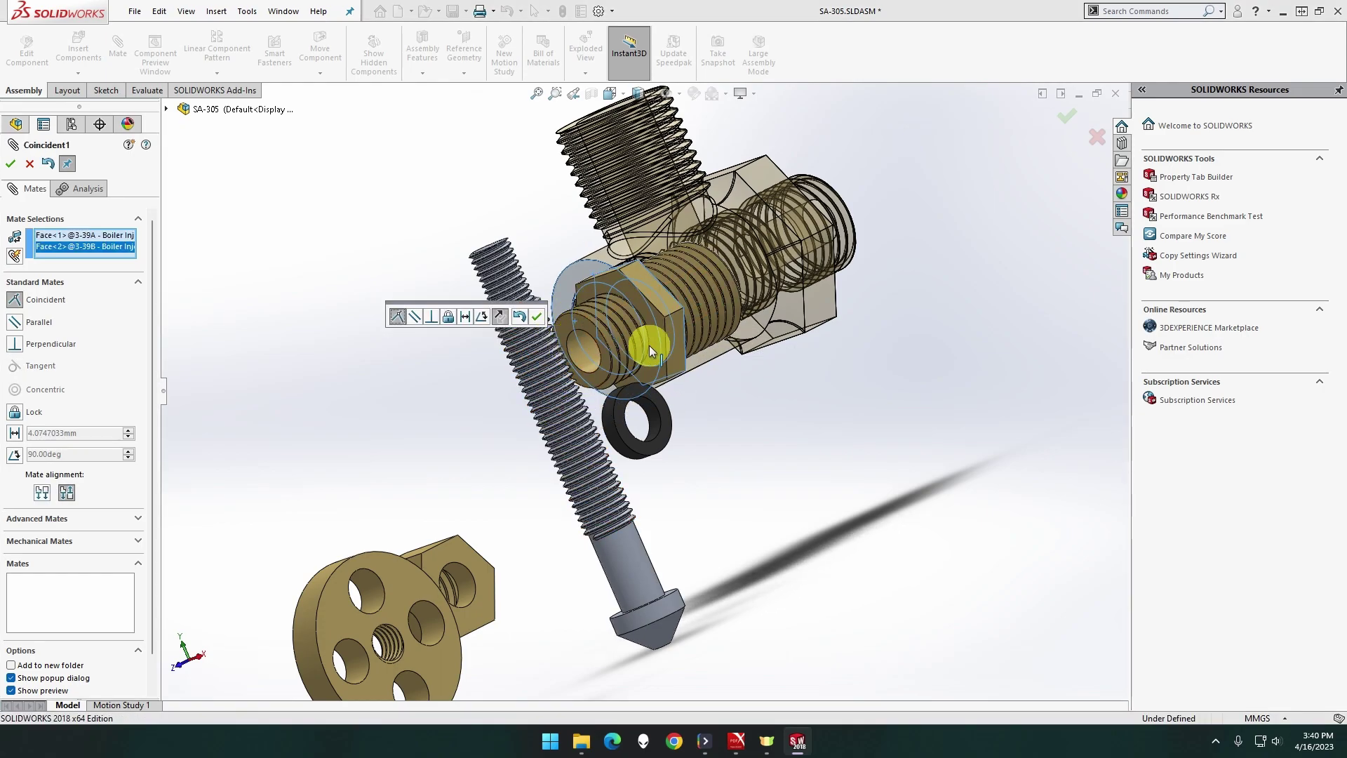
pyautogui.click(539, 316)
# Centre the guide nut concentrically on the valve body's edge and finish the mates
pyautogui.hotkey('ctrl', '7')
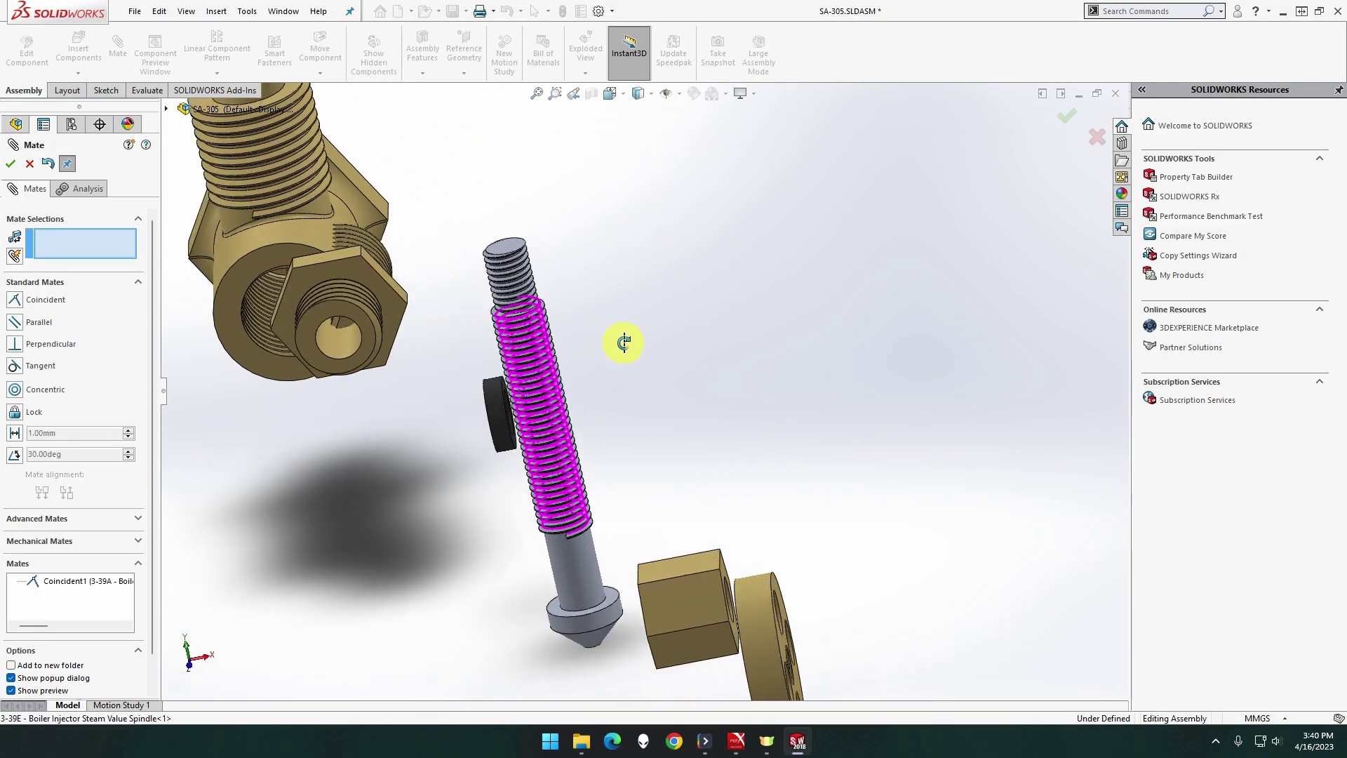
pyautogui.scroll(-3, 505, 372)
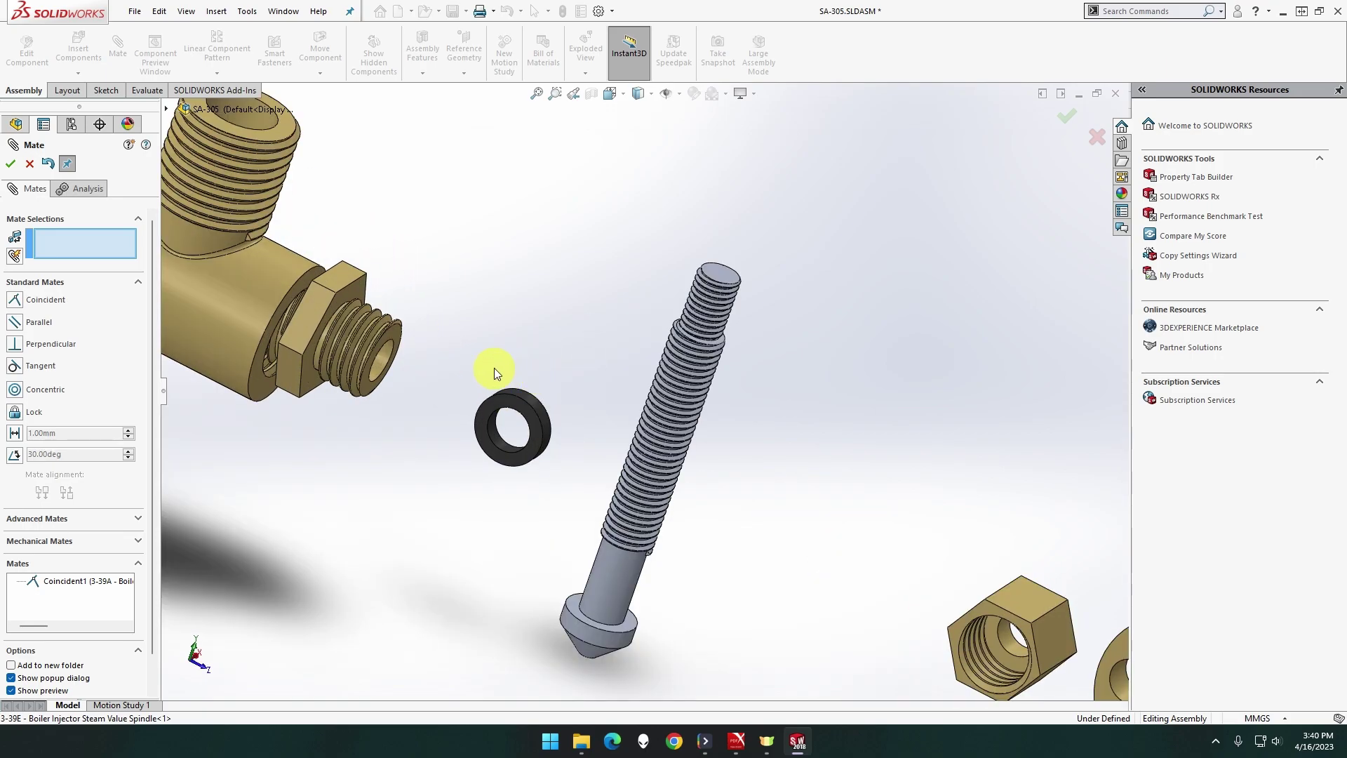
pyautogui.click(381, 376)
pyautogui.click(251, 383)
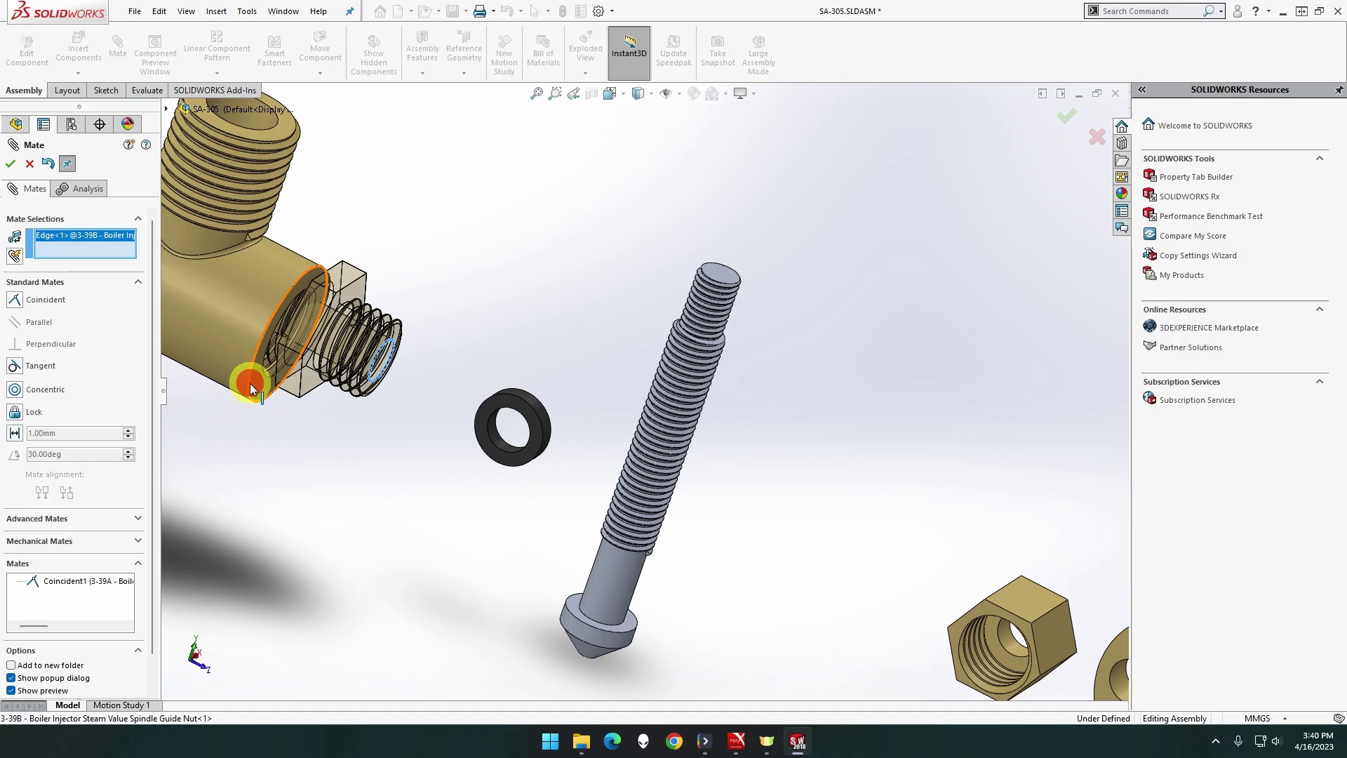
pyautogui.click(236, 418)
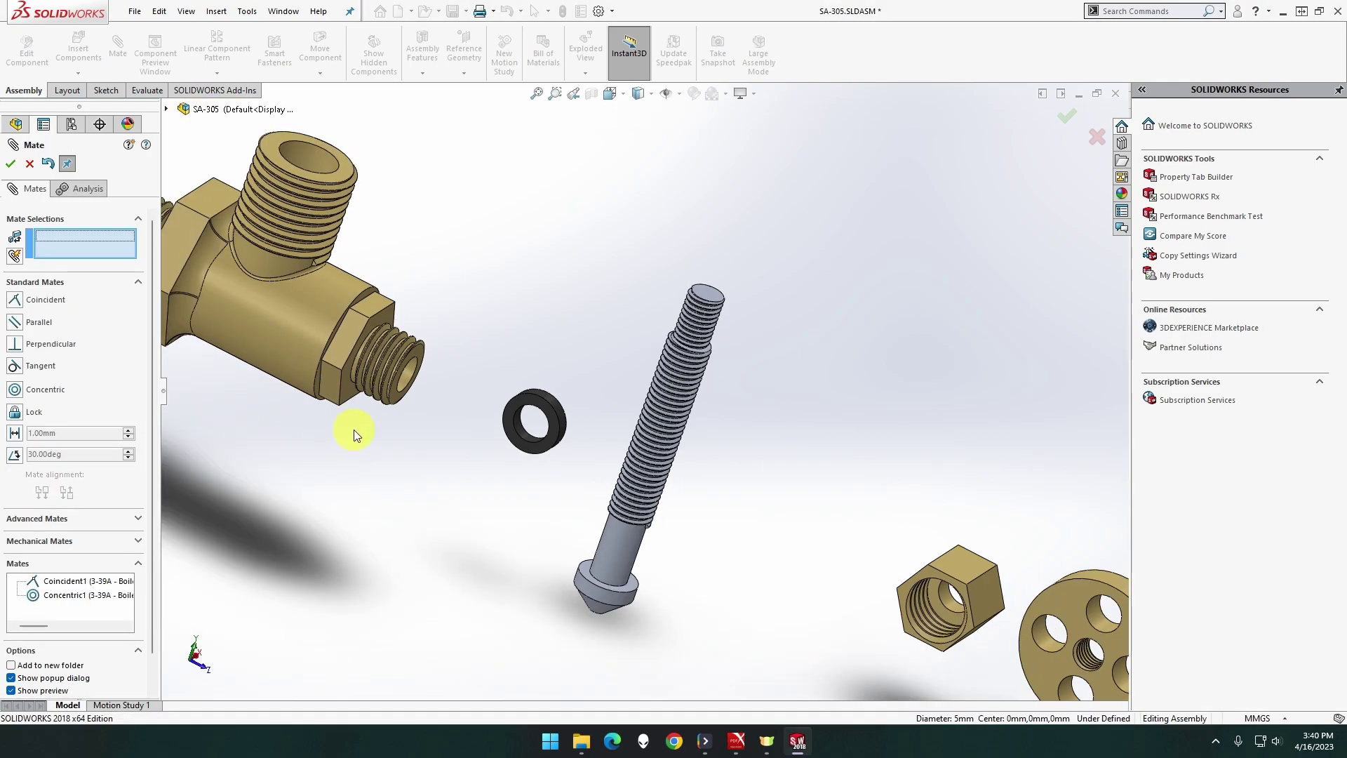
pyautogui.scroll(-3, 392, 421)
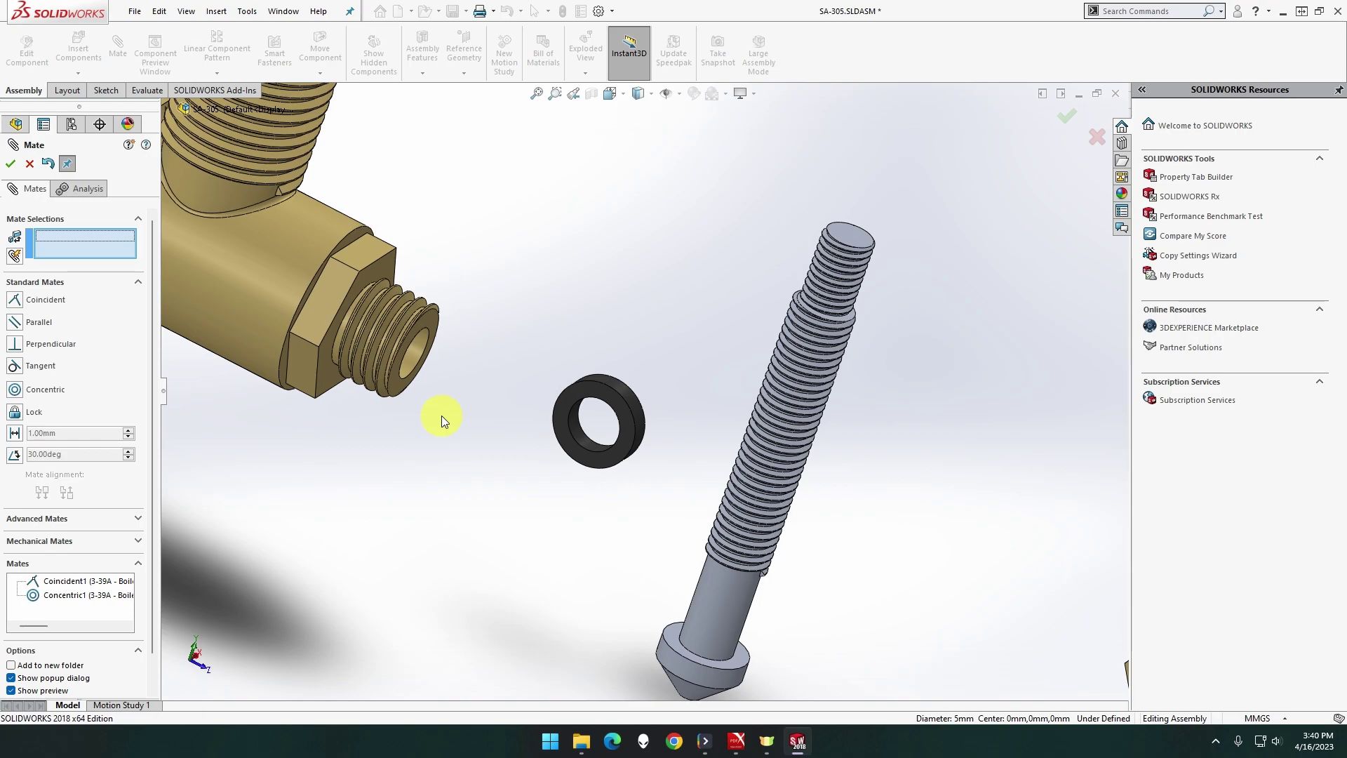
pyautogui.moveTo(458, 397)
pyautogui.mouseDown(button='middle')
pyautogui.moveTo(481, 369)
pyautogui.moveTo(451, 382)
pyautogui.moveTo(460, 389)
pyautogui.mouseUp(button='middle')
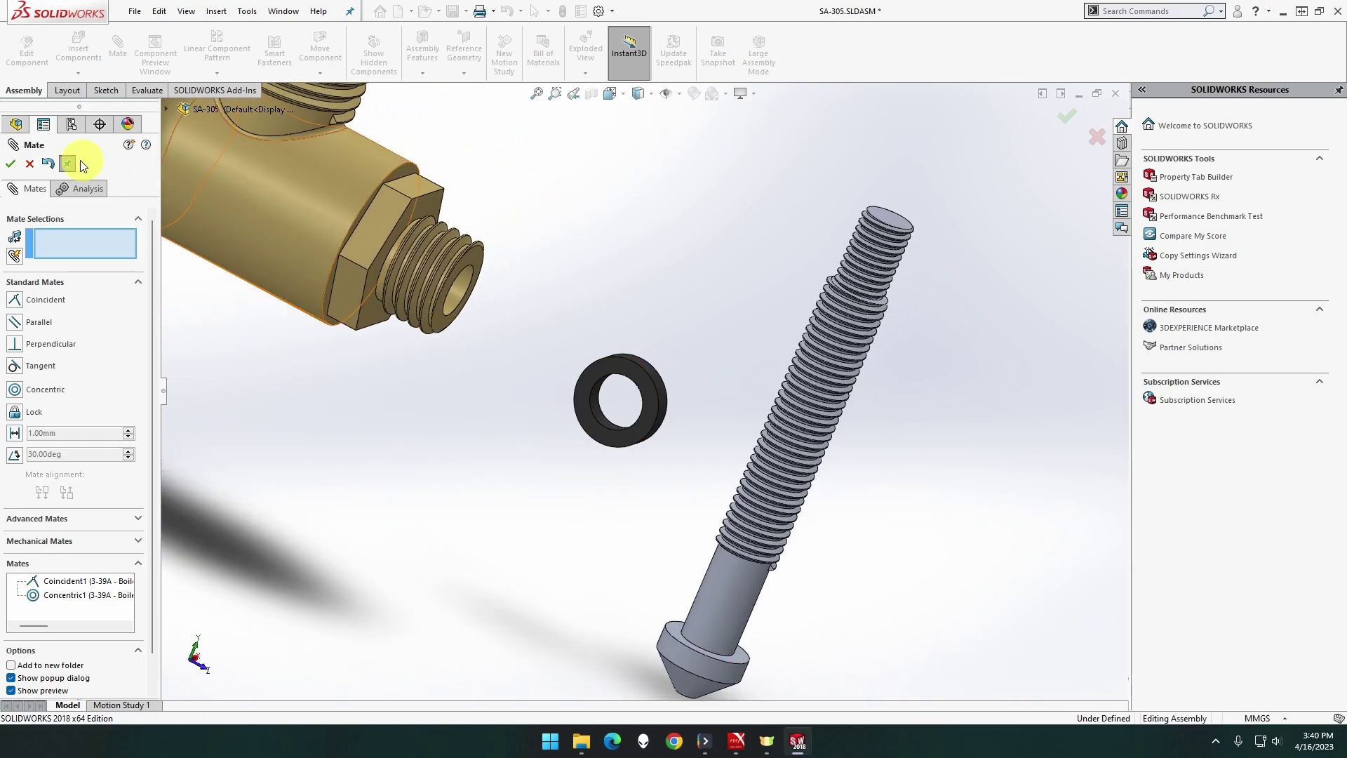
pyautogui.click(11, 164)
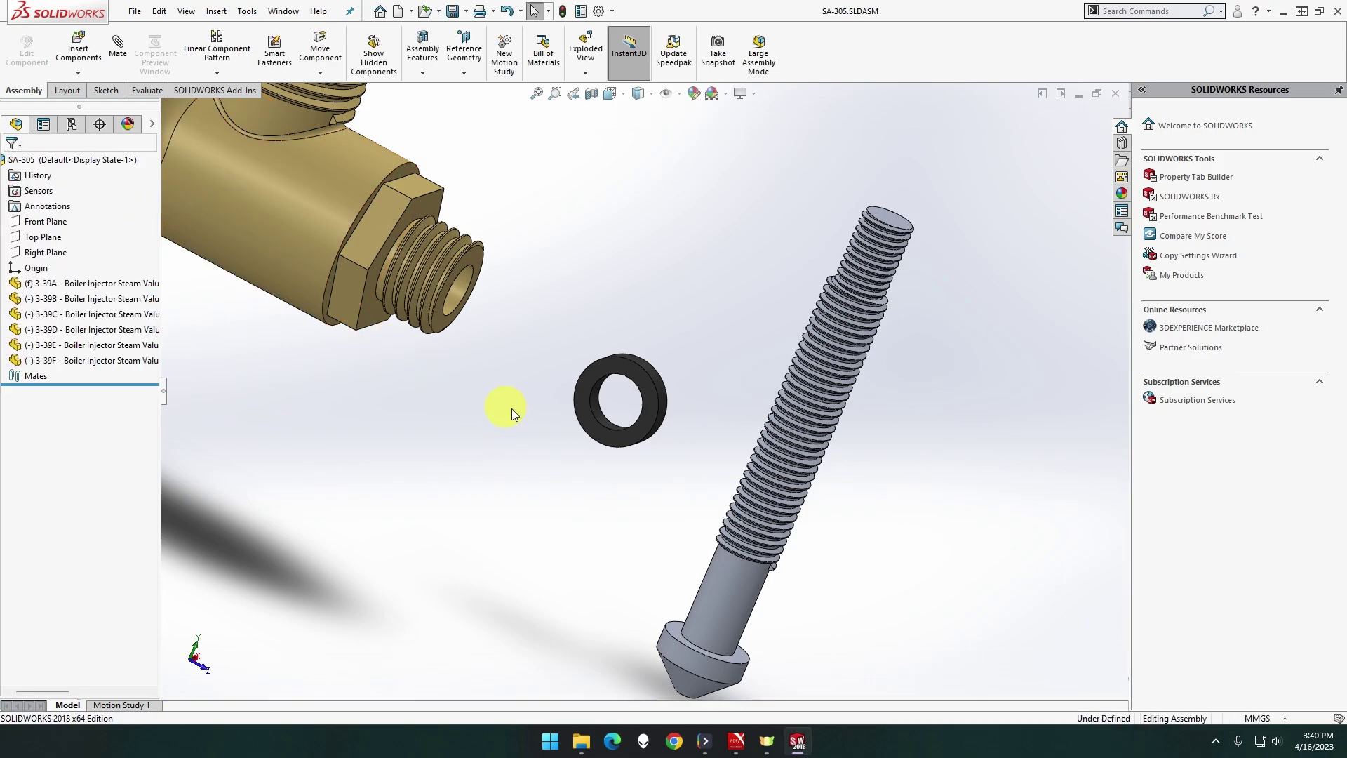
# Mate the seal washer coincident to the guide nut face, then clear mistaken edge picks
pyautogui.click(120, 46)
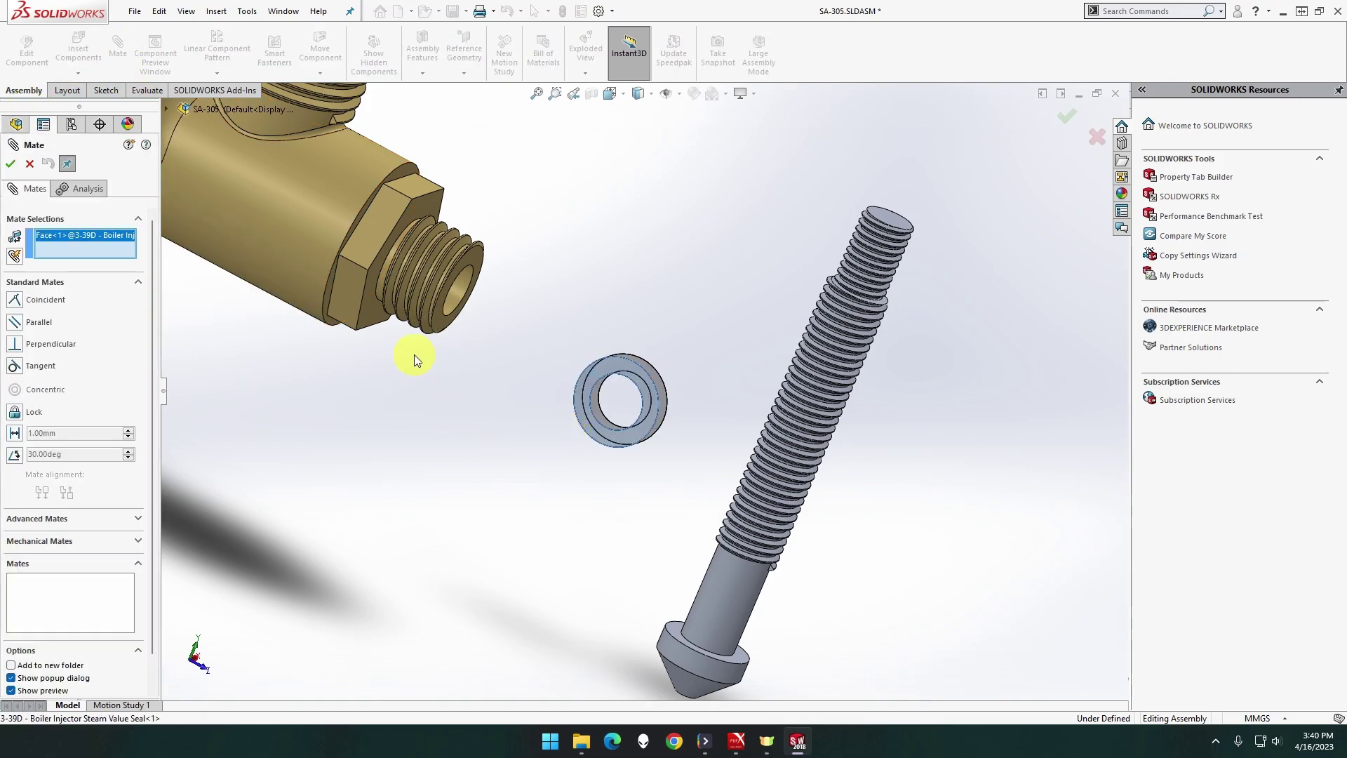
pyautogui.click(371, 318)
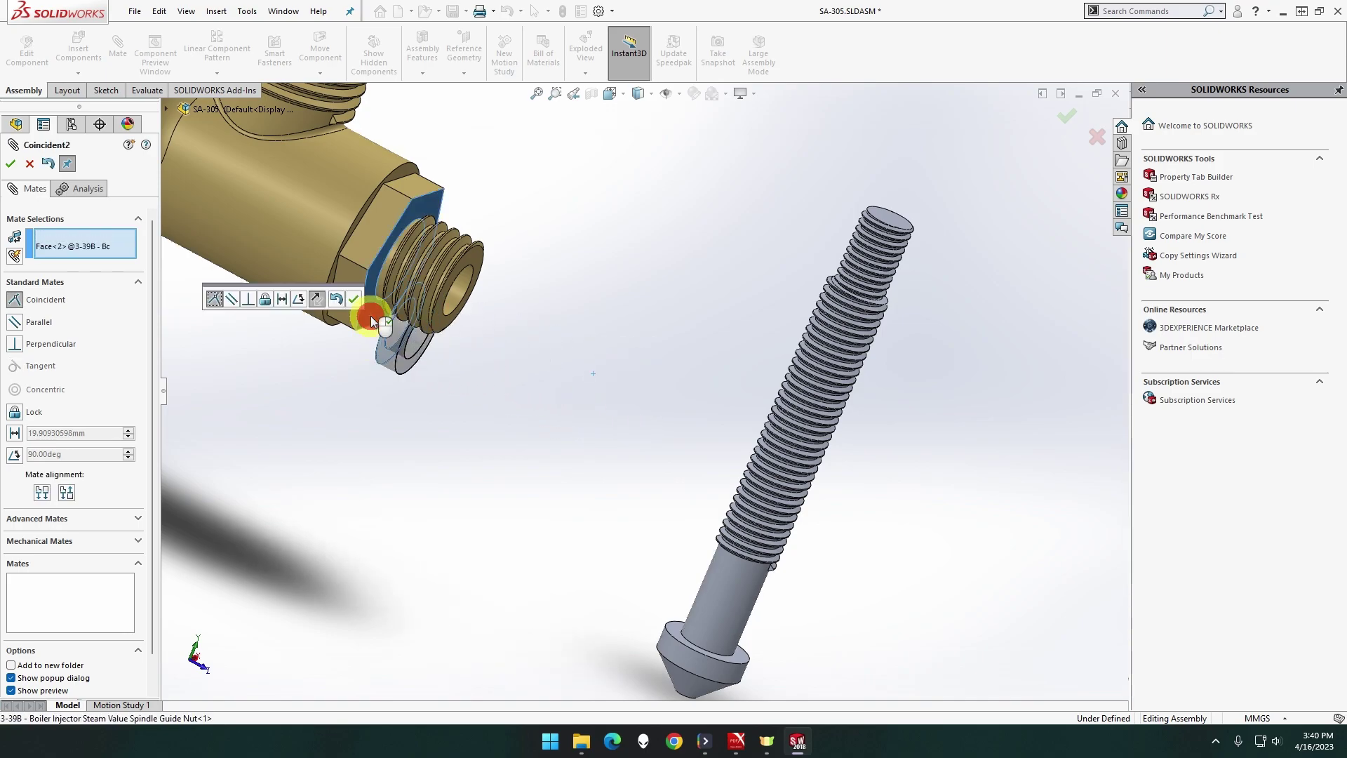
pyautogui.click(355, 301)
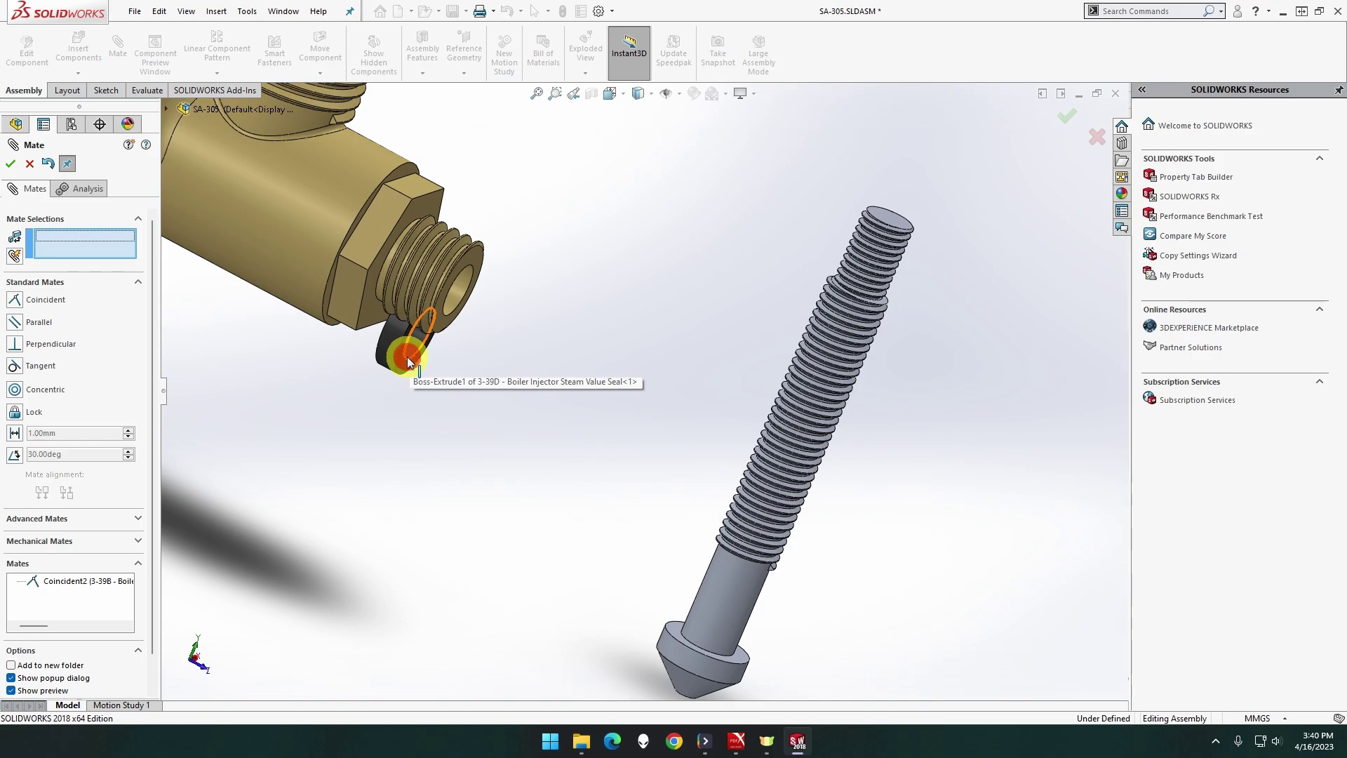
pyautogui.click(407, 356)
pyautogui.click(447, 317)
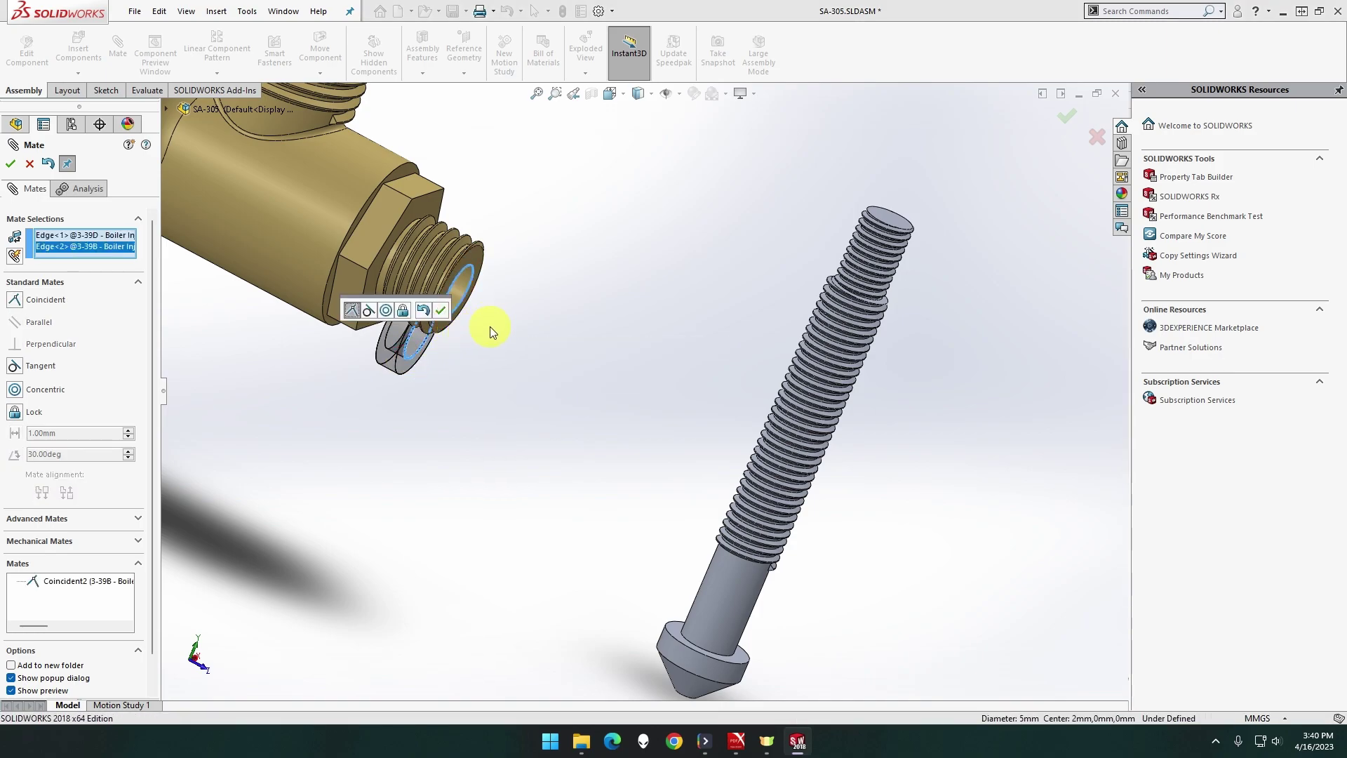
pyautogui.scroll(3, 461, 343)
pyautogui.scroll(-5, 521, 341)
pyautogui.scroll(-4, 522, 345)
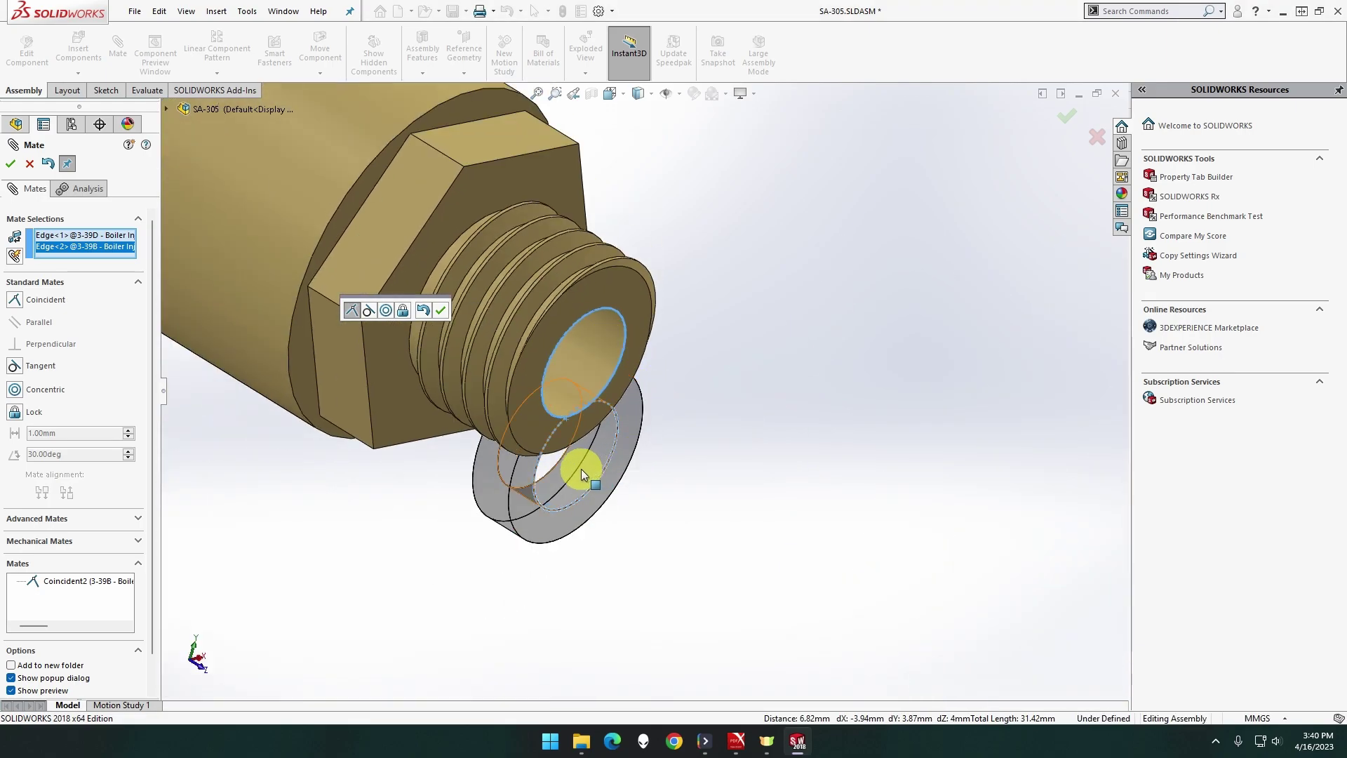
pyautogui.rightClick(92, 240)
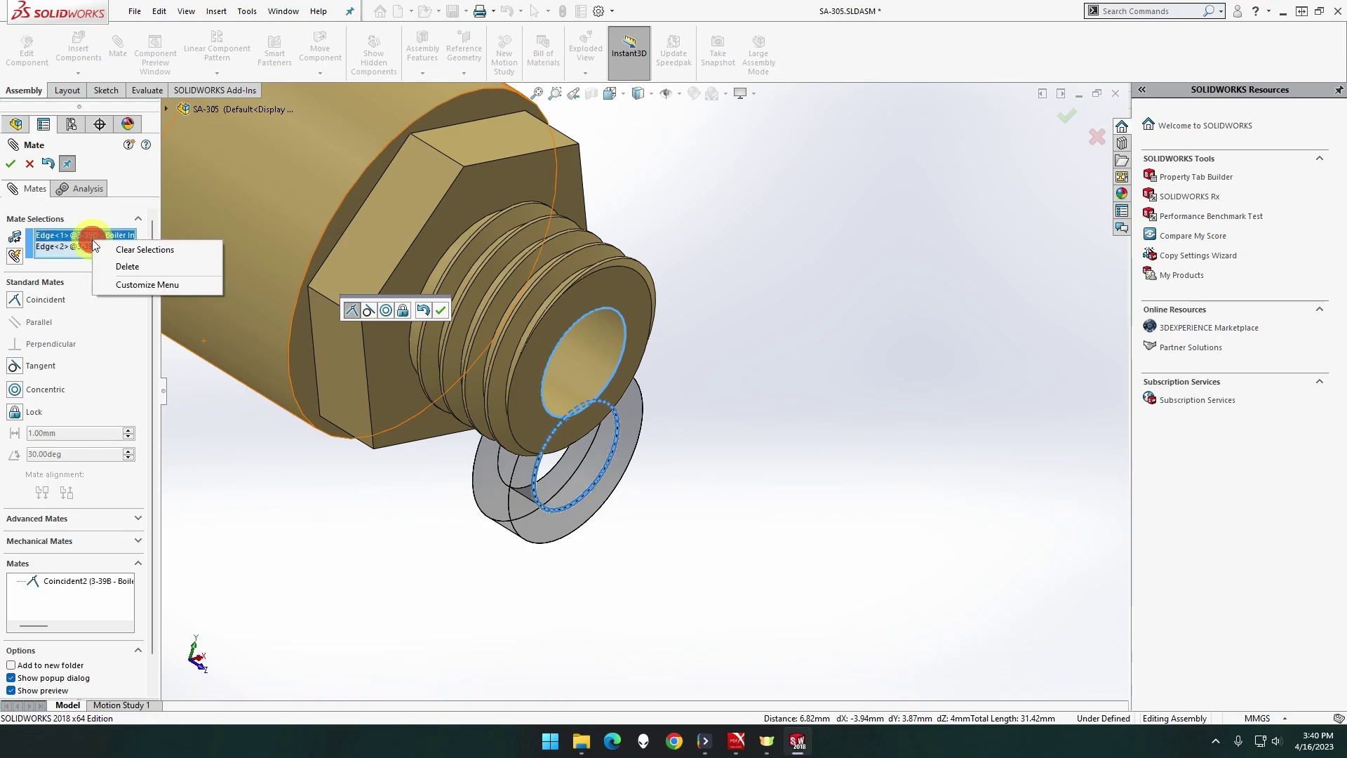
pyautogui.click(116, 250)
# Add a concentric mate between washer and guide nut bore, then undo it
pyautogui.click(572, 386)
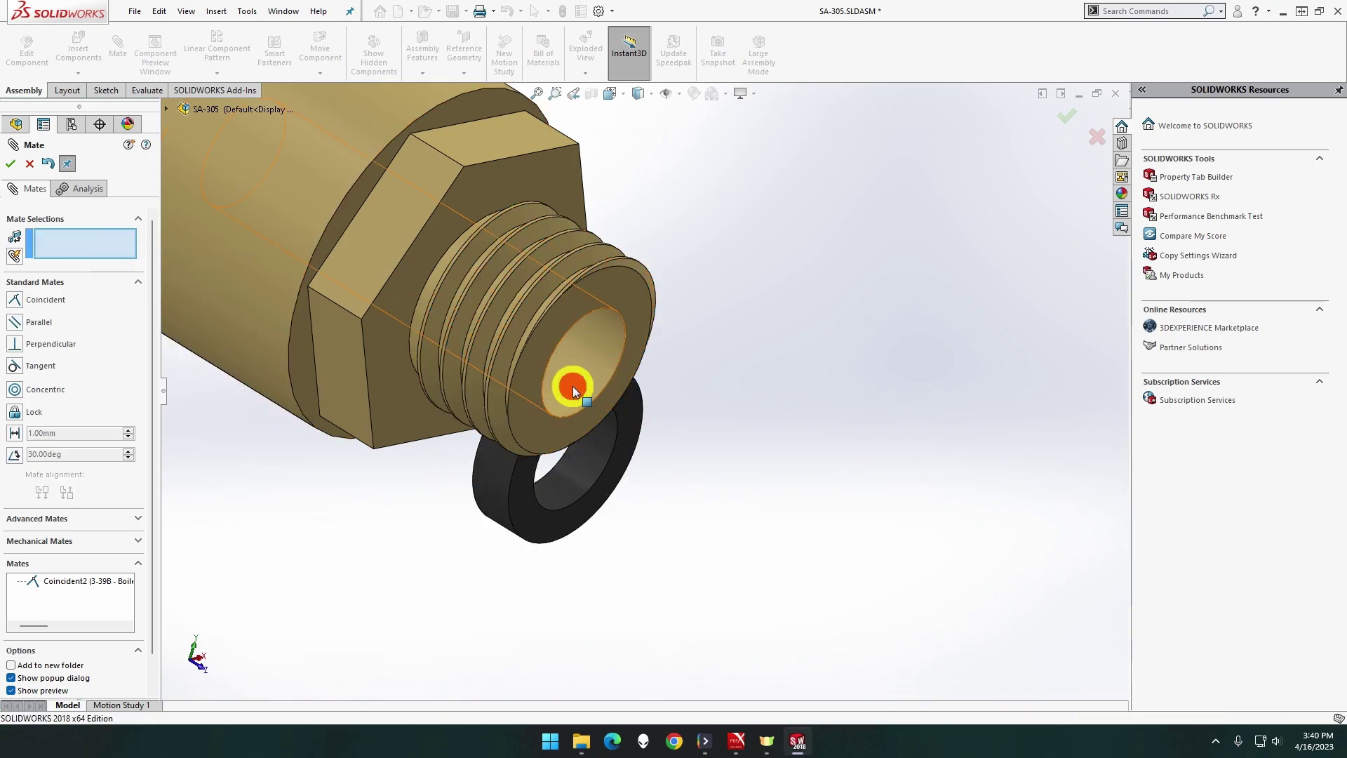
pyautogui.click(579, 477)
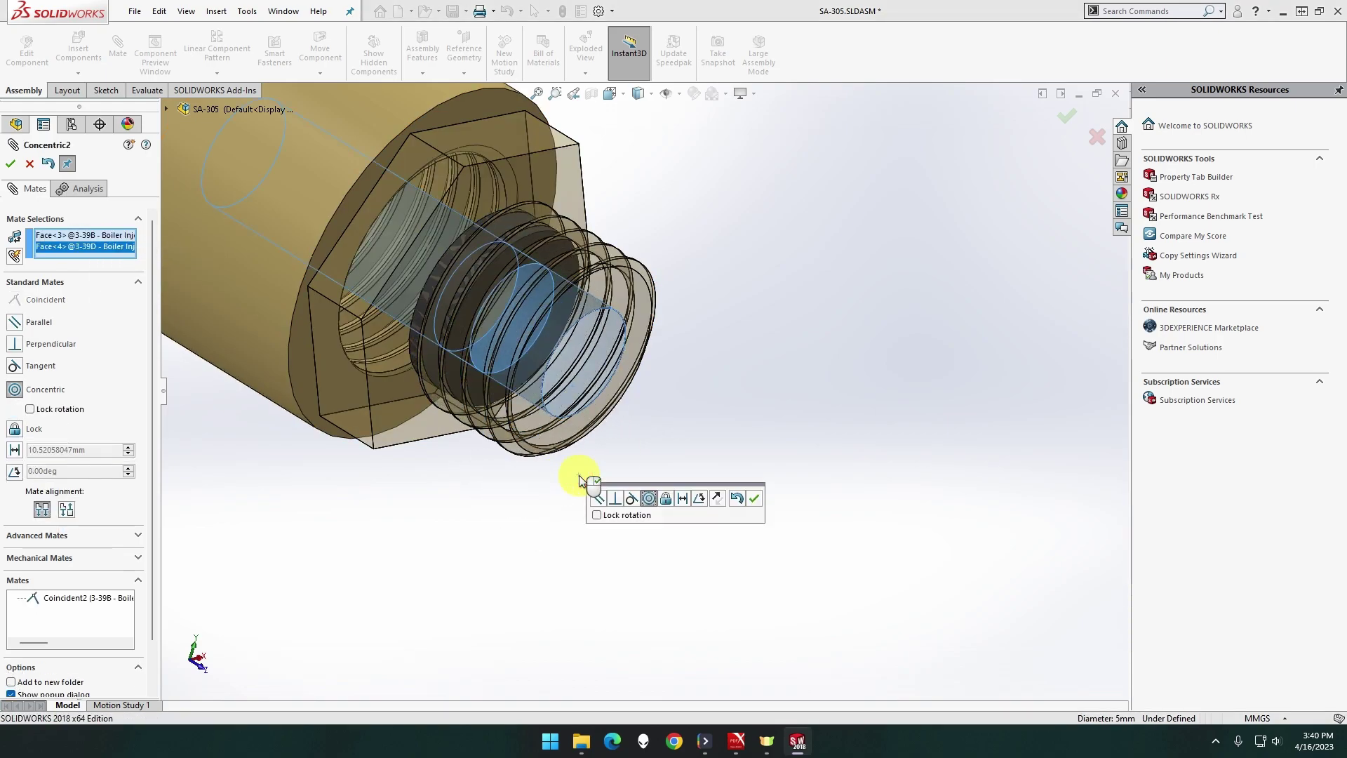
pyautogui.click(754, 499)
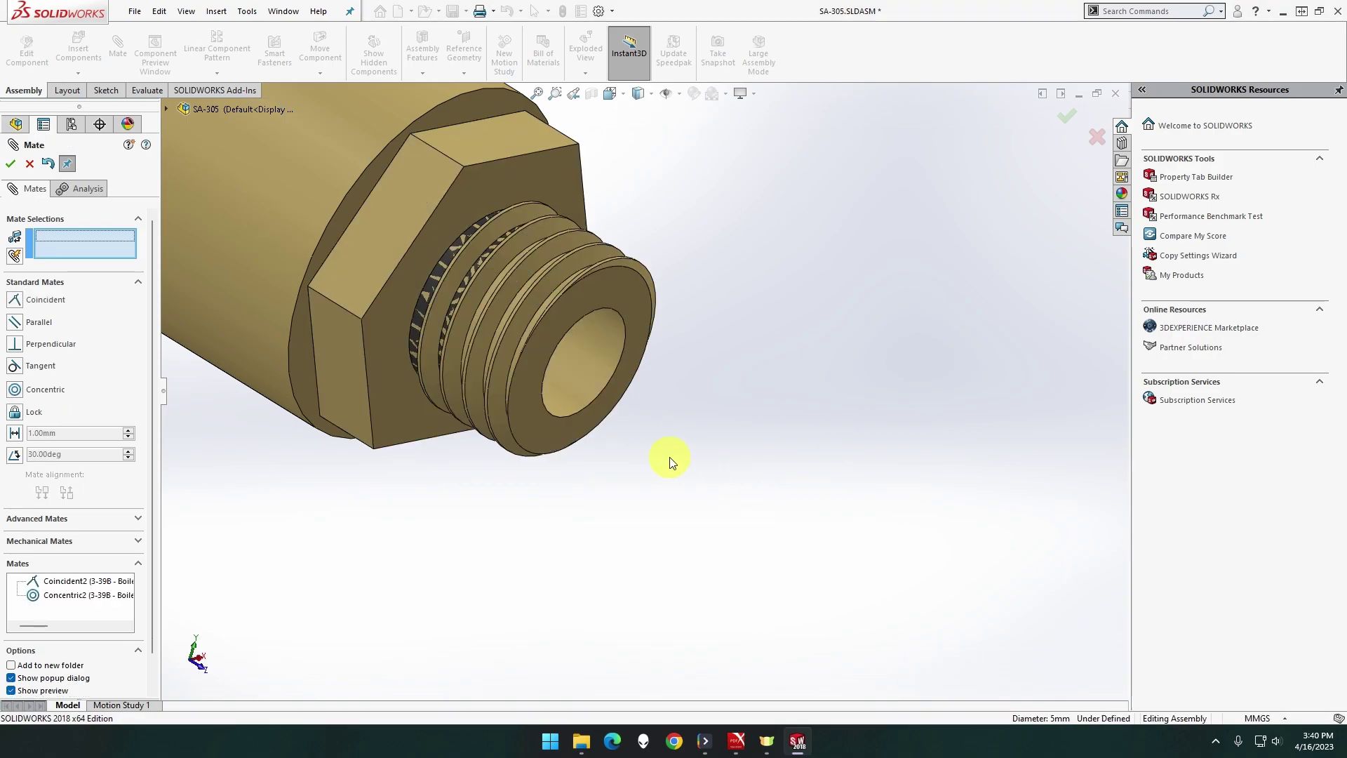
pyautogui.moveTo(667, 460); pyautogui.dragTo(710, 443, button='middle')
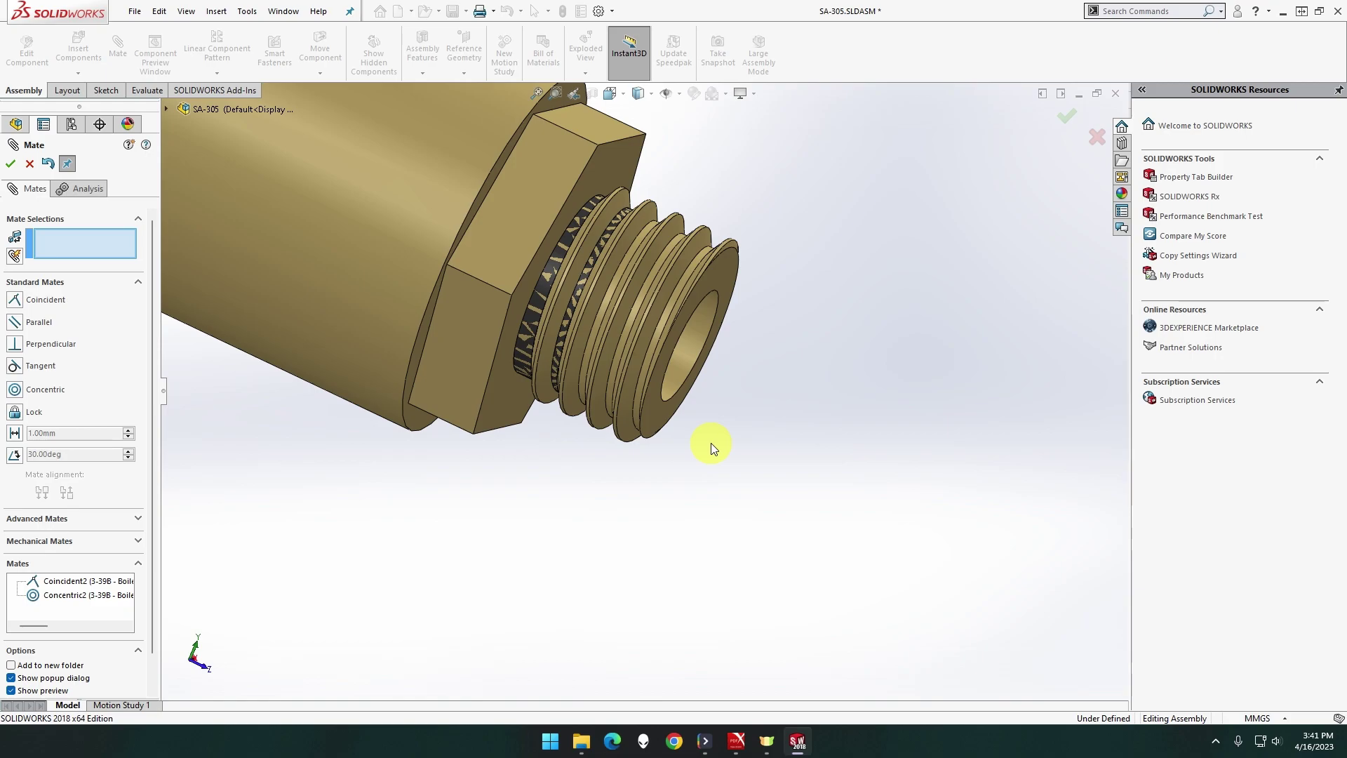
pyautogui.hotkey('ctrl', 'z')
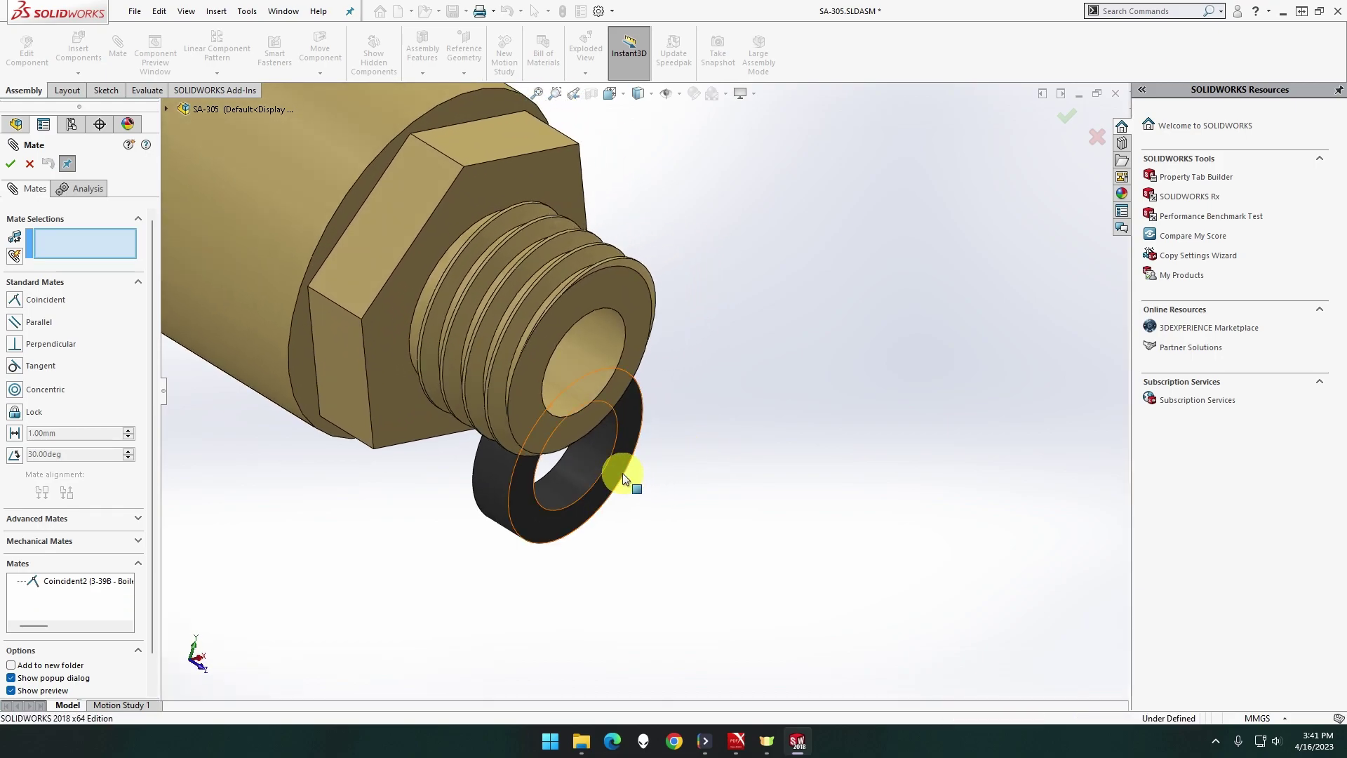
# Pull the washer off the nut and mate its face parallel to the guide nut
pyautogui.moveTo(625, 468)
pyautogui.mouseDown()
pyautogui.moveTo(777, 482)
pyautogui.moveTo(704, 495)
pyautogui.moveTo(739, 489)
pyautogui.mouseUp()
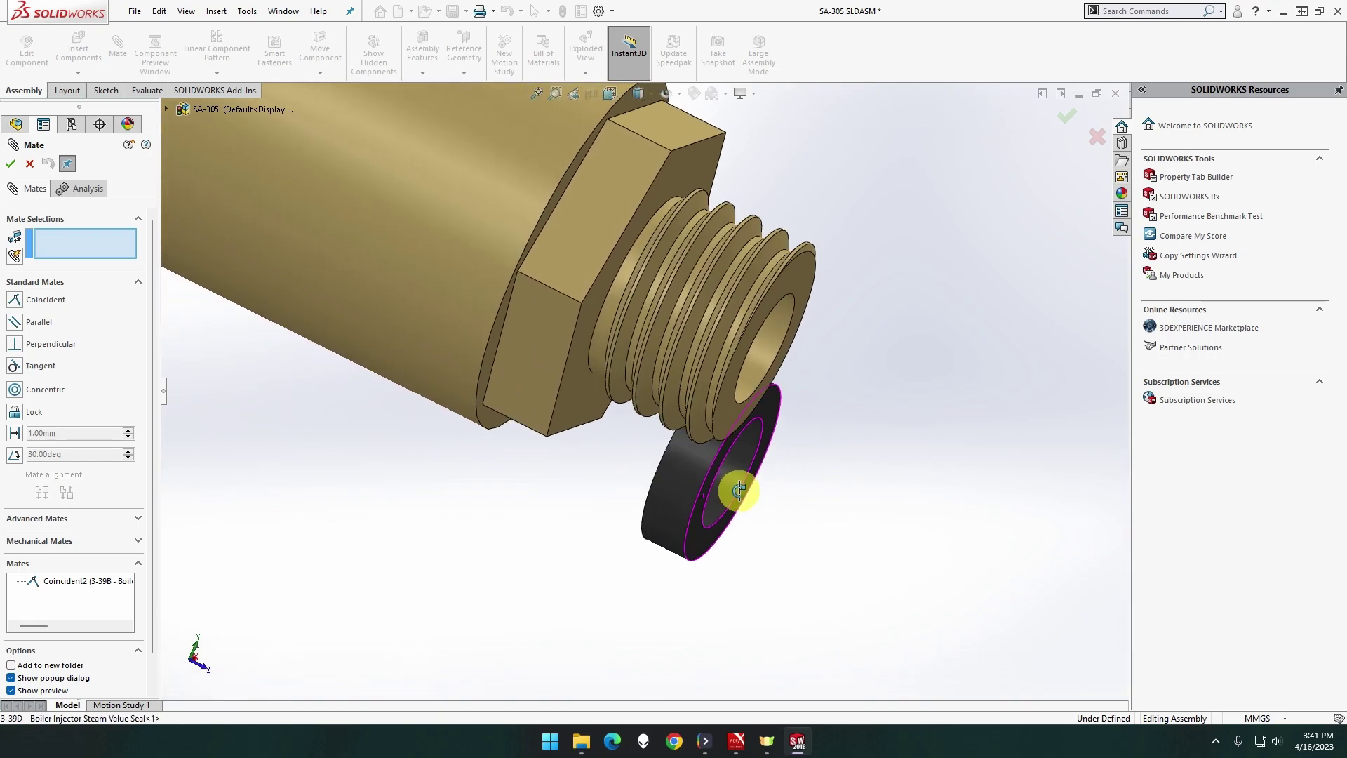
pyautogui.moveTo(740, 489); pyautogui.dragTo(689, 435)
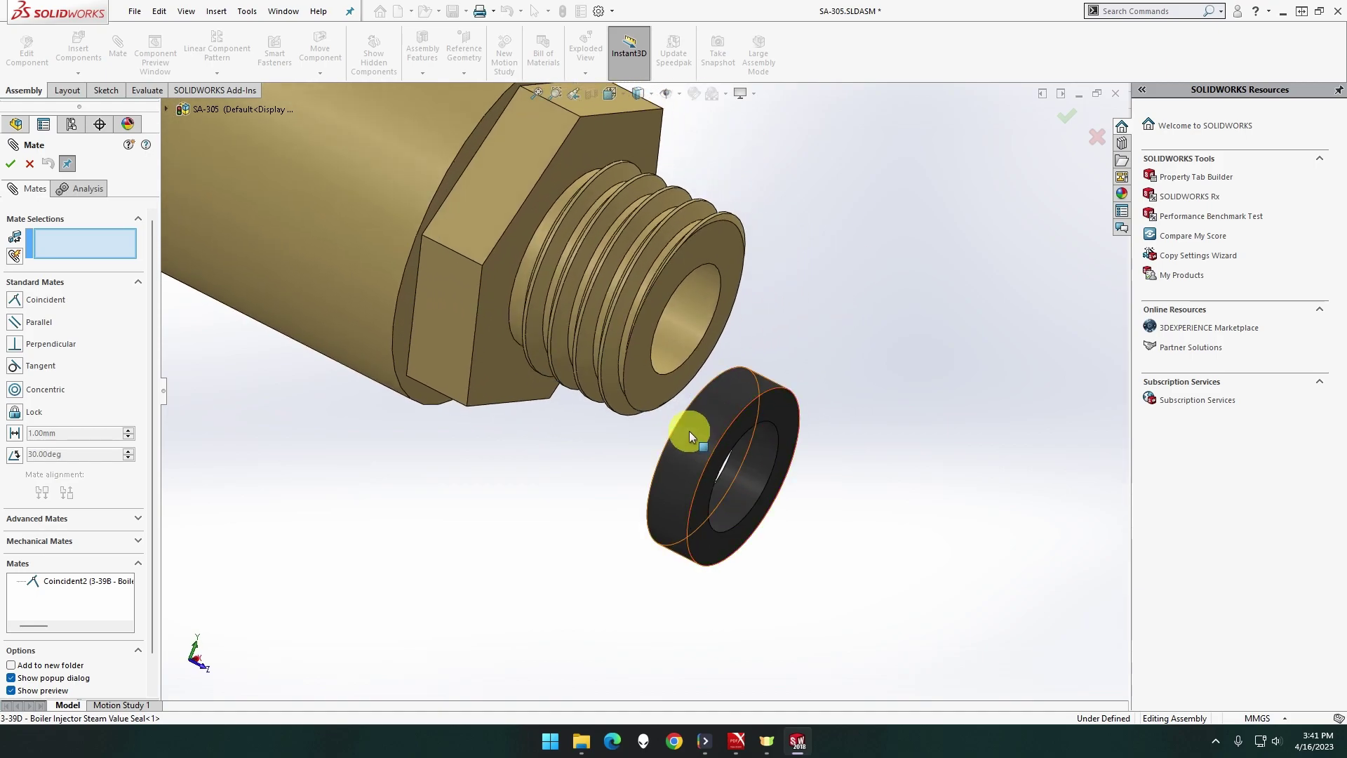
pyautogui.click(641, 390)
pyautogui.click(651, 470)
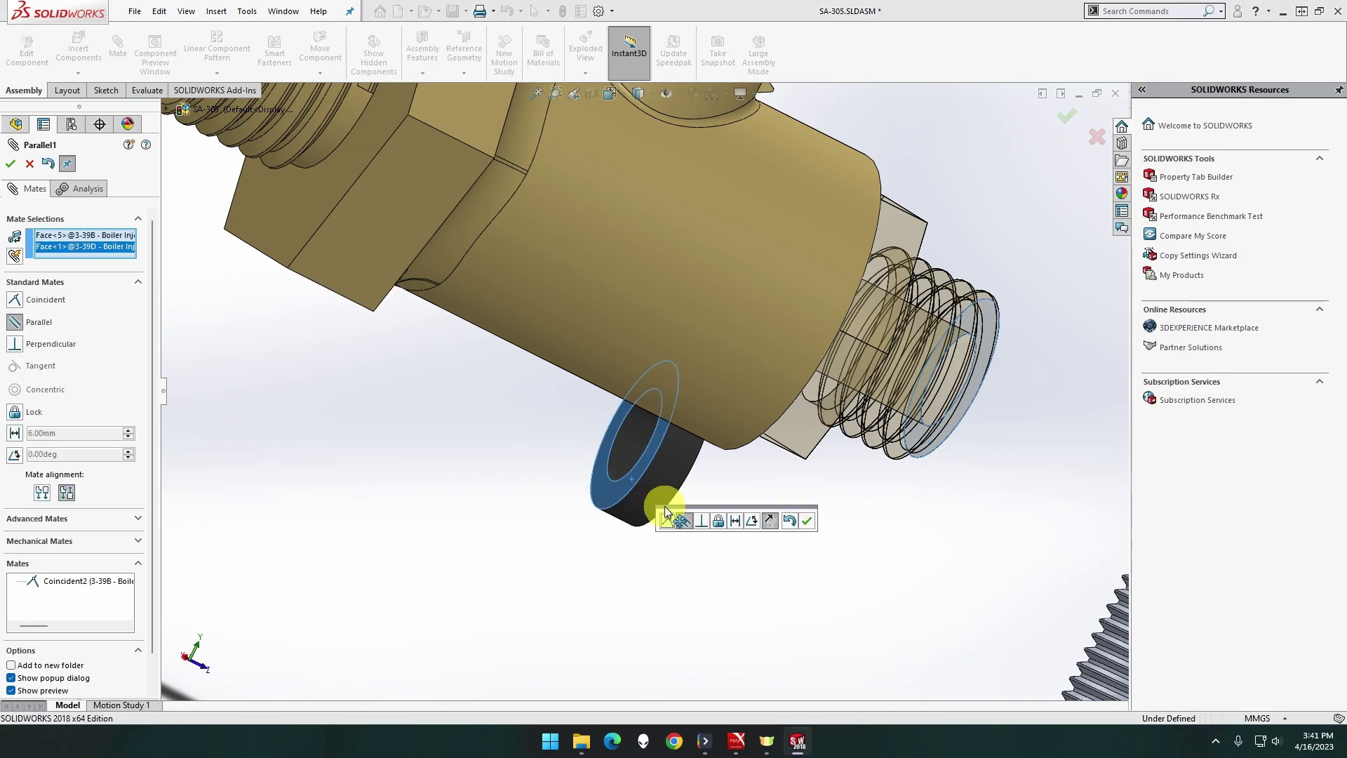
pyautogui.click(807, 520)
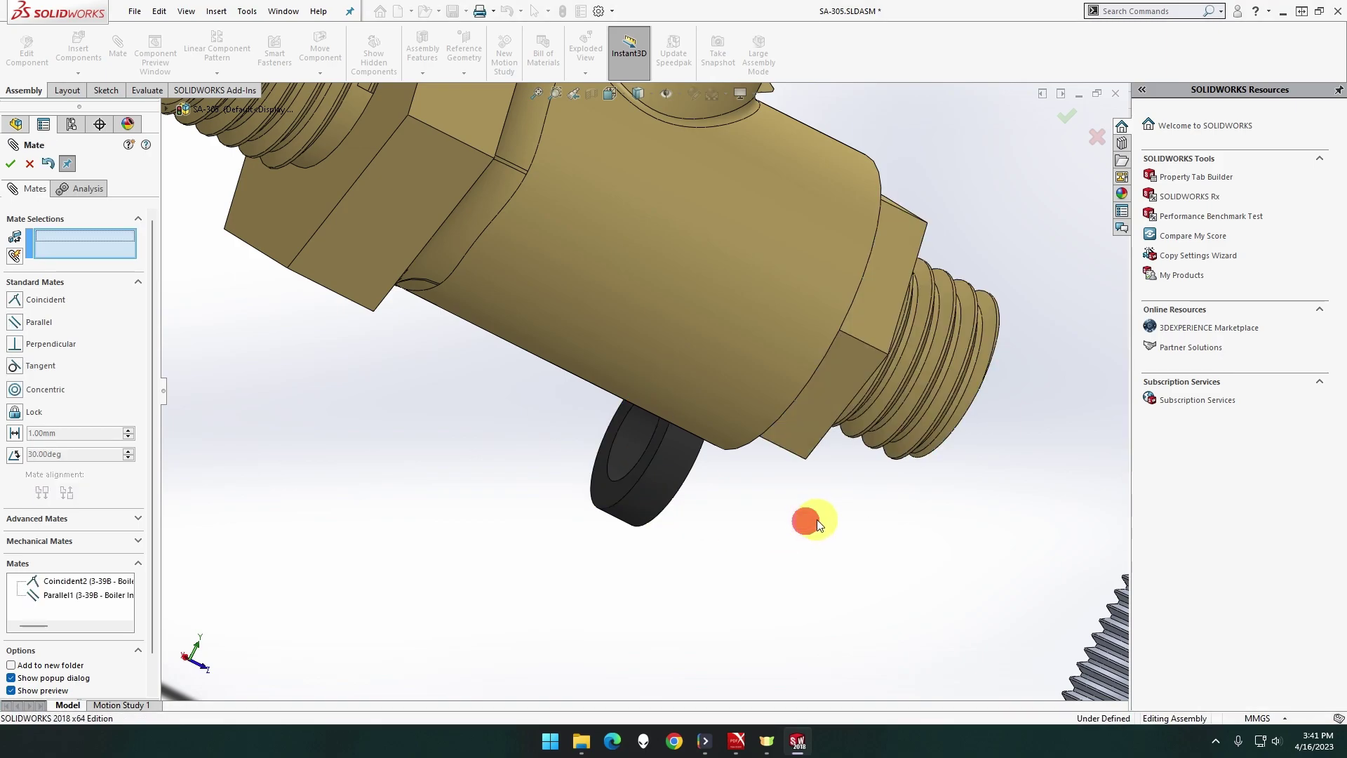
pyautogui.moveTo(806, 520); pyautogui.dragTo(774, 504, button='middle')
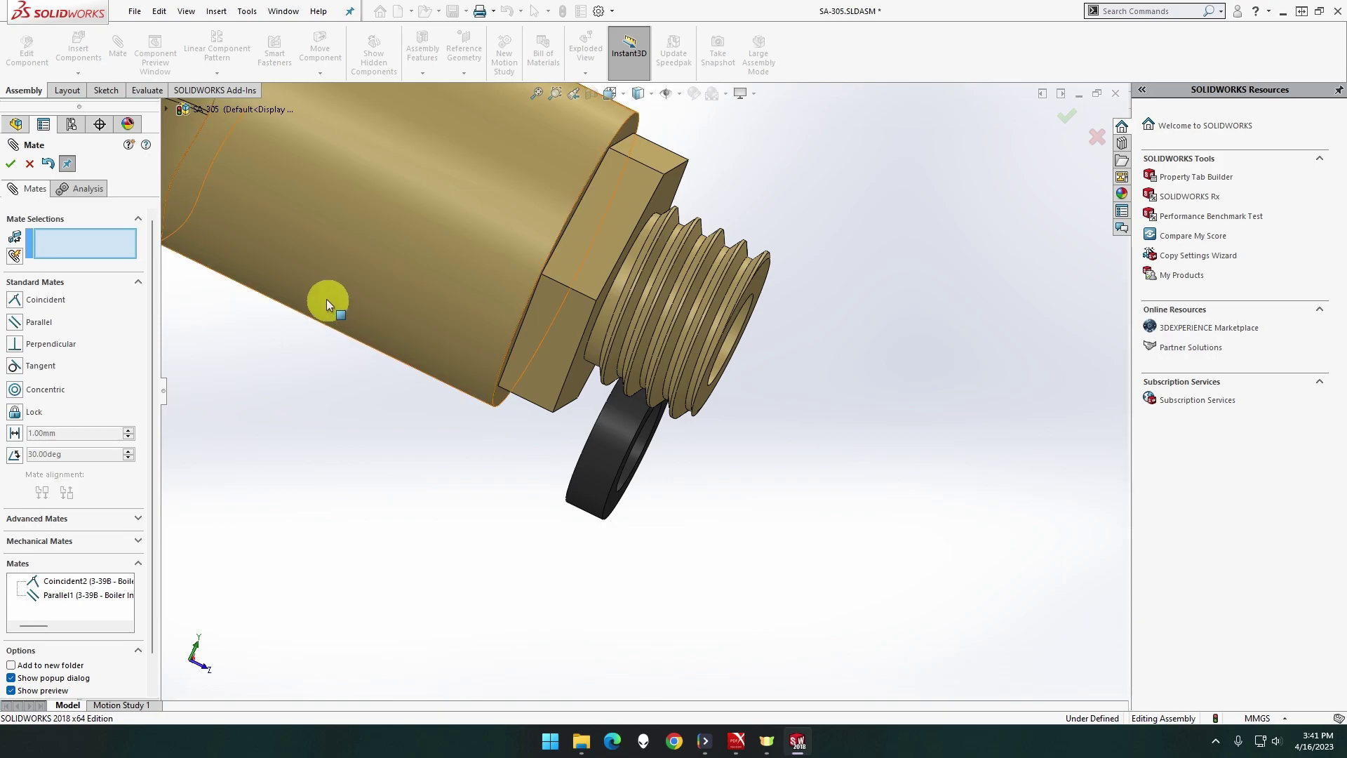
# Expand the Mates folder and delete the Coincident2 mate
pyautogui.click(30, 164)
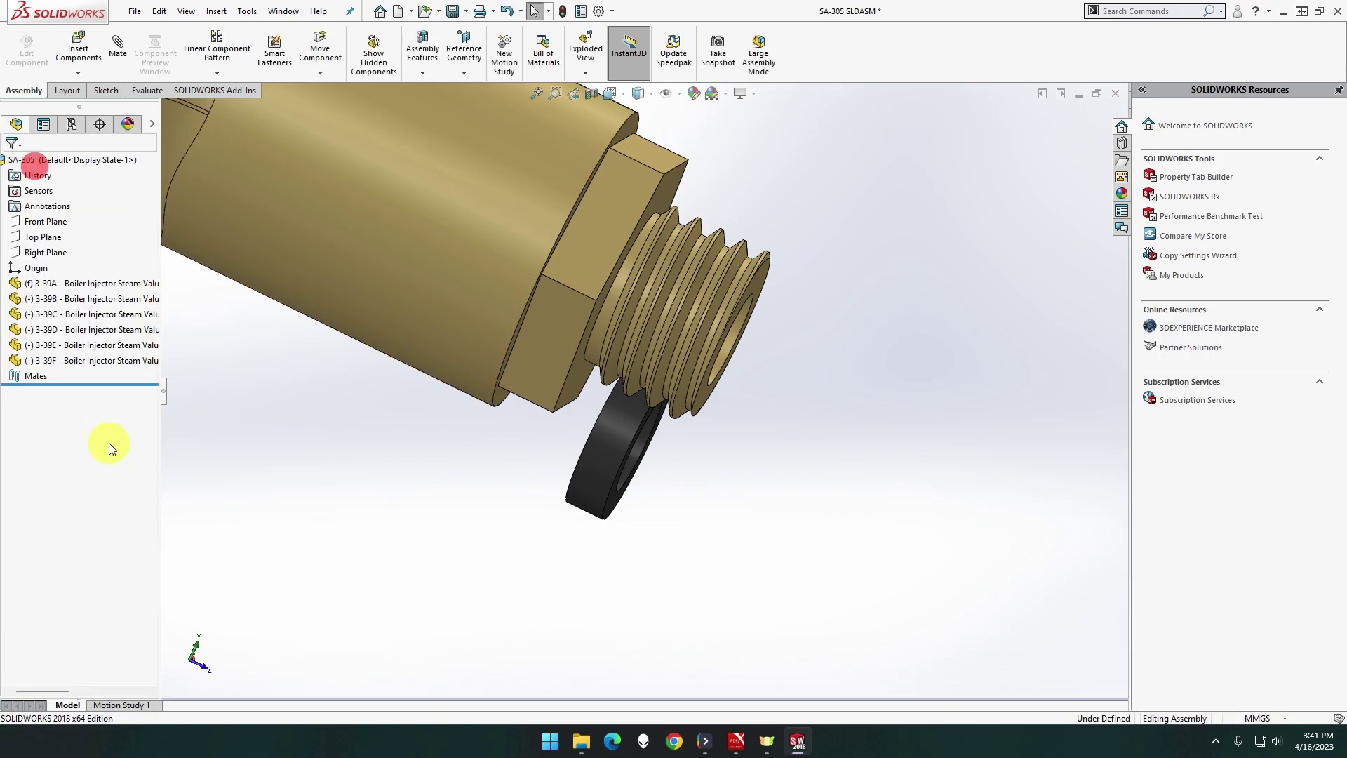
pyautogui.click(18, 378)
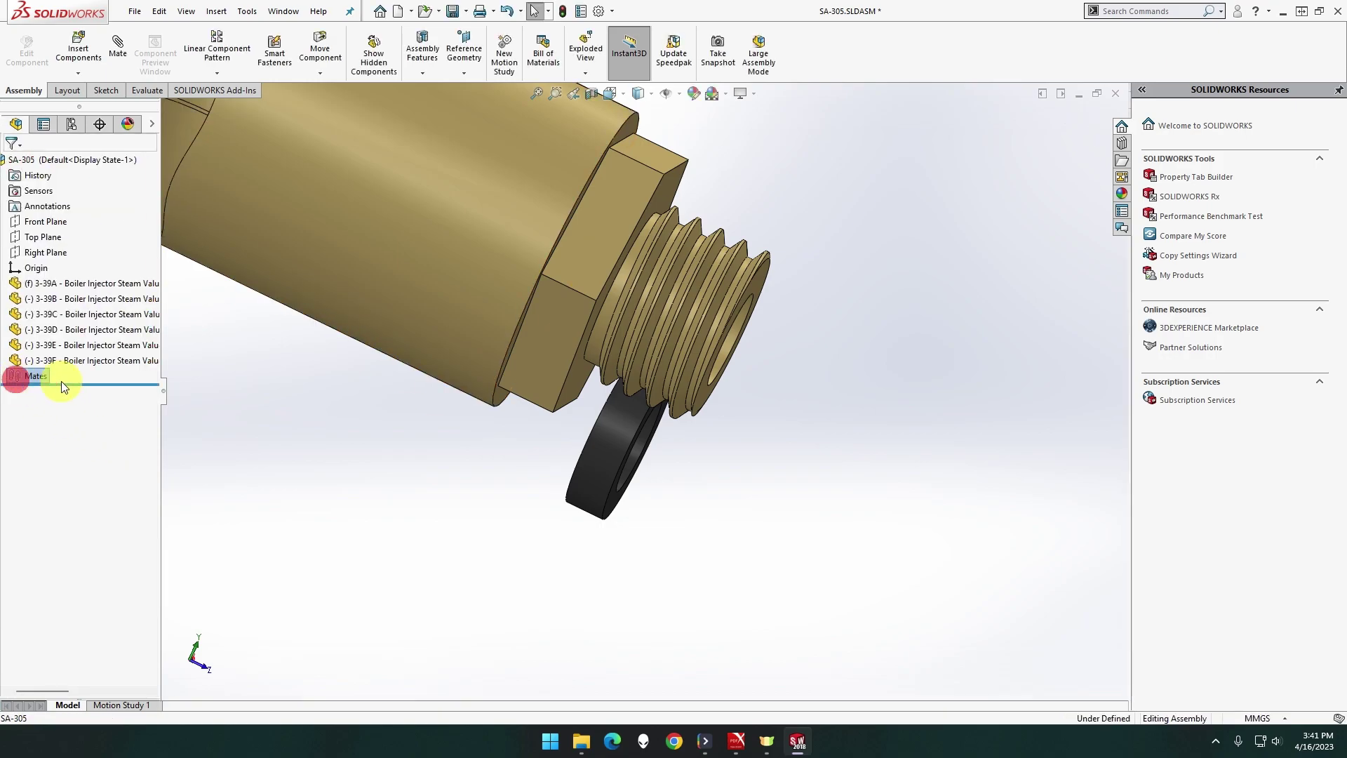
pyautogui.click(17, 379)
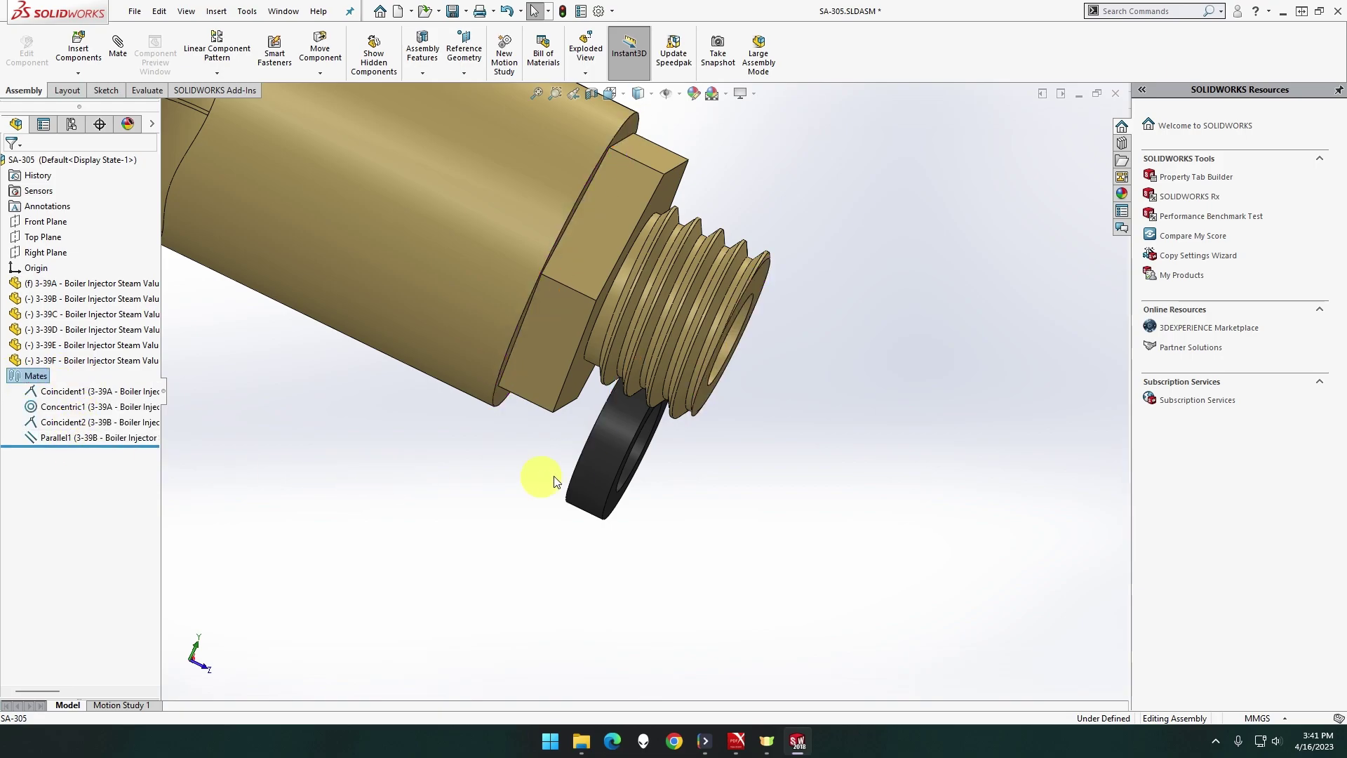
pyautogui.rightClick(88, 424)
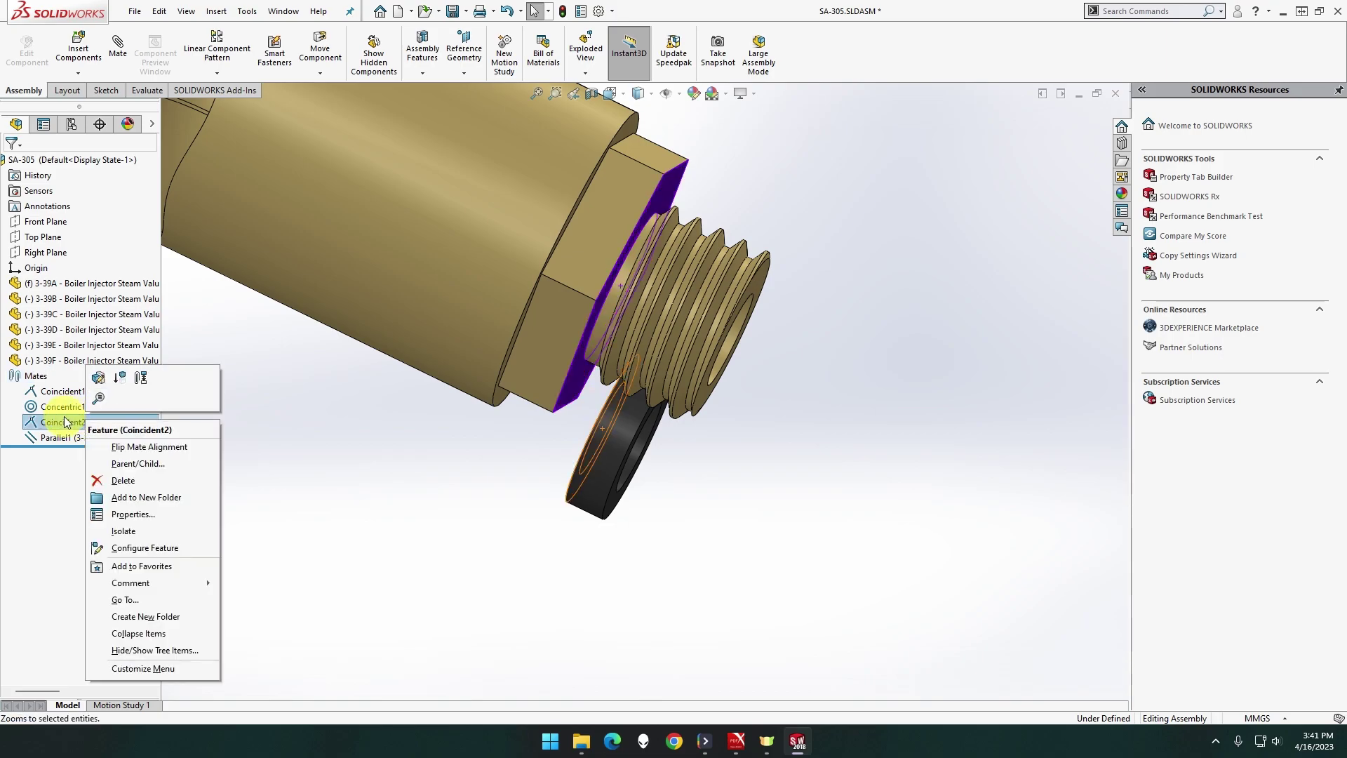
pyautogui.click(132, 480)
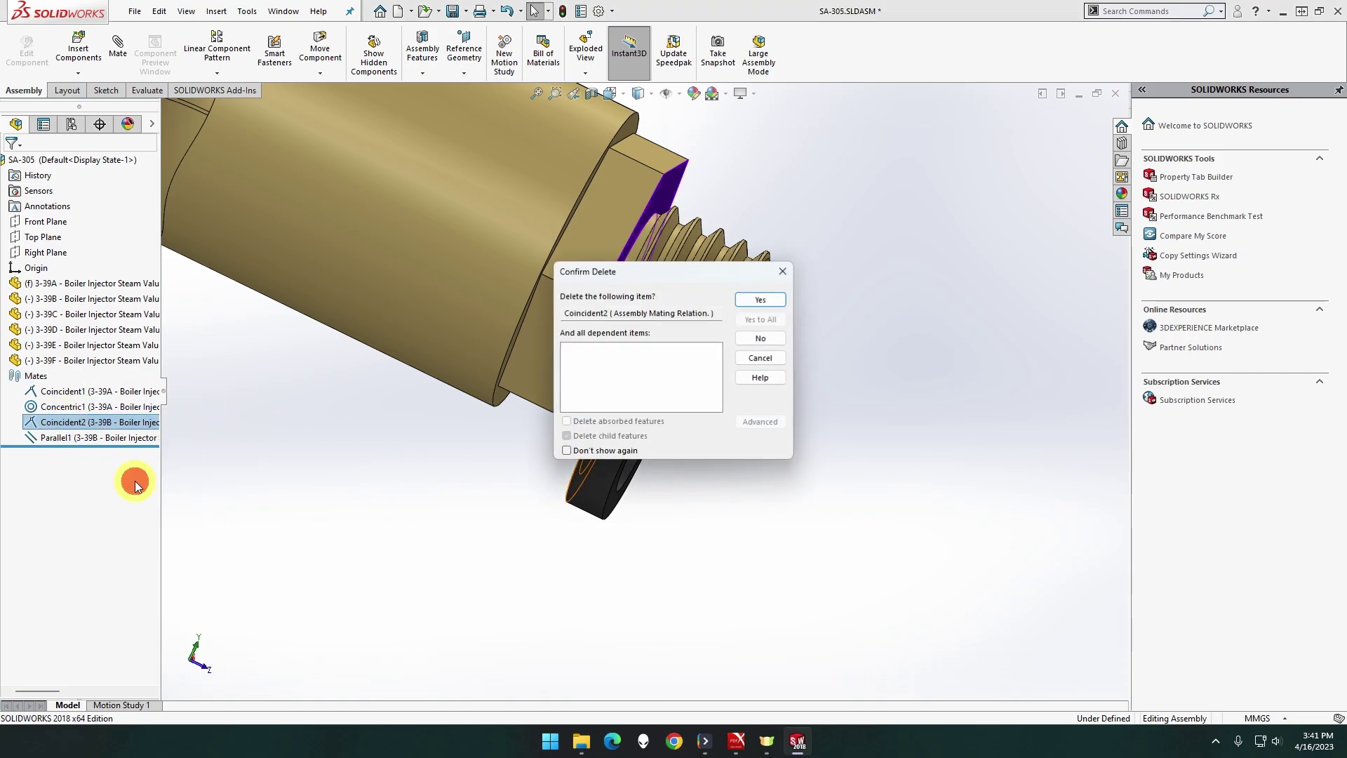
pyautogui.click(760, 298)
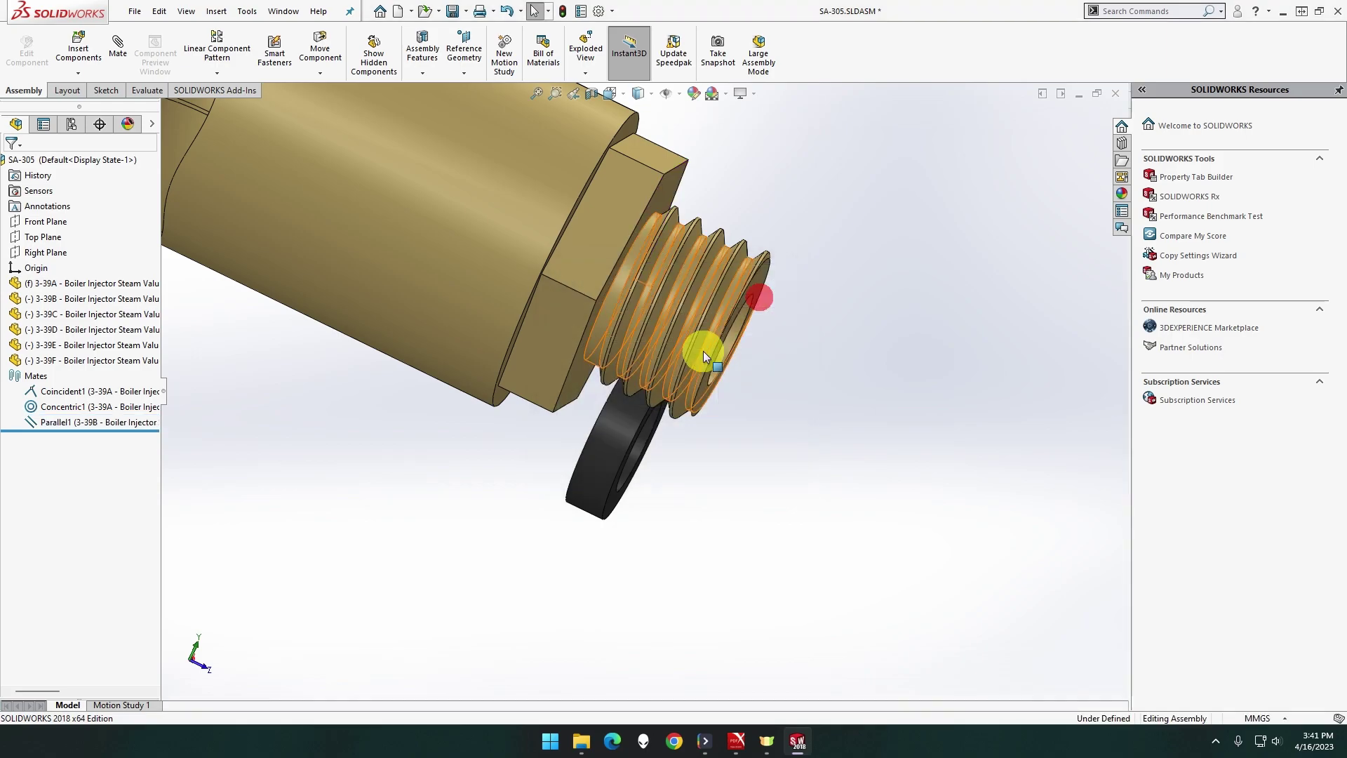
# Drag the washer clear of the thread and delete the Parallel1 mate
pyautogui.moveTo(626, 444); pyautogui.dragTo(803, 511)
pyautogui.rightClick(56, 423)
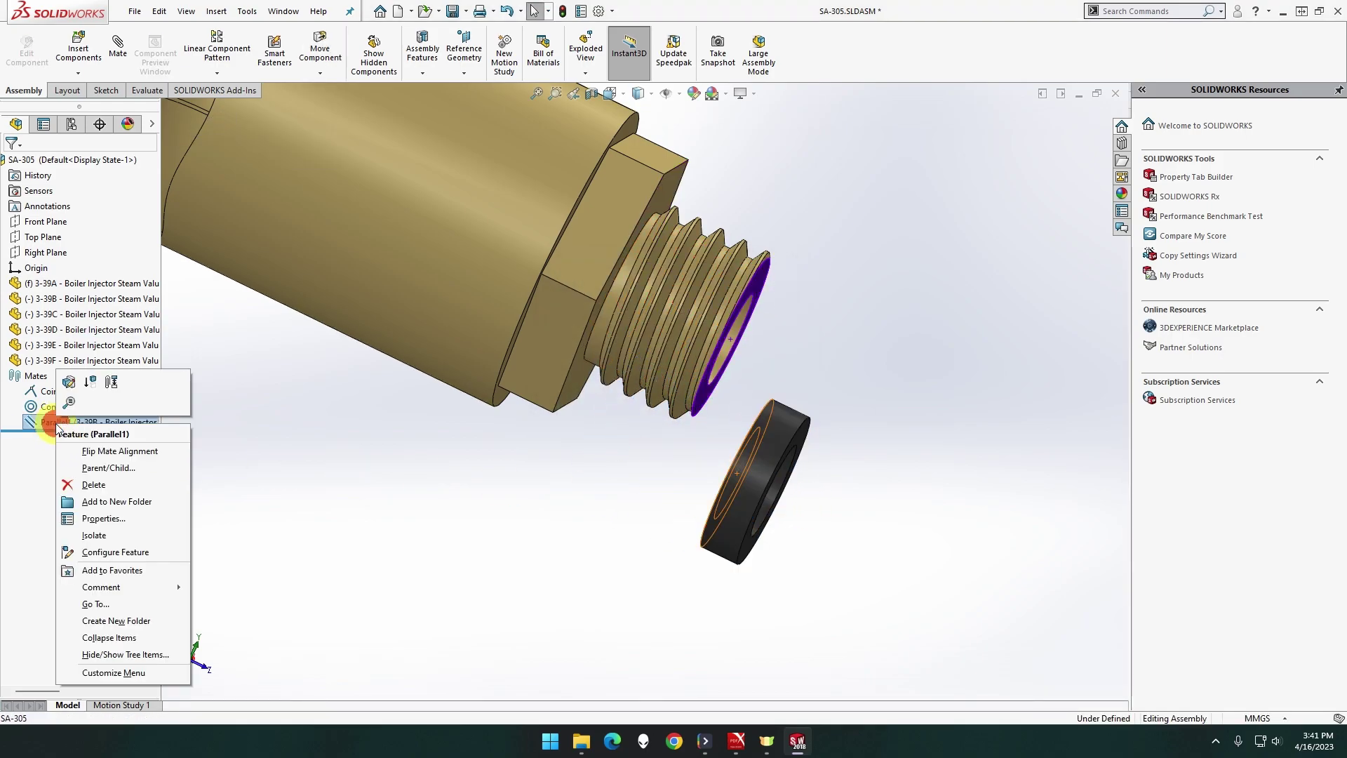
pyautogui.click(102, 483)
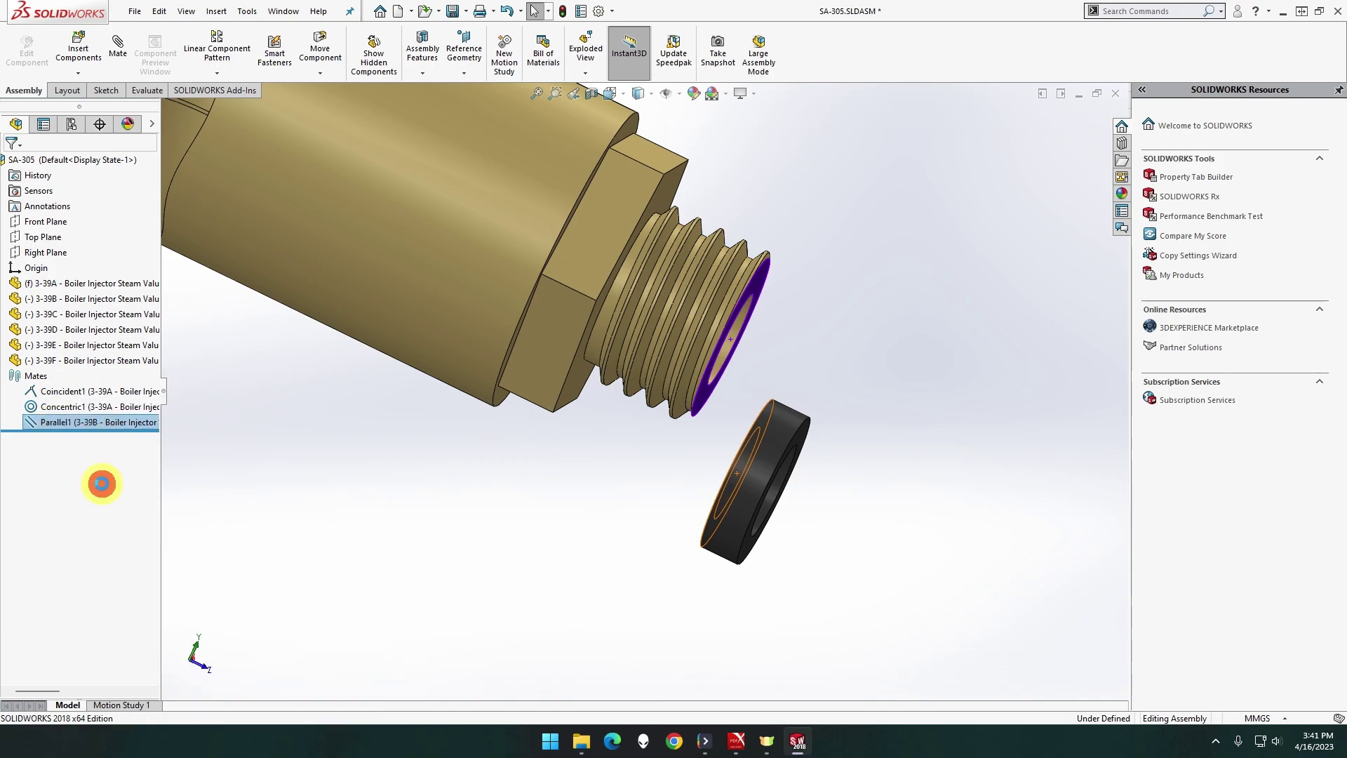
pyautogui.click(754, 299)
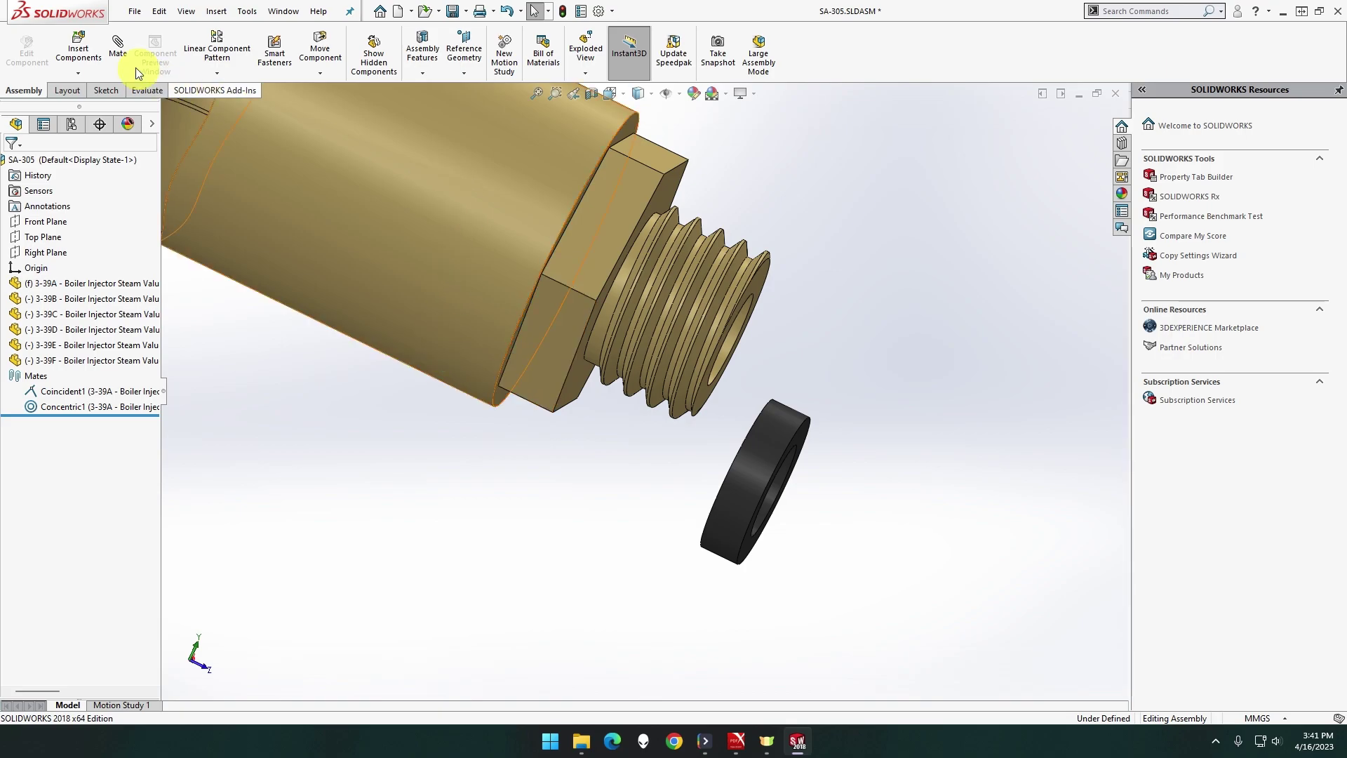
pyautogui.click(117, 45)
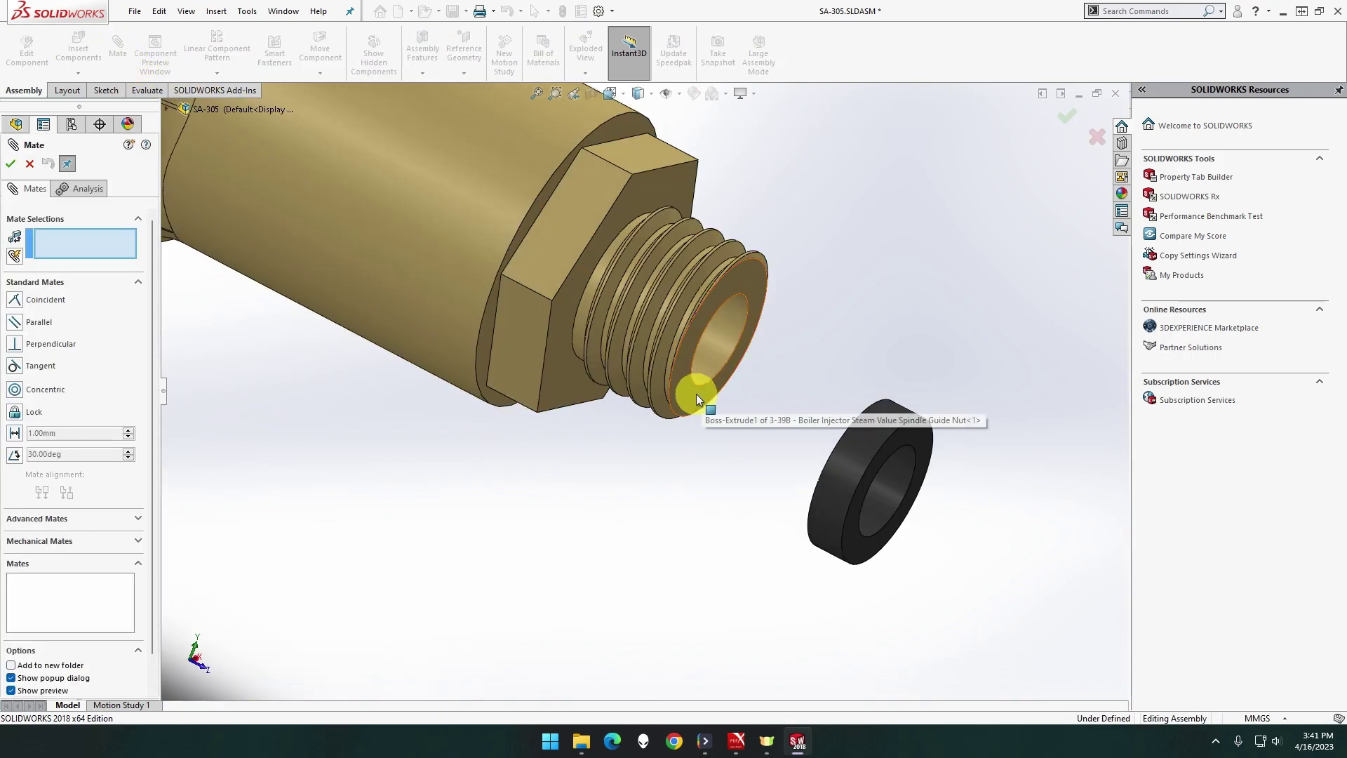
# Mate the washer face coincident with the guide nut's threaded end face
pyautogui.click(696, 396)
pyautogui.moveTo(697, 398); pyautogui.dragTo(659, 461, button='middle')
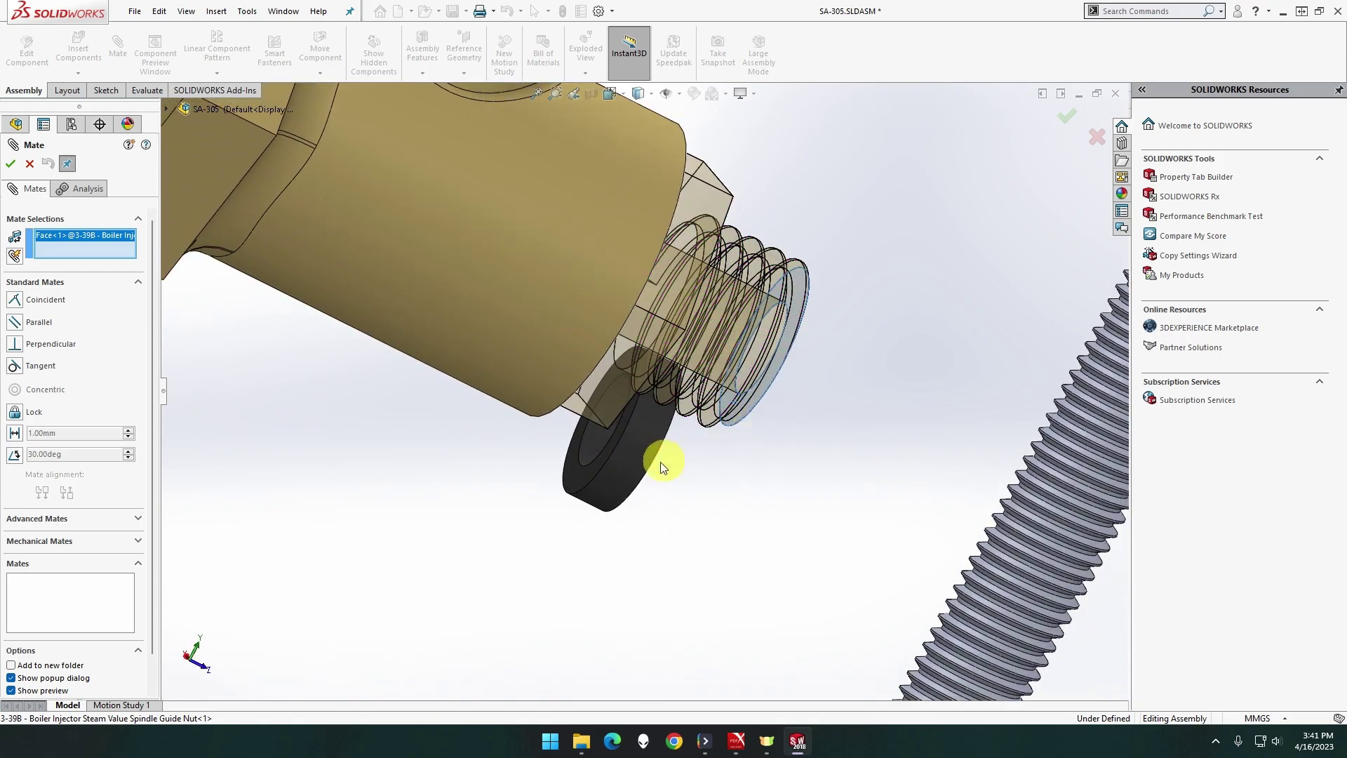
pyautogui.click(593, 471)
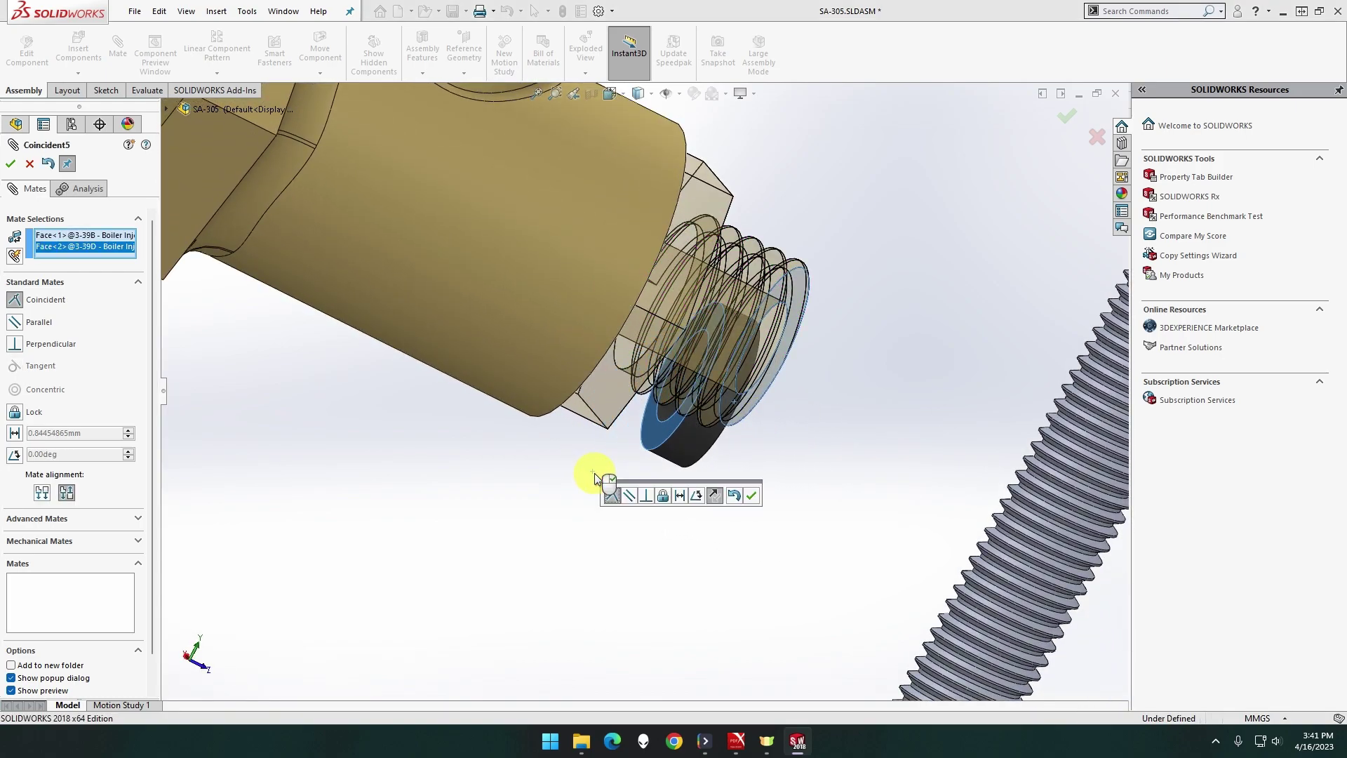
pyautogui.click(752, 495)
# Centre the washer's inner face on the guide nut's cylindrical face with a concentric mate
pyautogui.moveTo(756, 490); pyautogui.dragTo(613, 412, button='middle')
pyautogui.scroll(-3, 613, 413)
pyautogui.click(654, 491)
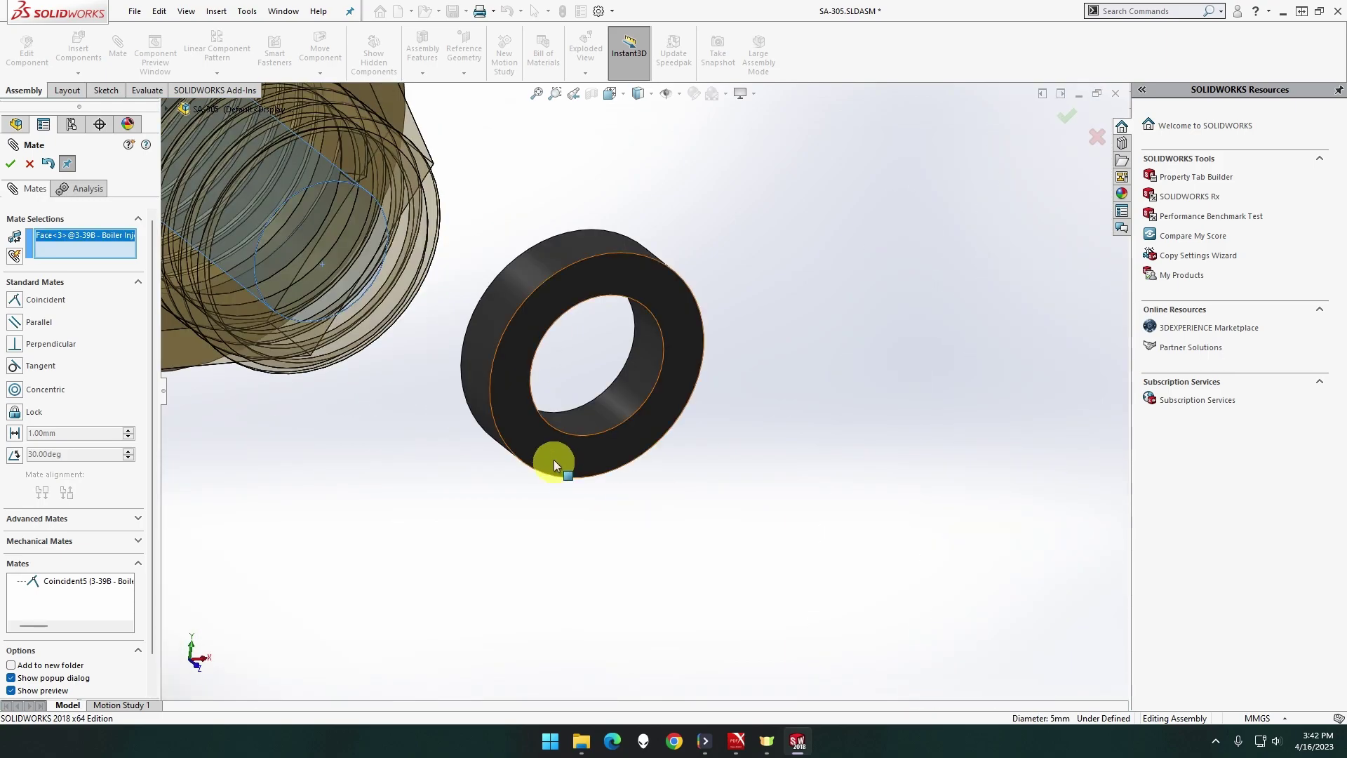
pyautogui.click(625, 390)
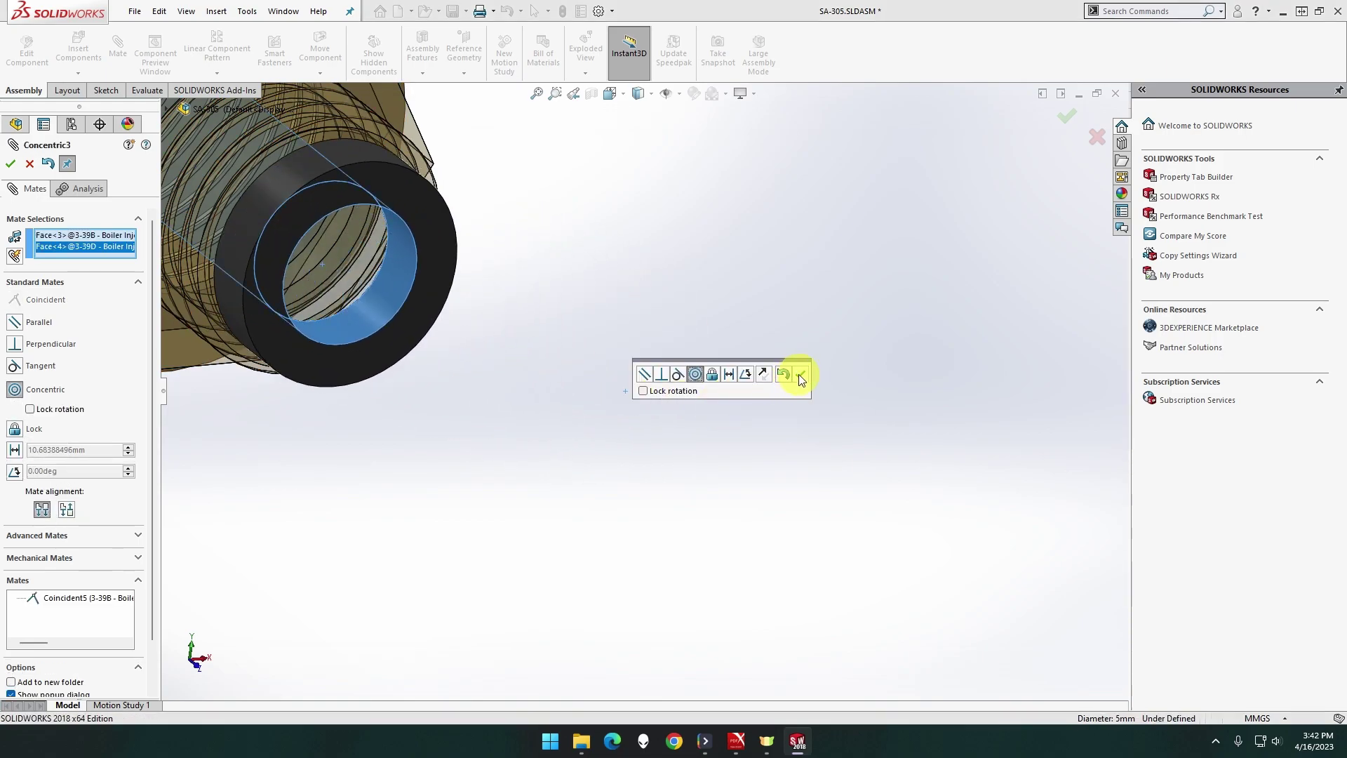
pyautogui.click(799, 373)
pyautogui.scroll(2, 470, 369)
pyautogui.scroll(3, 470, 369)
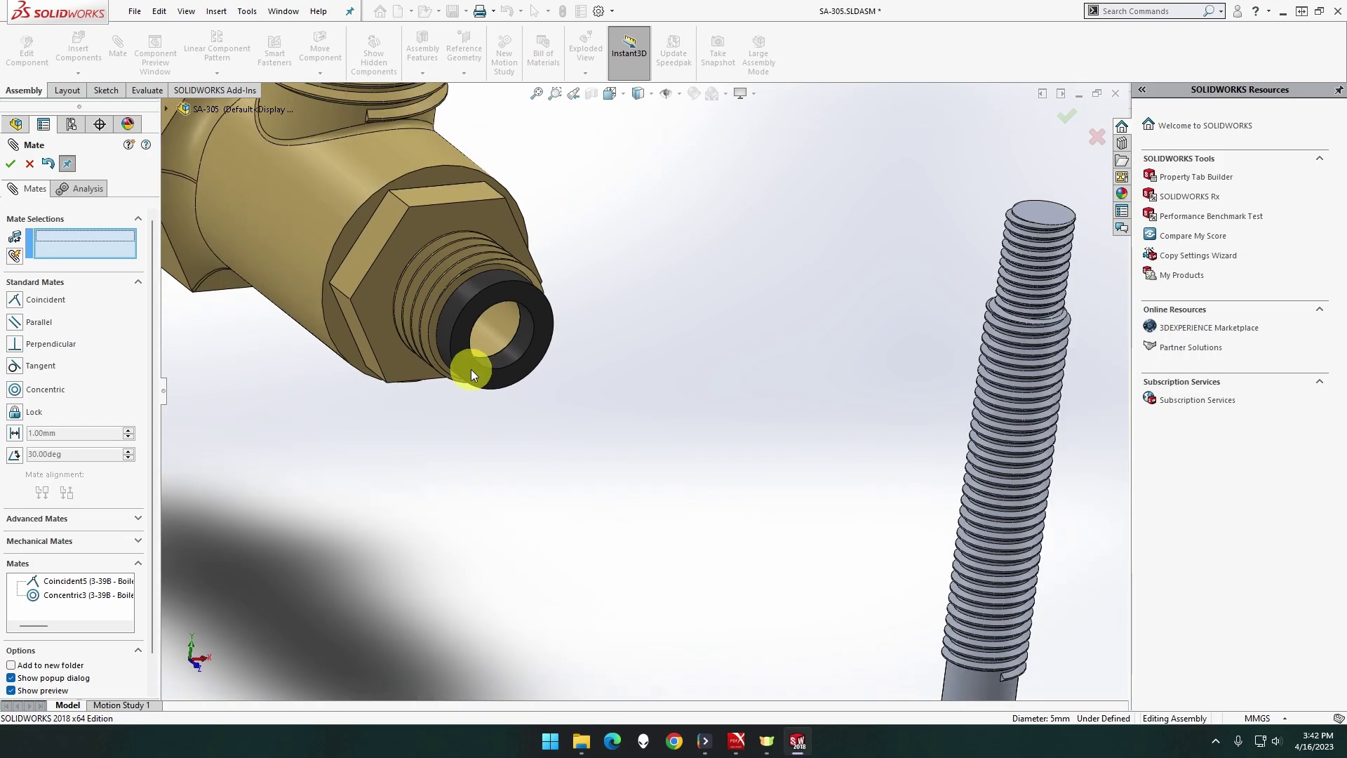
# Drag the 3-39E spindle beside the valve body and pick the bore and spindle faces
pyautogui.click(10, 164)
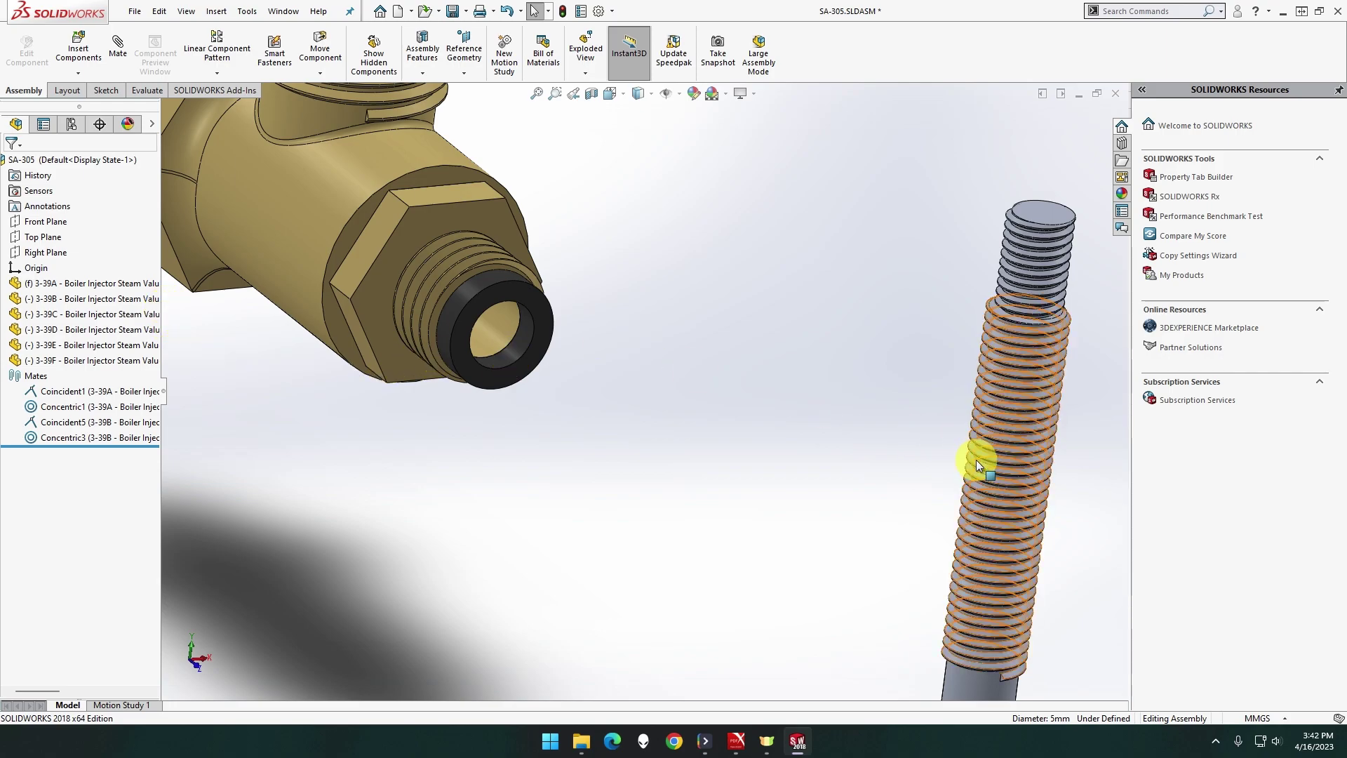
pyautogui.moveTo(952, 478); pyautogui.dragTo(558, 453)
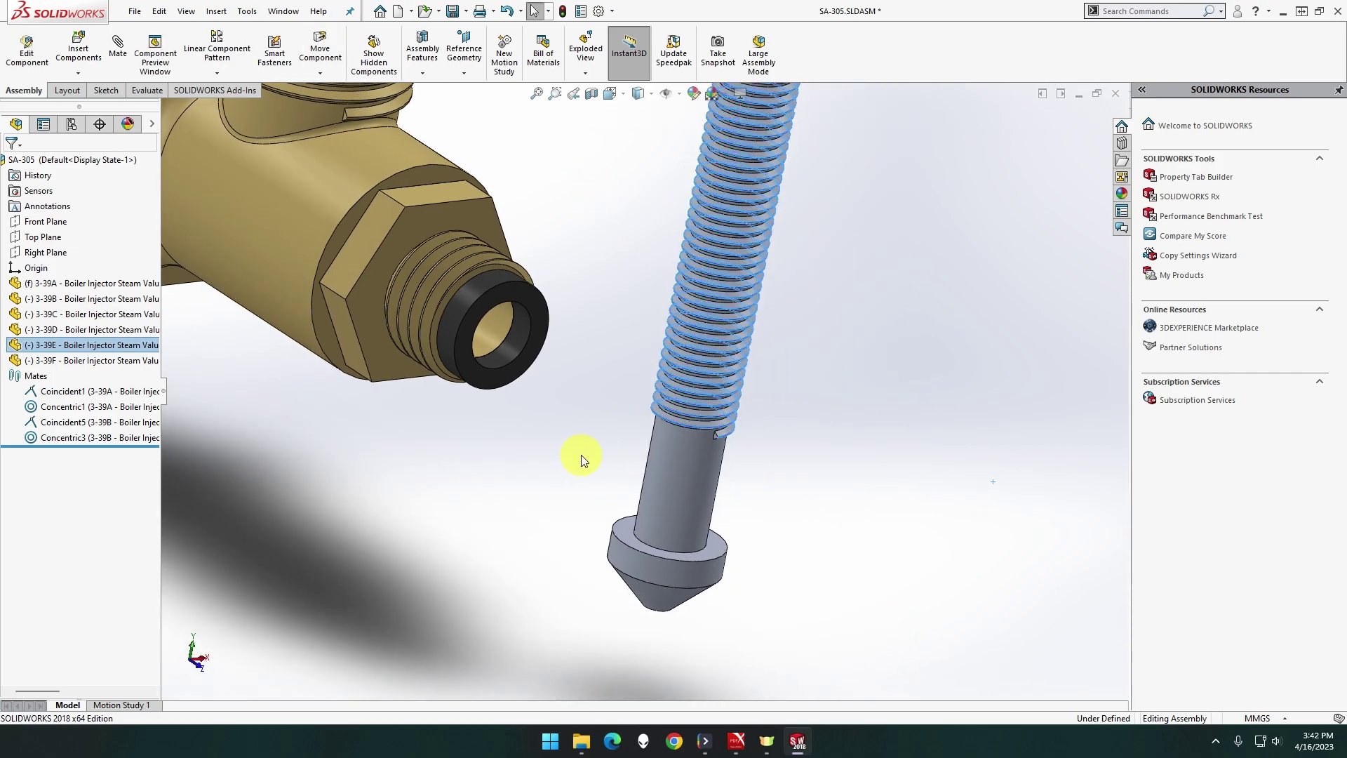
pyautogui.click(118, 55)
pyautogui.click(497, 336)
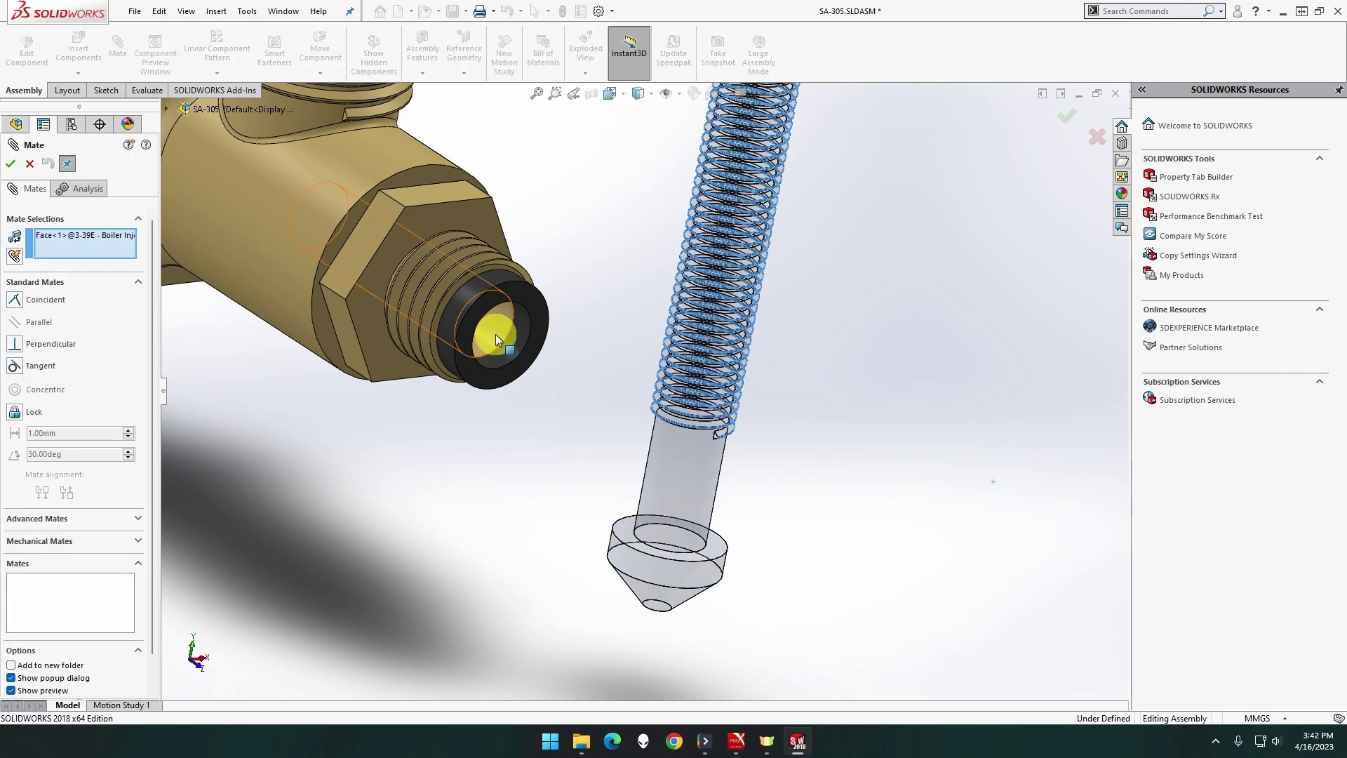
pyautogui.click(717, 476)
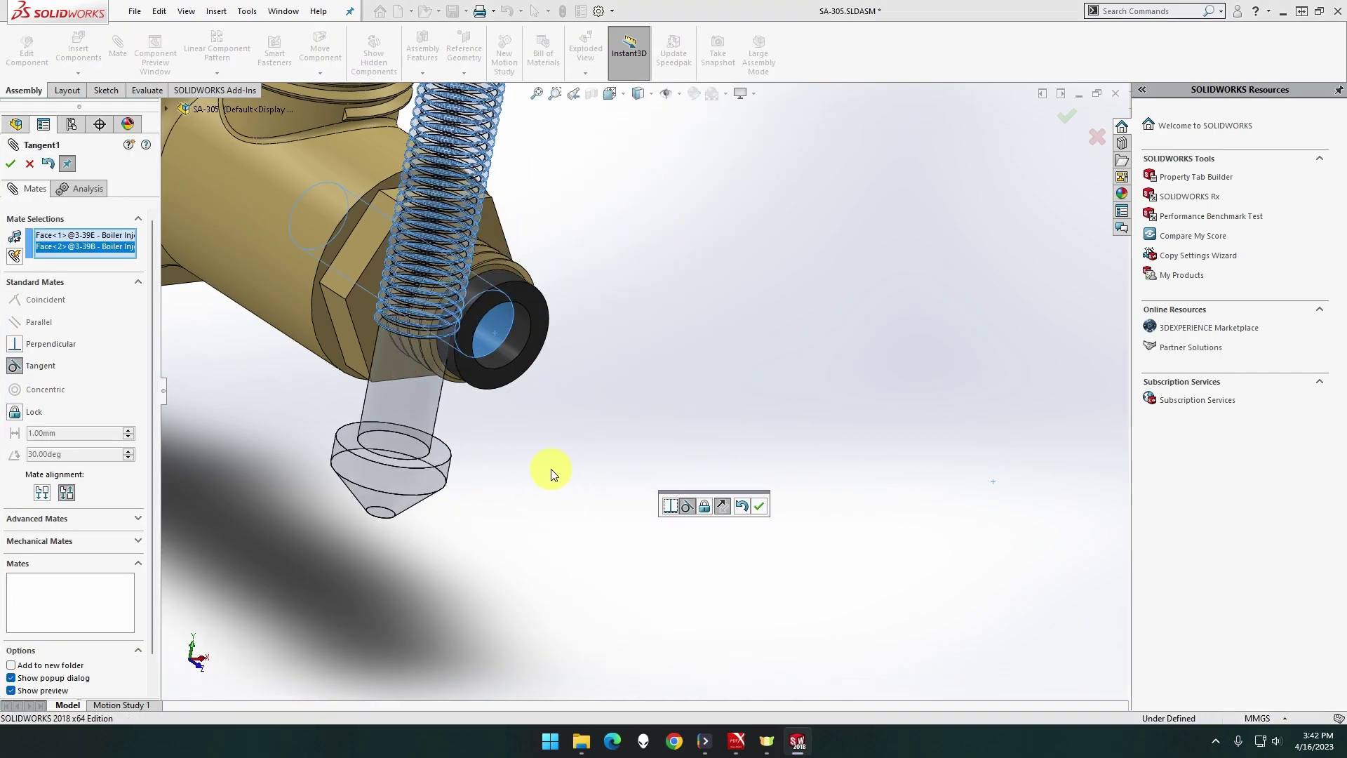
# Clear and repick the guide nut bore and spindle shaft faces, then discard the tangent mate
pyautogui.rightClick(91, 249)
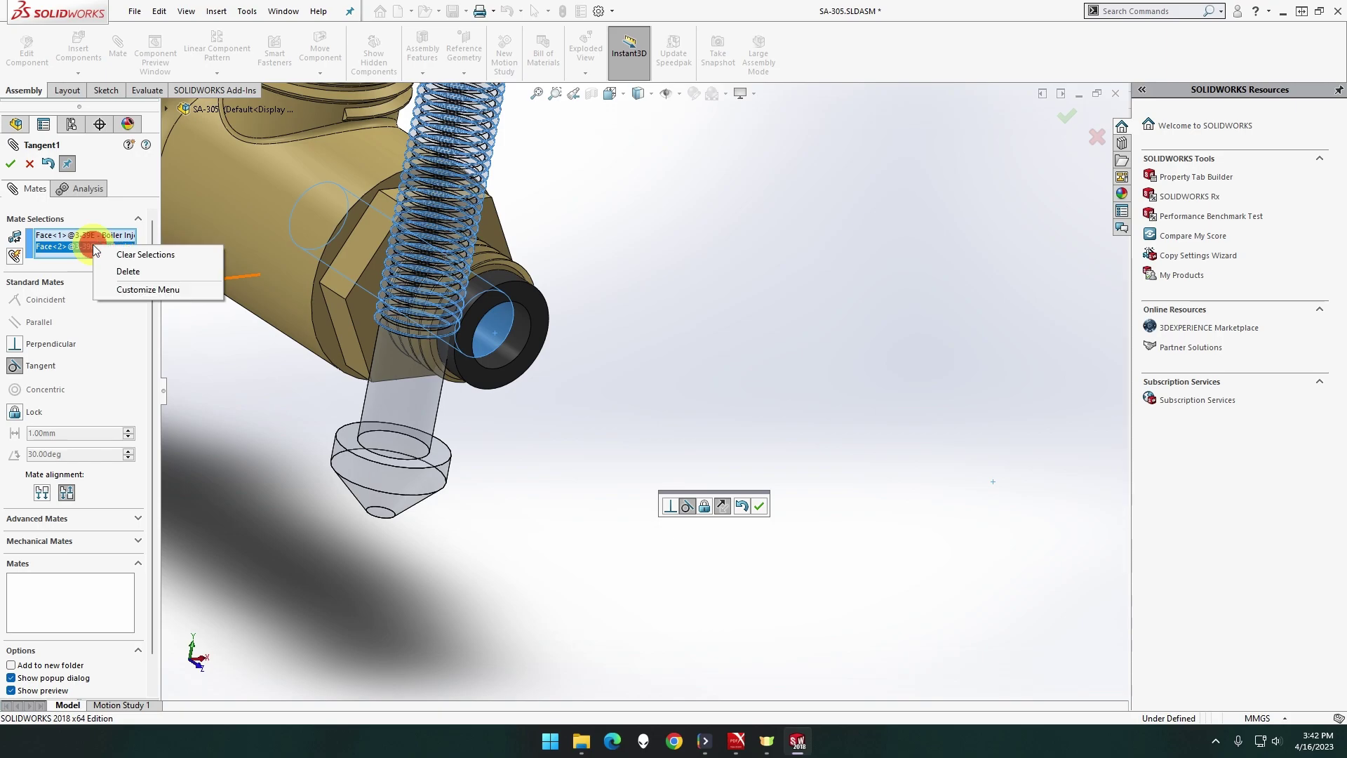
pyautogui.click(126, 253)
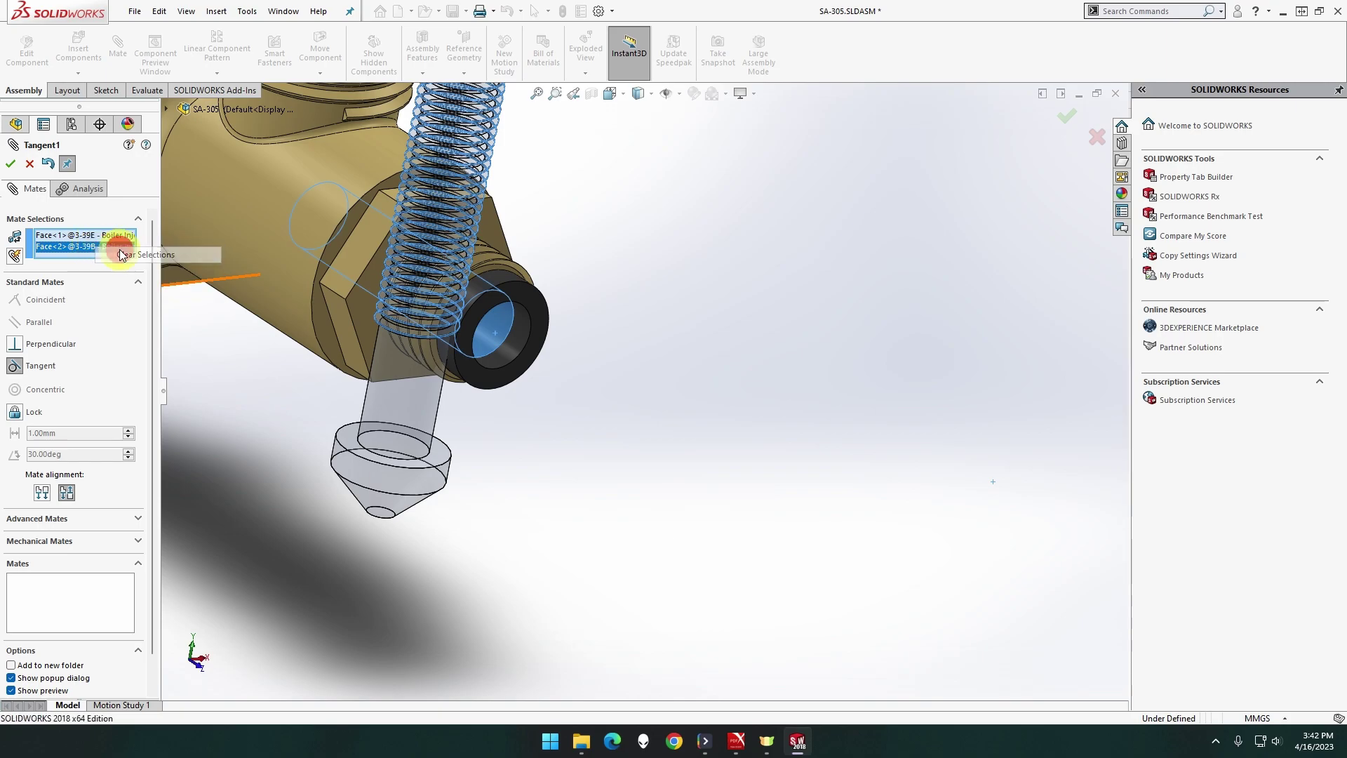
pyautogui.click(489, 331)
pyautogui.click(418, 382)
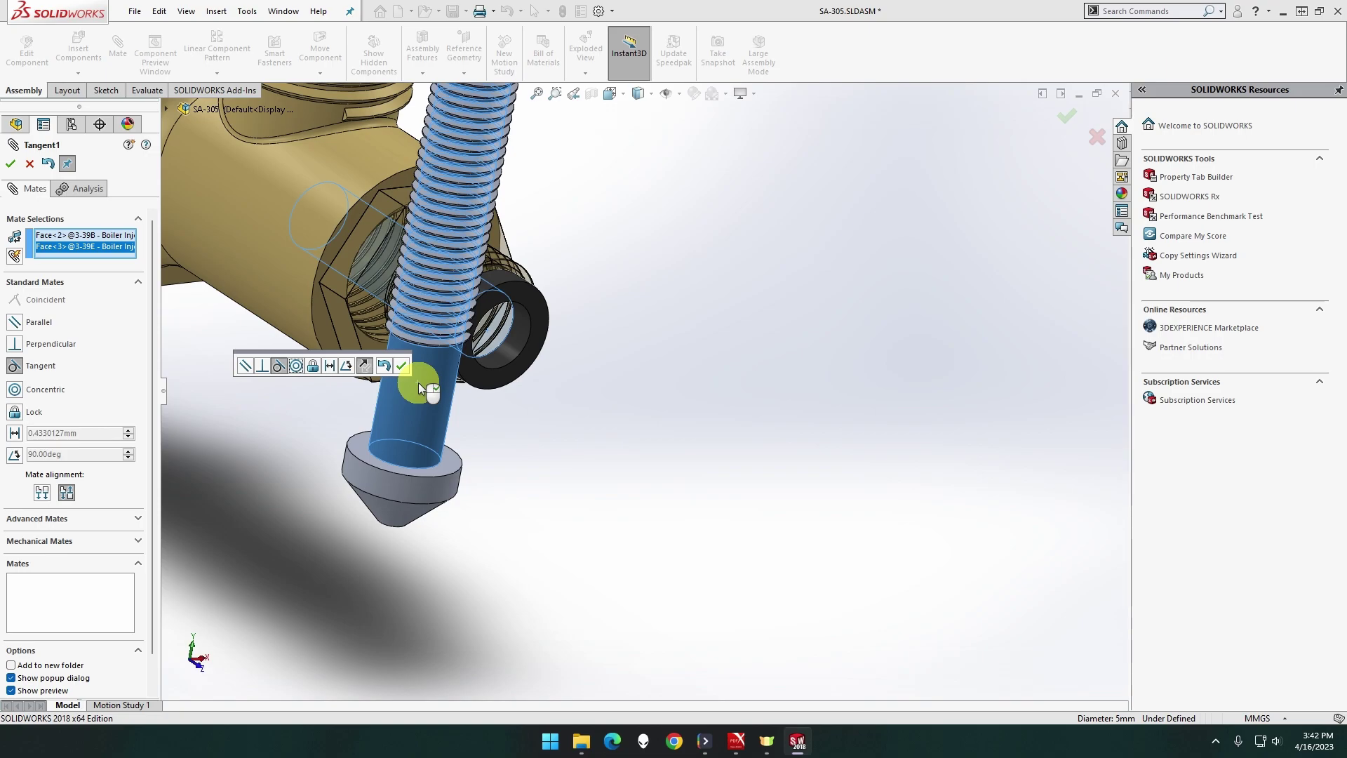
pyautogui.click(383, 367)
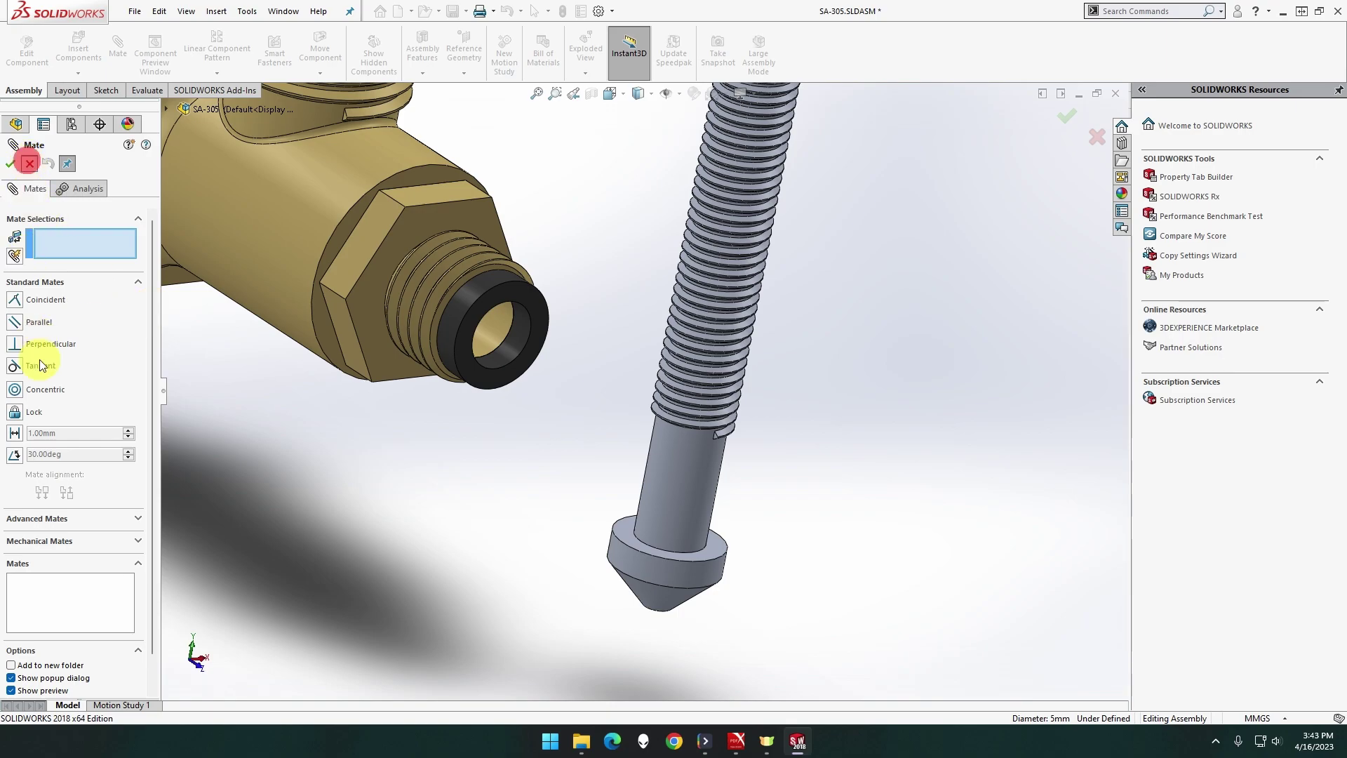
# Close the unfinished mate and inspect Concentric3 and the spindle before clearing the selection
pyautogui.click(29, 164)
pyautogui.click(62, 437)
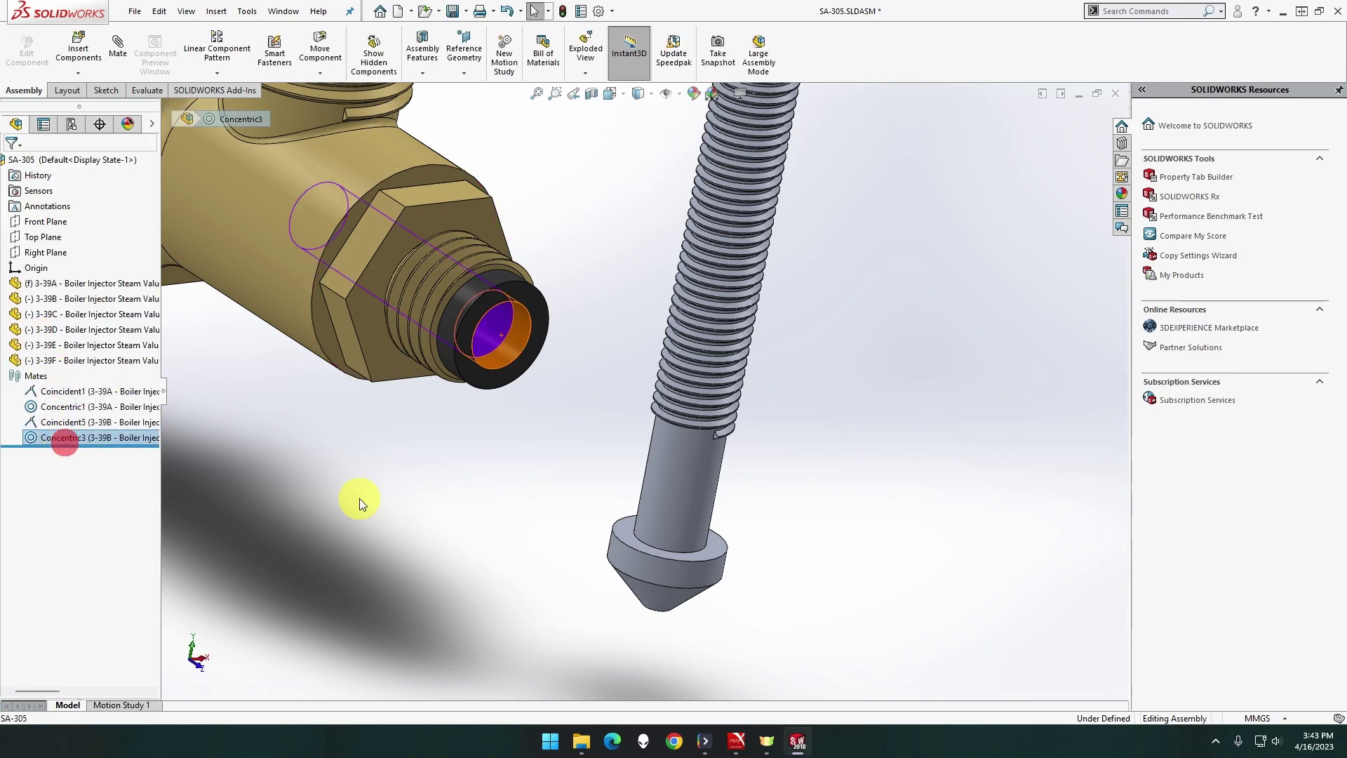
pyautogui.click(660, 506)
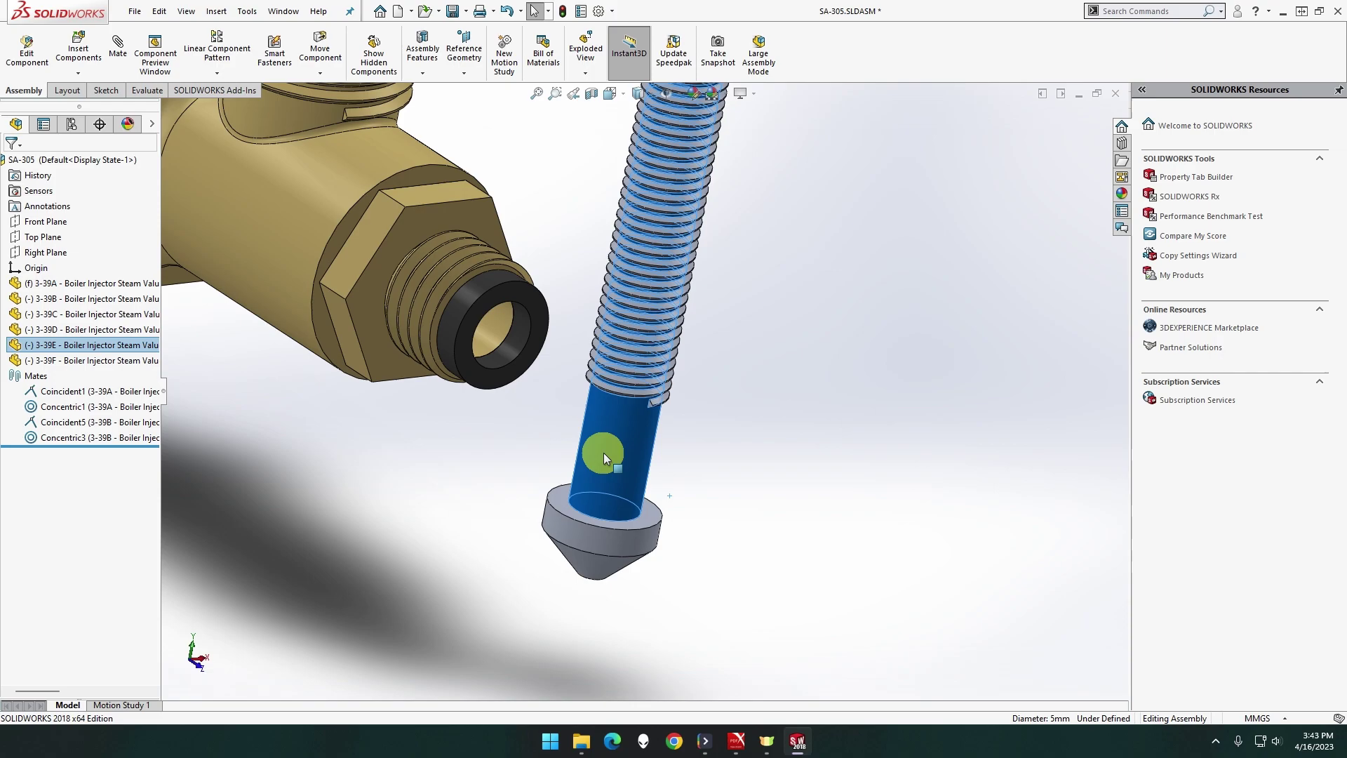
pyautogui.click(712, 445)
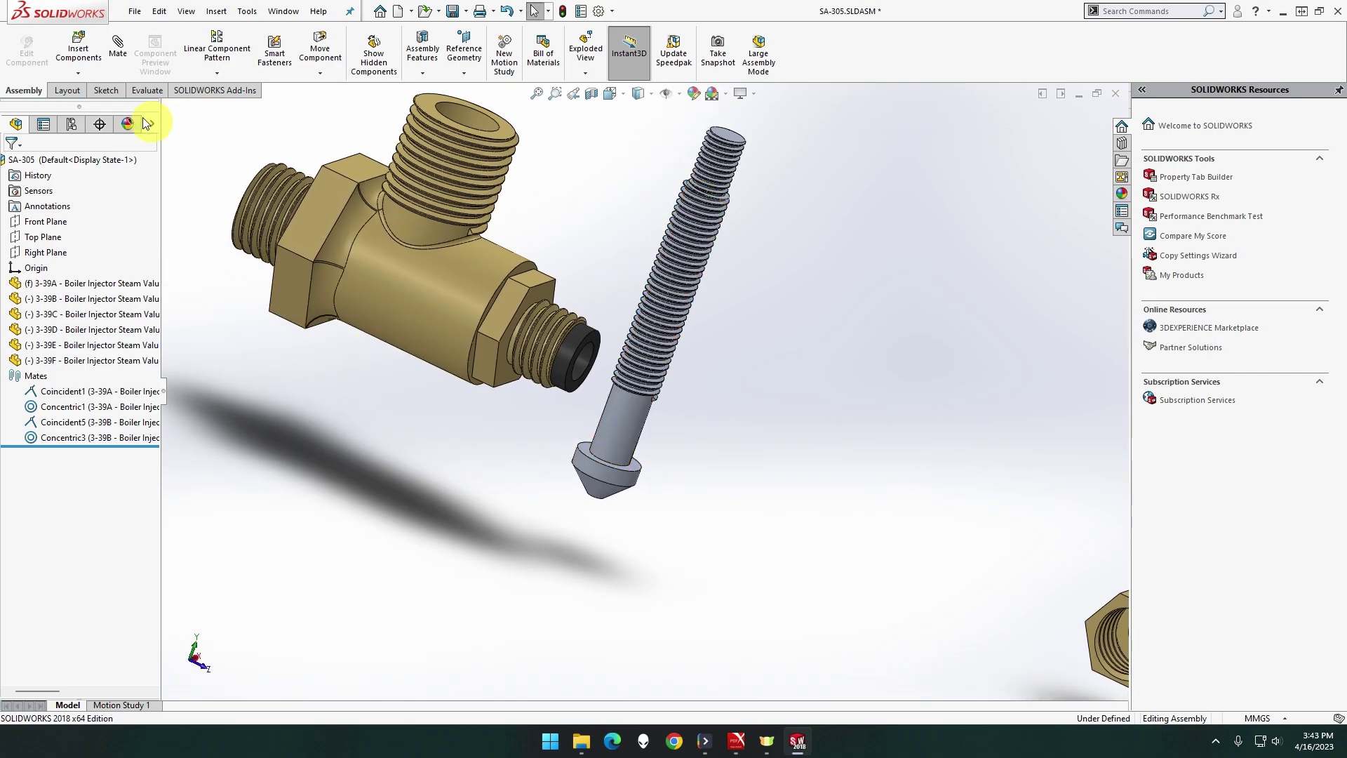
pyautogui.click(116, 44)
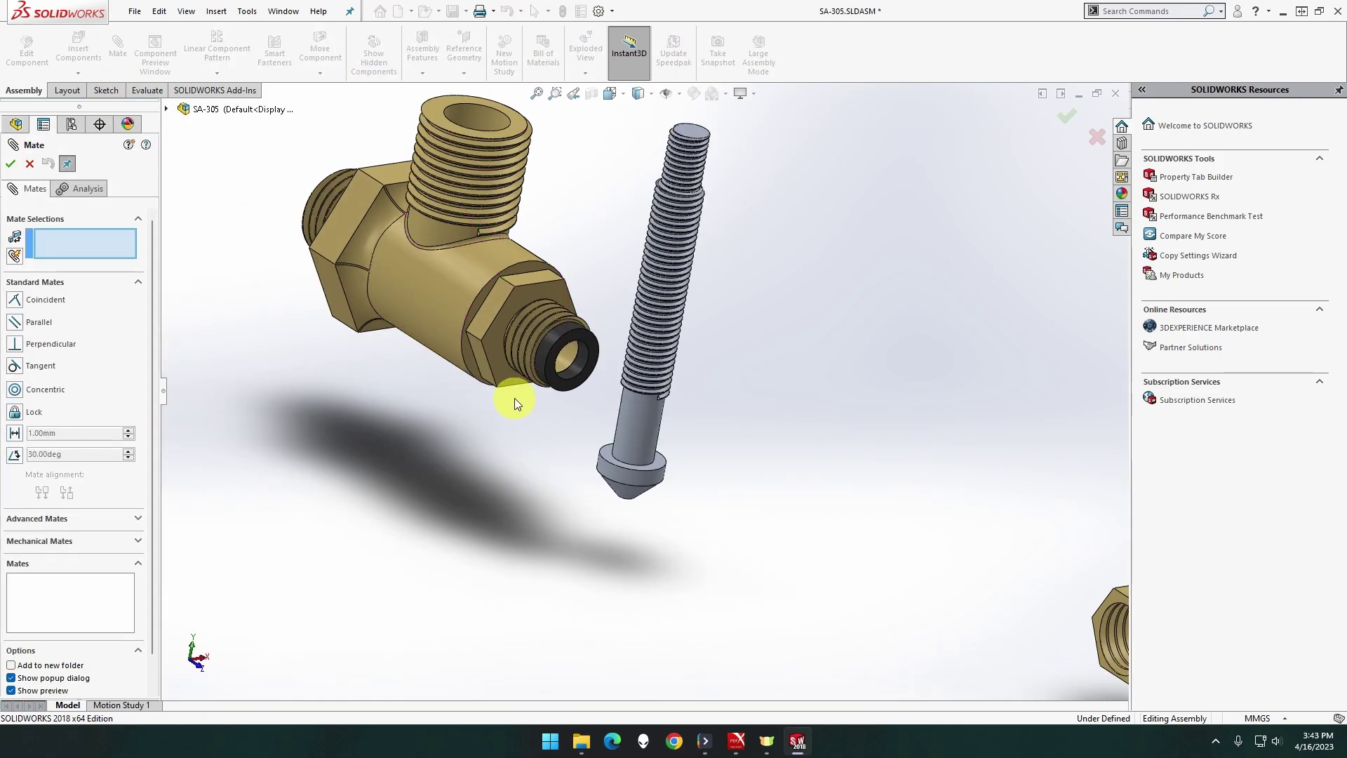
# Mate the spindle shaft concentric with the guide nut bore, flipped, and slide it along the axis
pyautogui.click(561, 359)
pyautogui.click(635, 414)
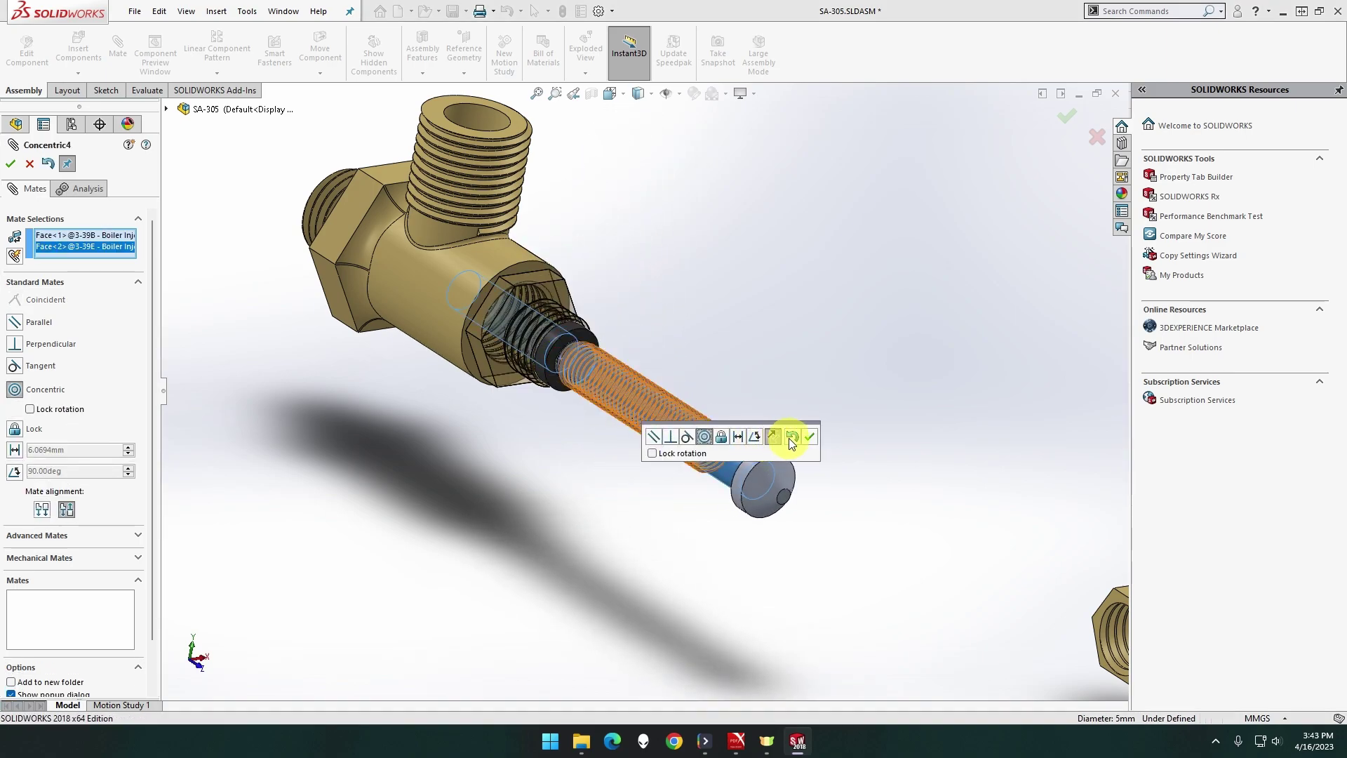
pyautogui.click(778, 436)
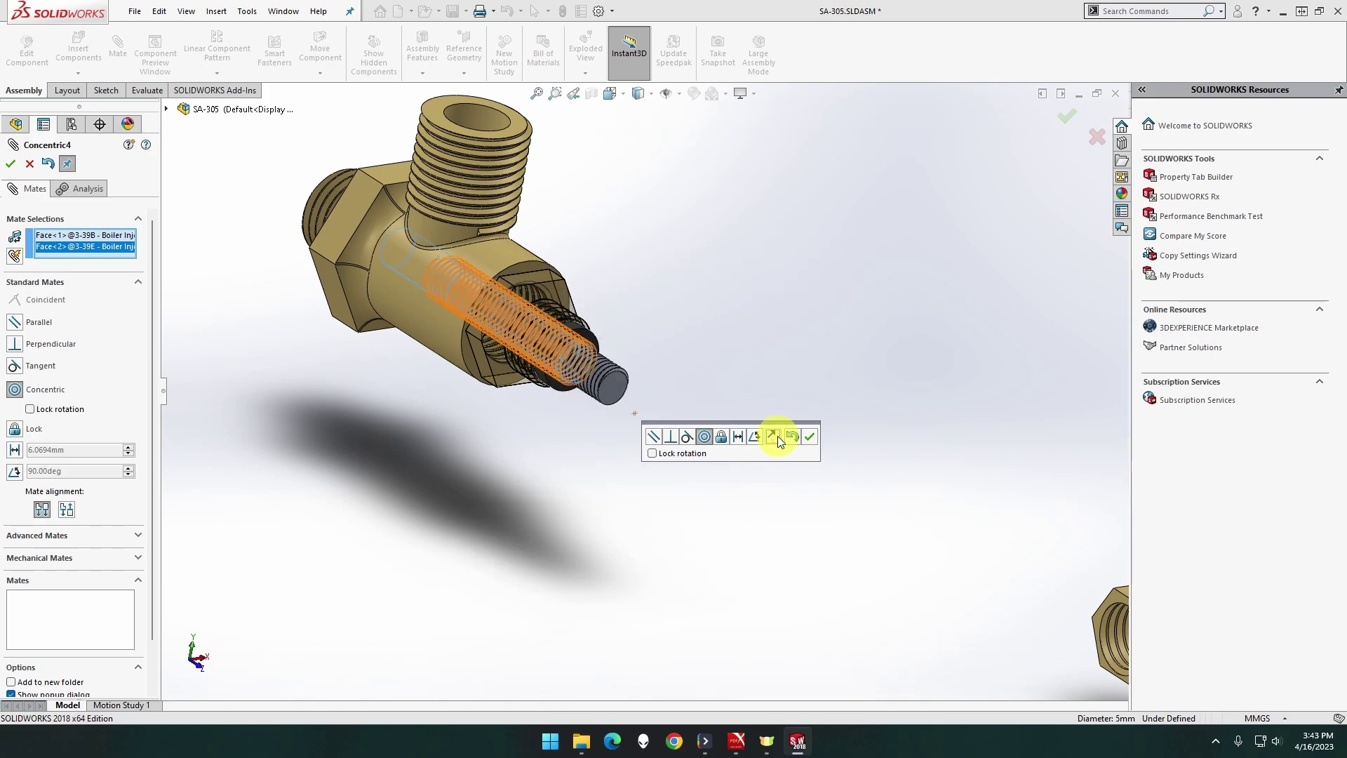
pyautogui.click(811, 435)
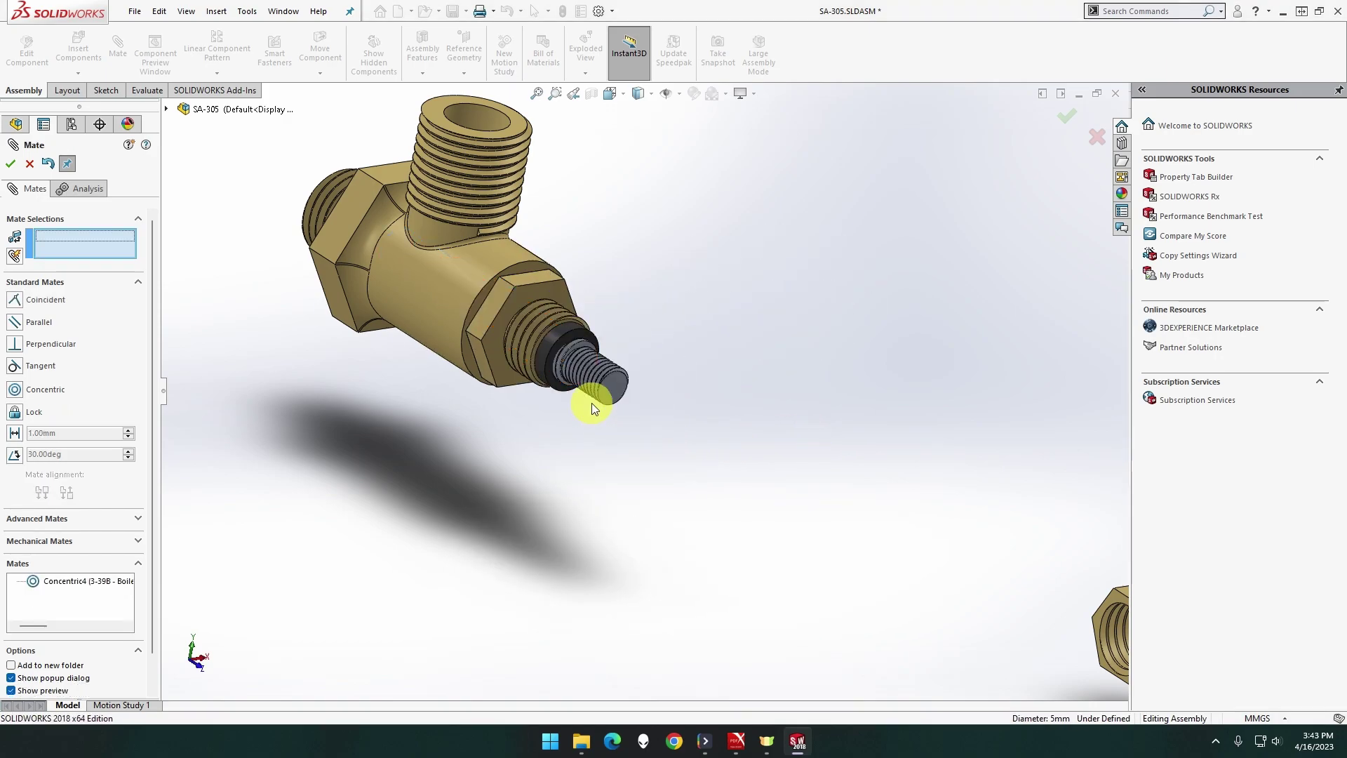
pyautogui.moveTo(613, 390); pyautogui.dragTo(635, 411)
pyautogui.scroll(2, 797, 499)
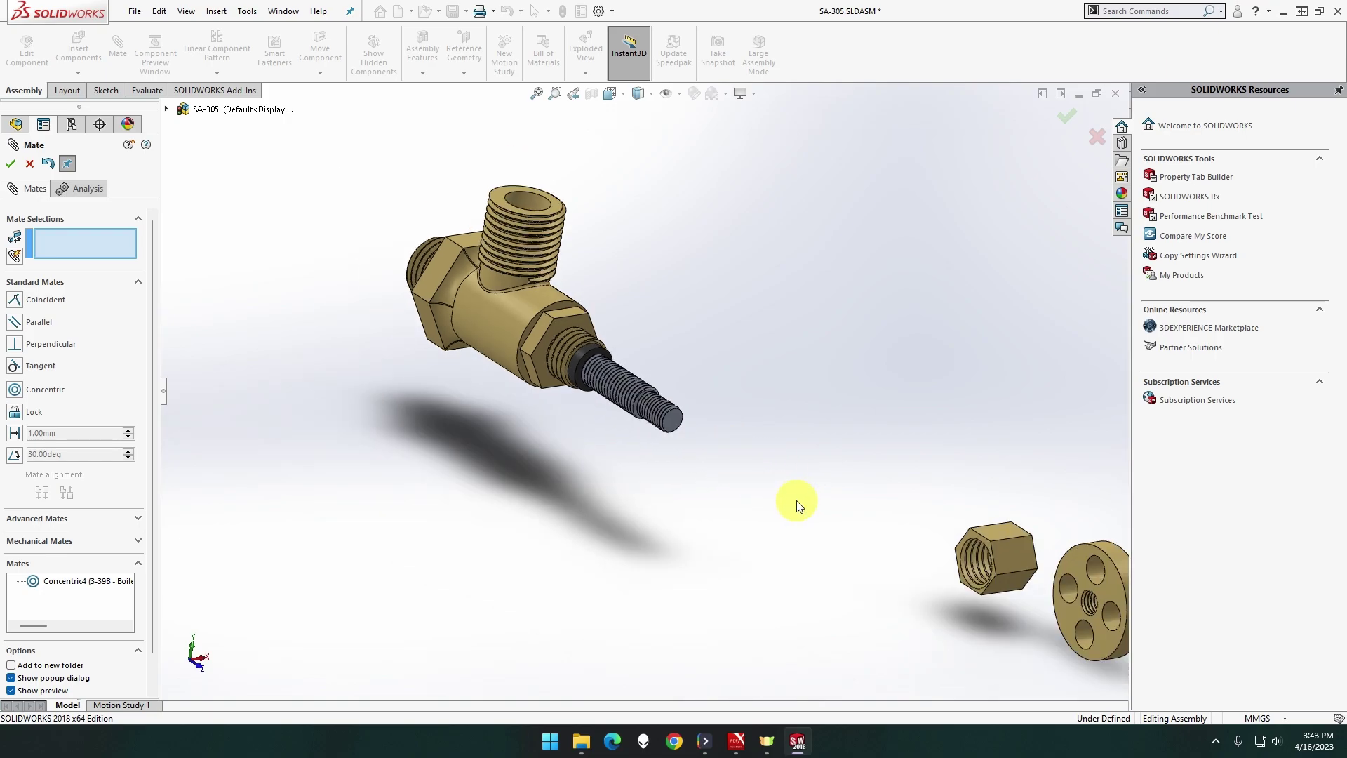
pyautogui.moveTo(786, 495); pyautogui.dragTo(832, 513, button='middle')
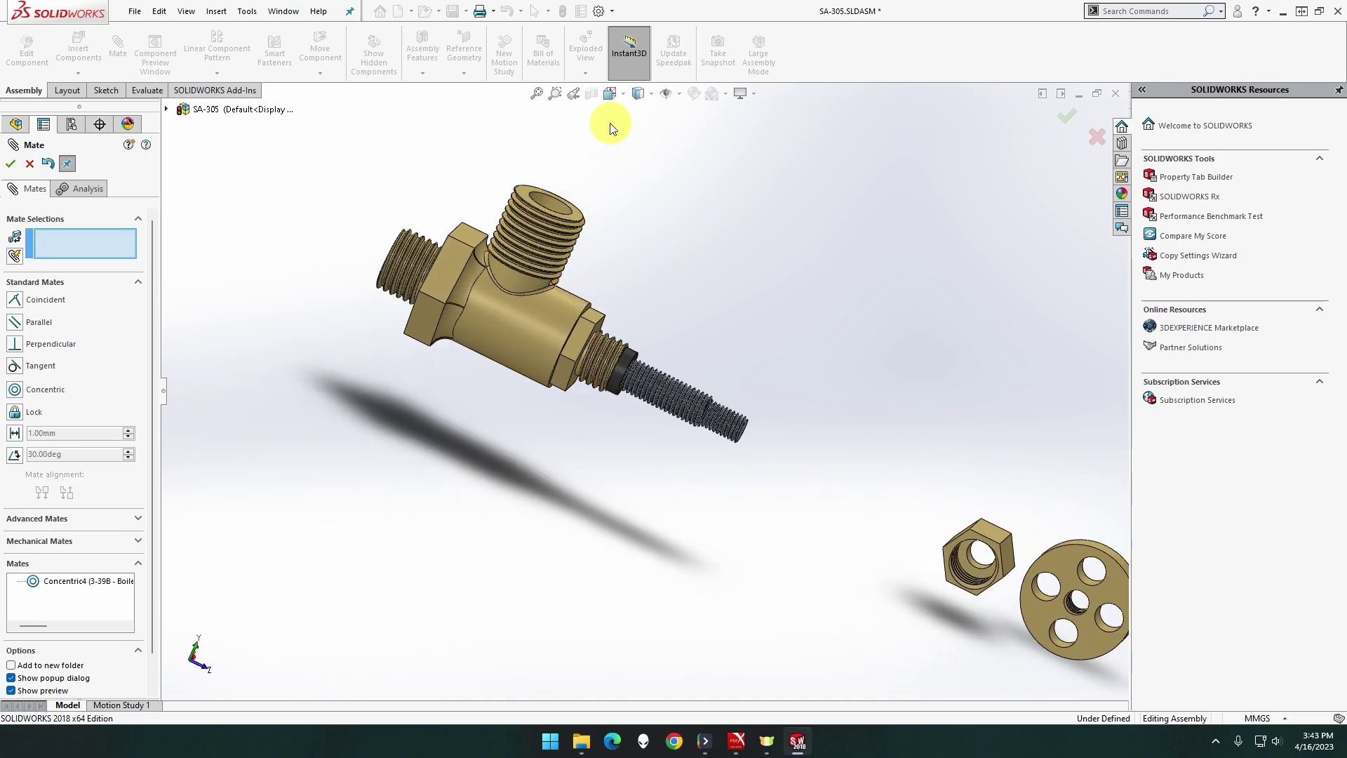
pyautogui.click(650, 95)
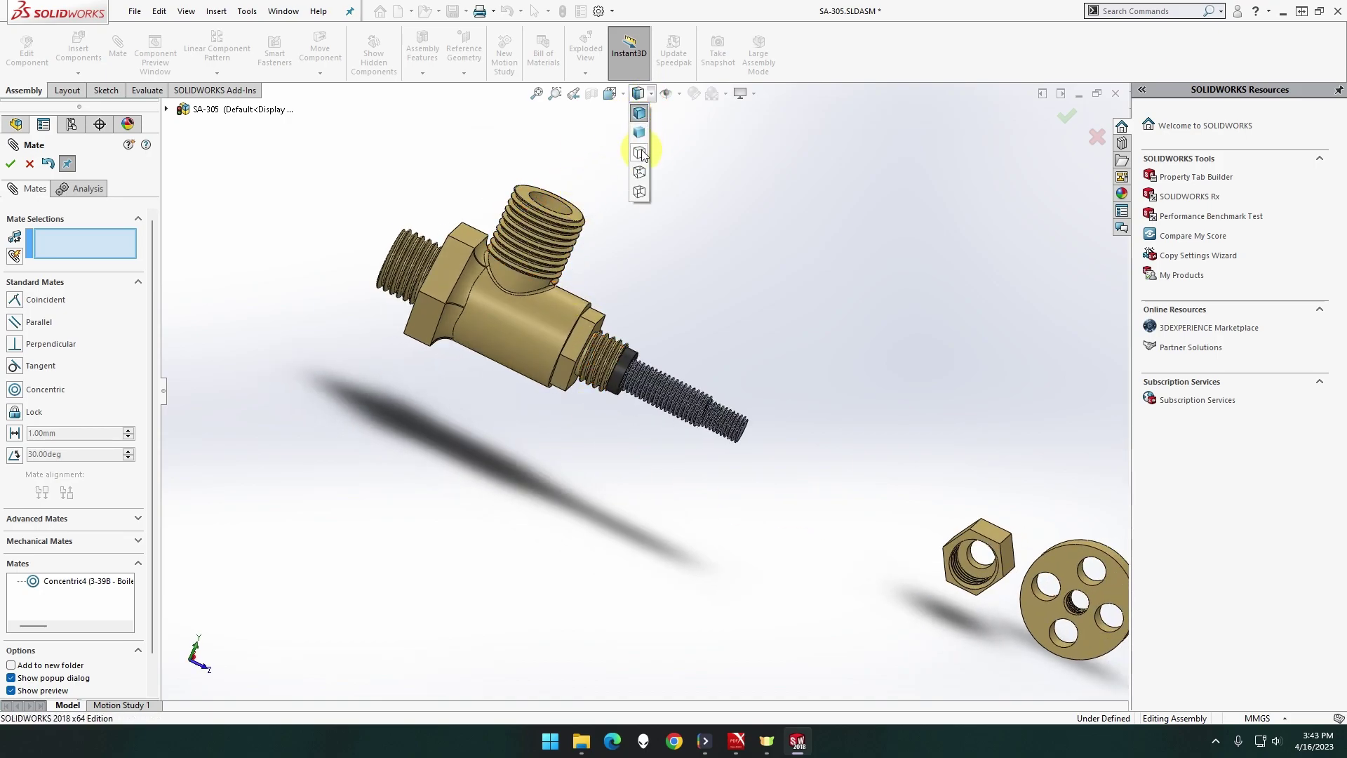
pyautogui.click(638, 170)
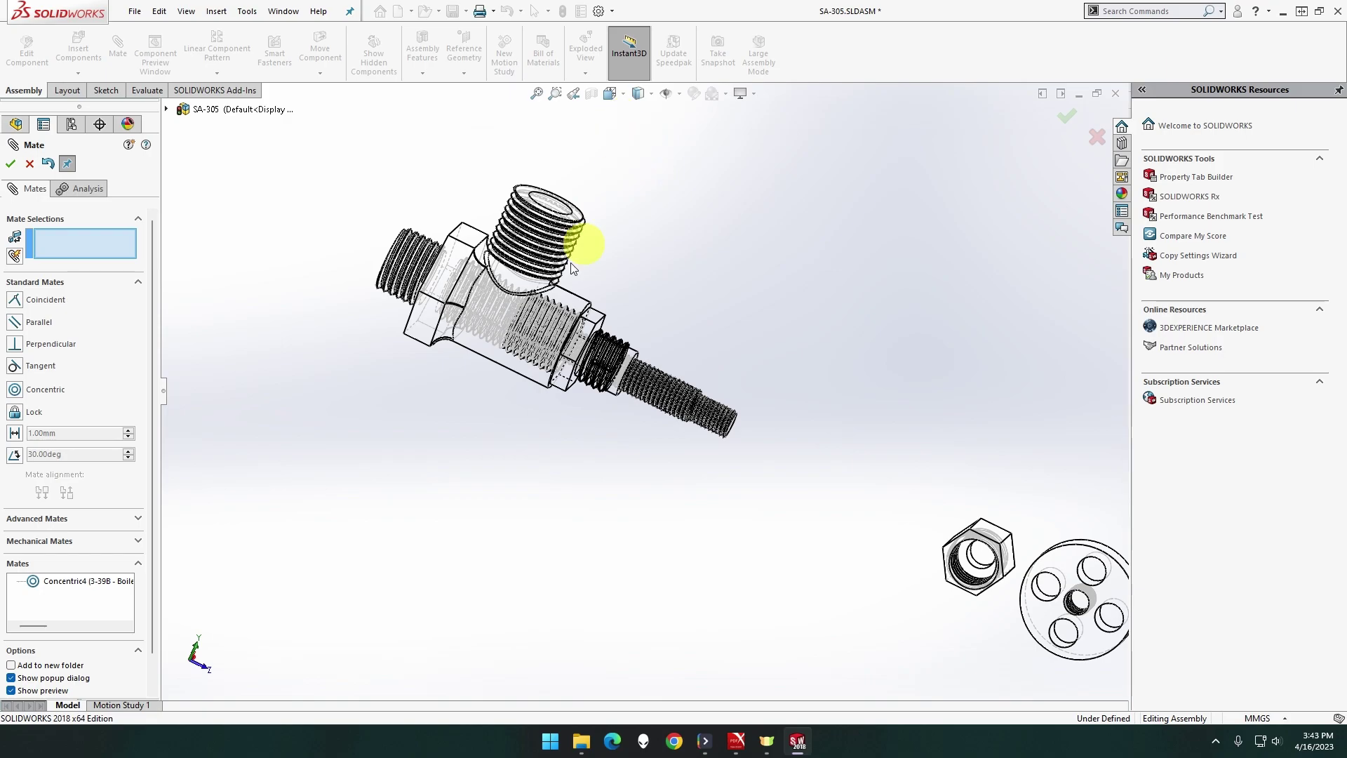
pyautogui.click(638, 92)
pyautogui.click(638, 127)
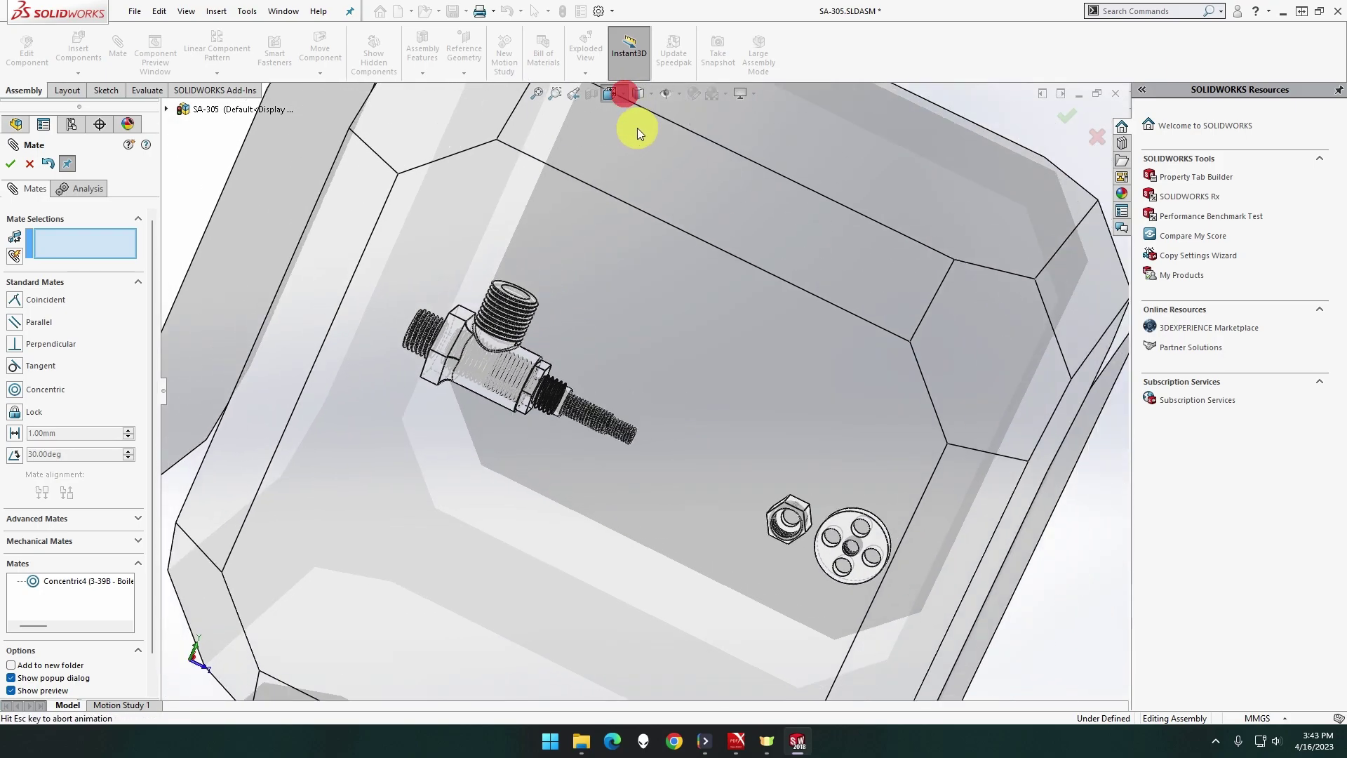
pyautogui.click(651, 94)
pyautogui.click(649, 102)
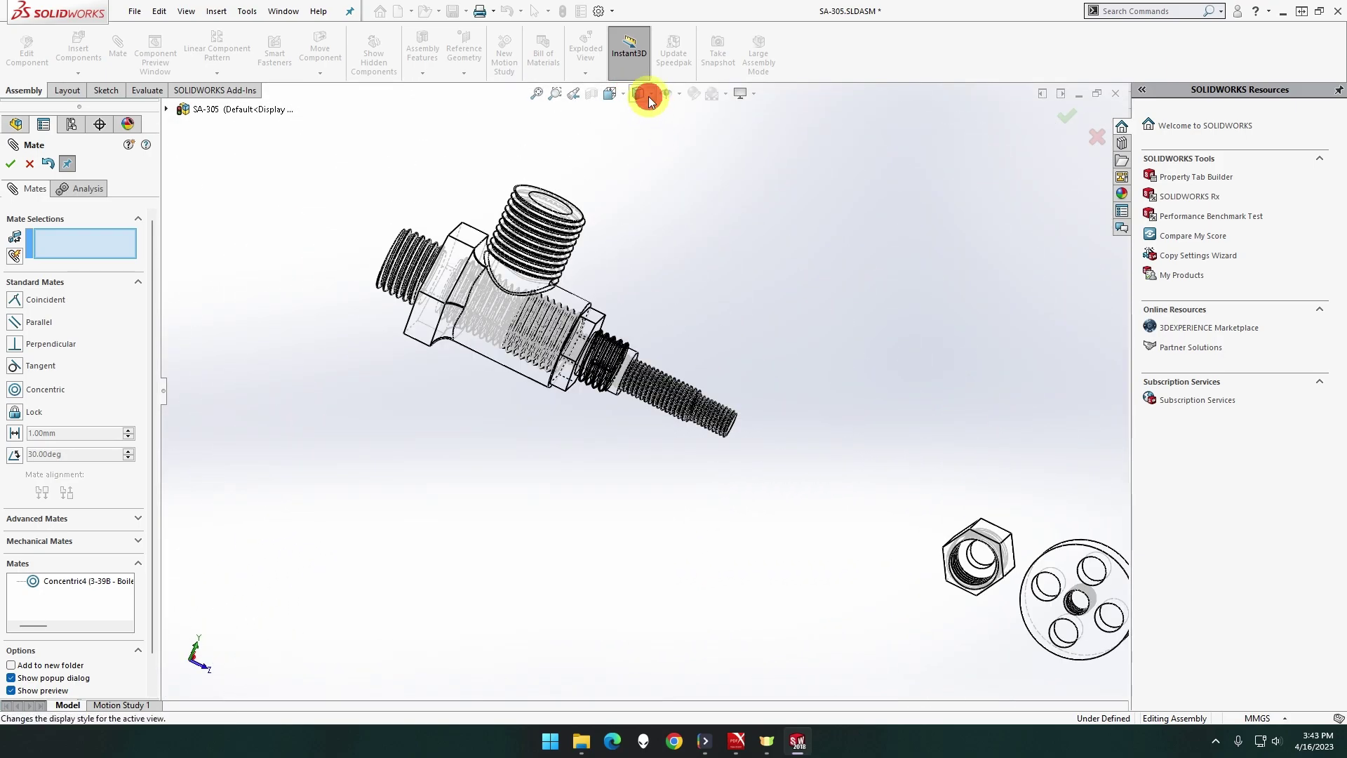
pyautogui.click(650, 94)
pyautogui.click(641, 117)
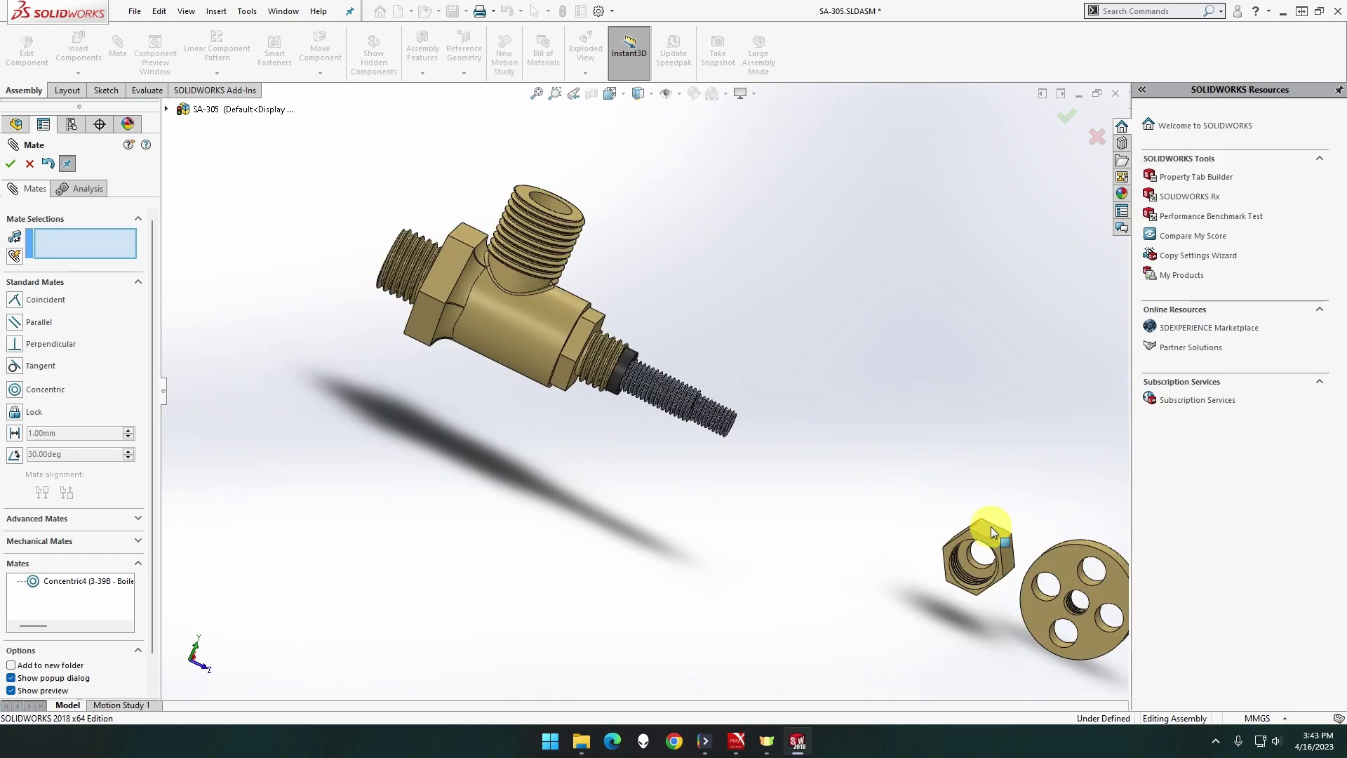
# Move the hex nut and hand wheel beside the spindle's thread and close the mate editor
pyautogui.moveTo(991, 526); pyautogui.dragTo(745, 331)
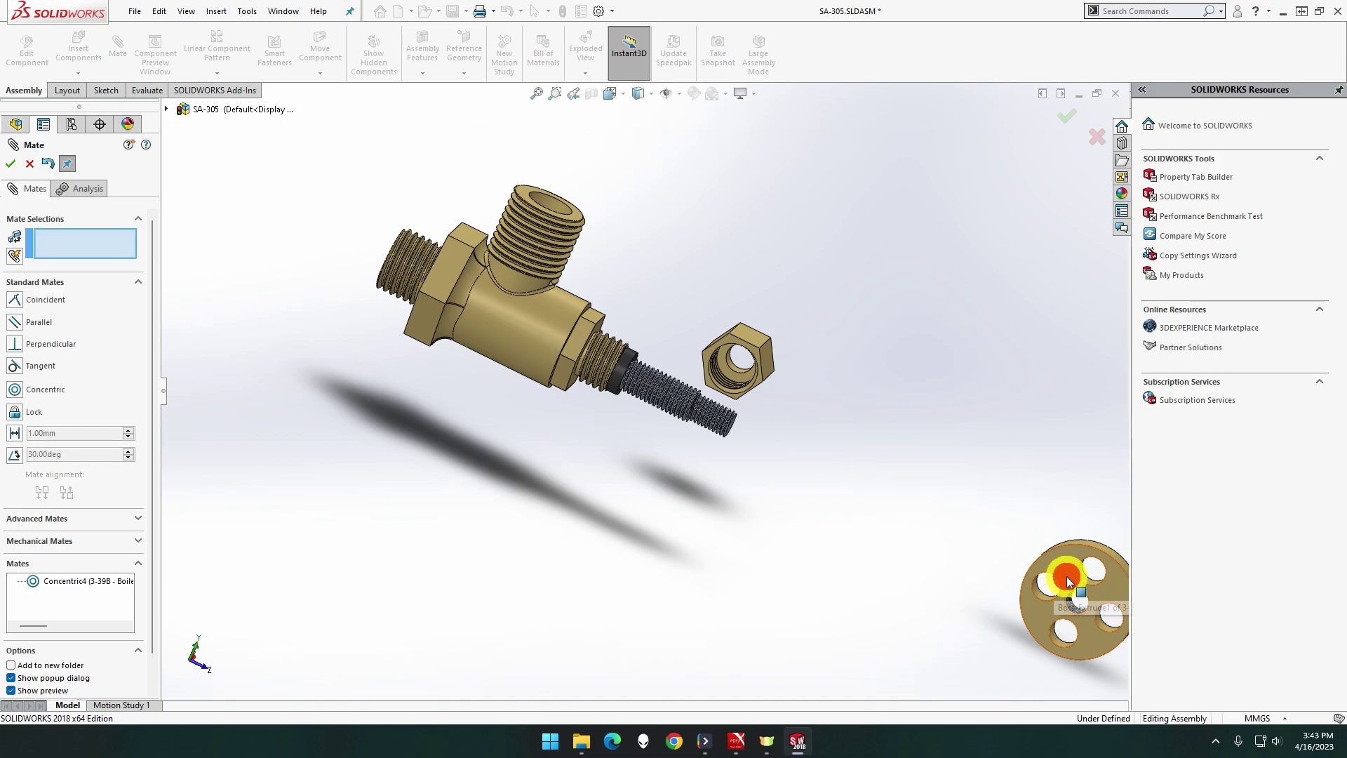
pyautogui.moveTo(1067, 572); pyautogui.dragTo(776, 431)
pyautogui.scroll(-2, 781, 429)
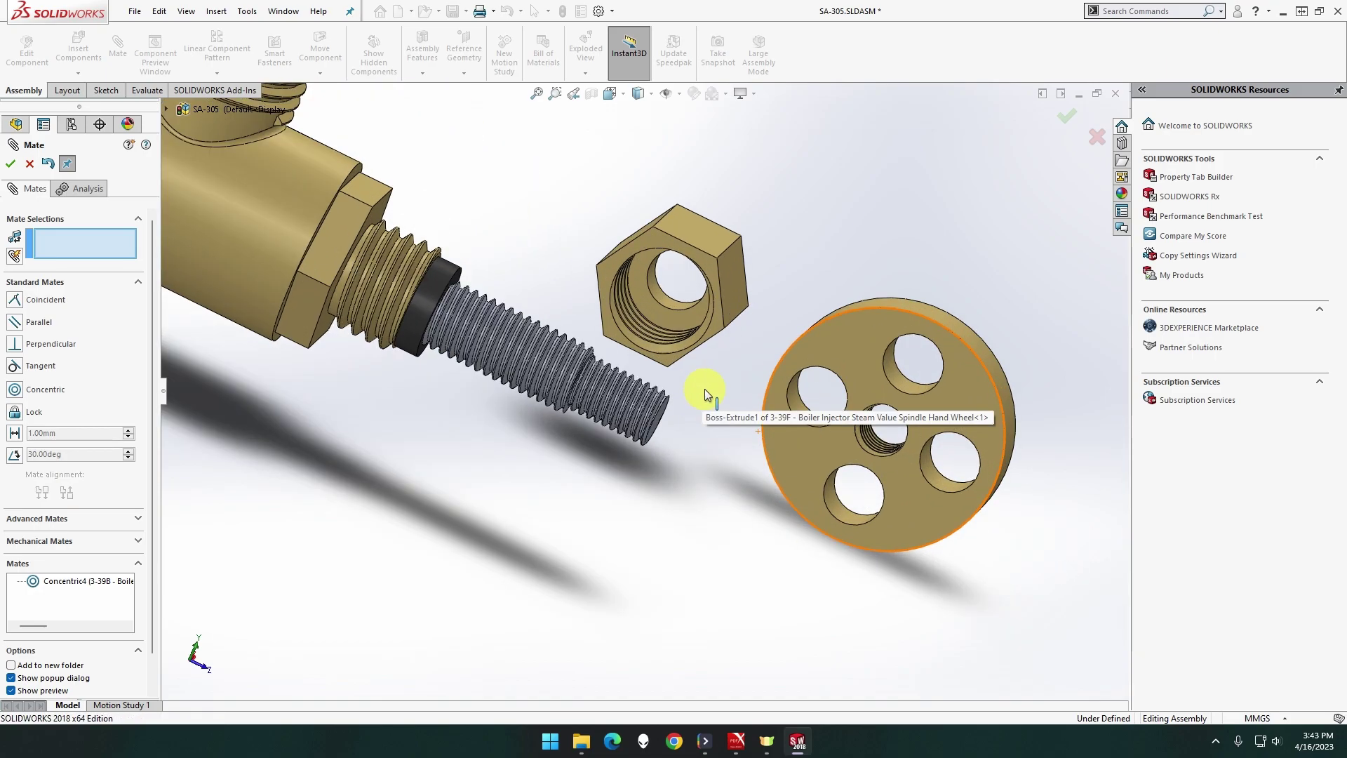
pyautogui.scroll(-2, 704, 389)
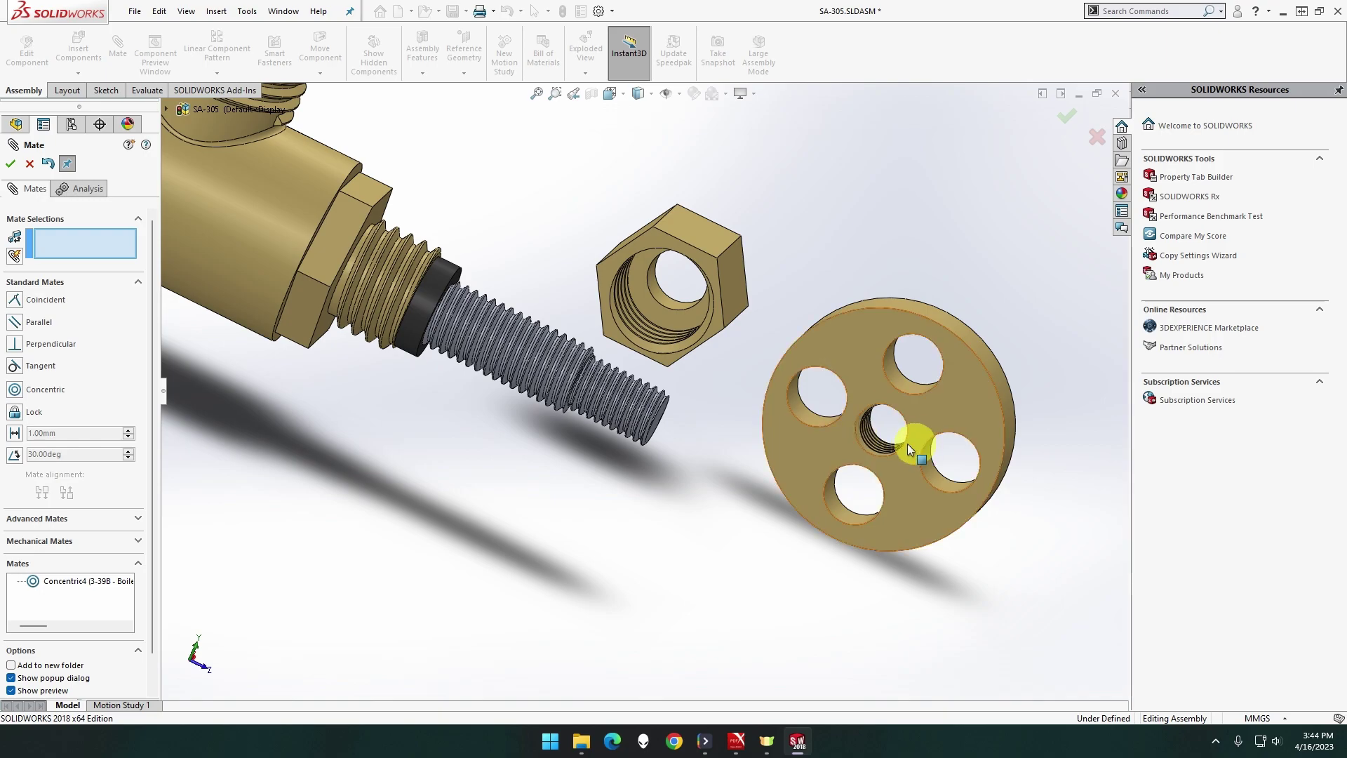
pyautogui.scroll(-2, 630, 399)
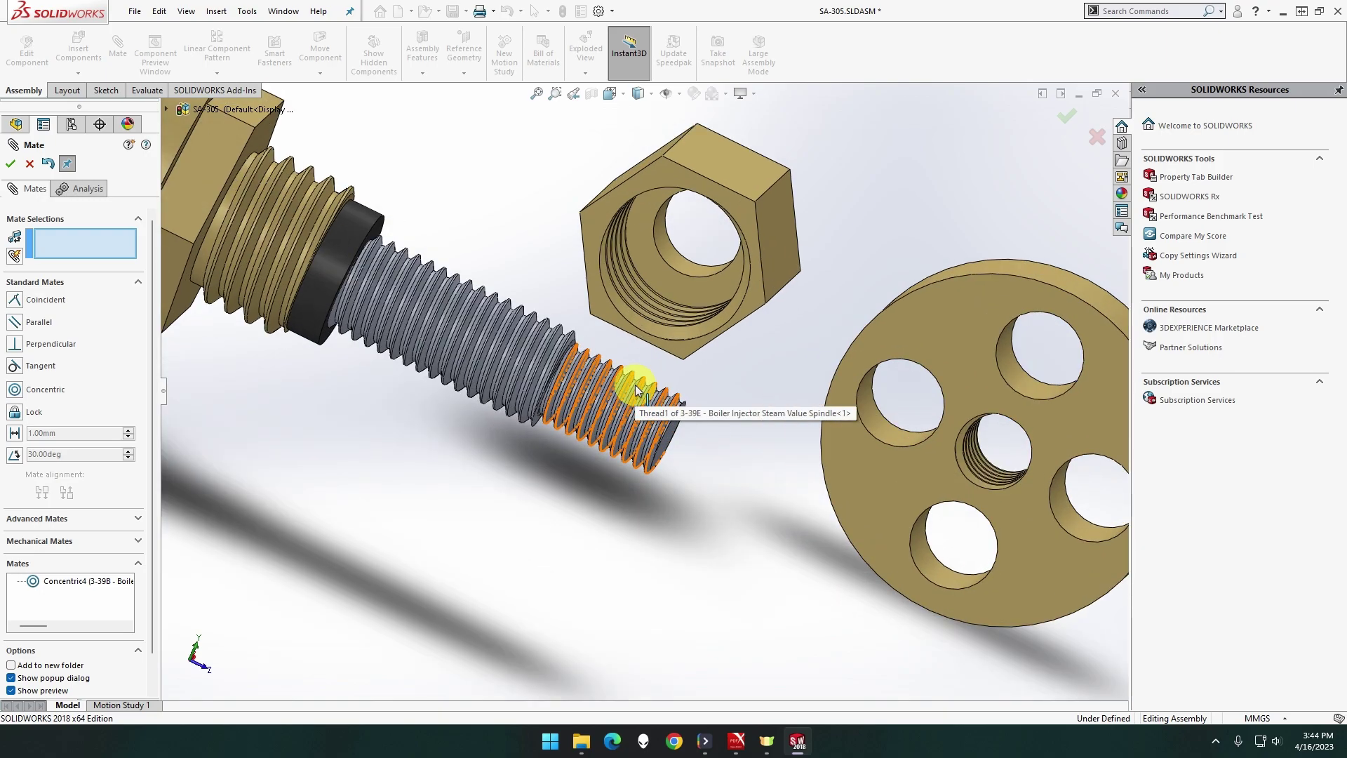
pyautogui.scroll(-2, 533, 273)
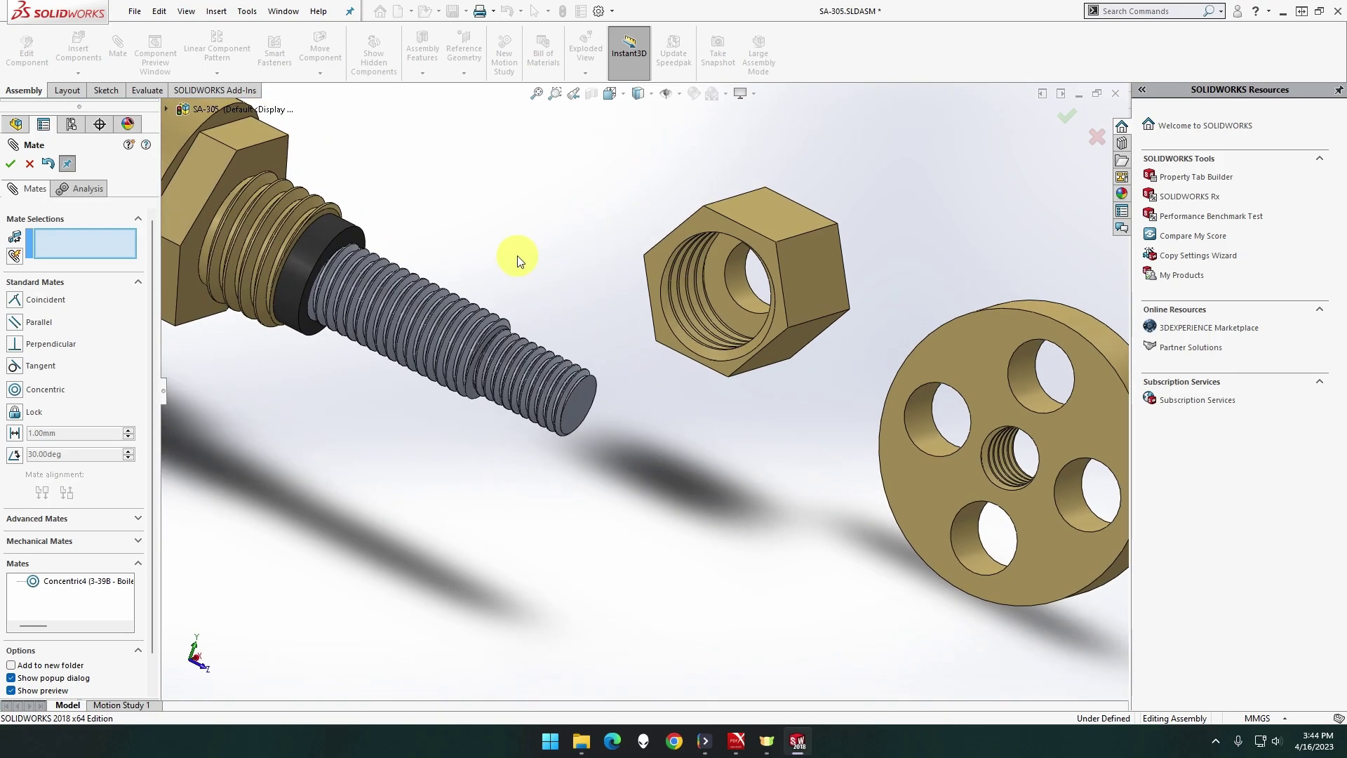
pyautogui.click(17, 164)
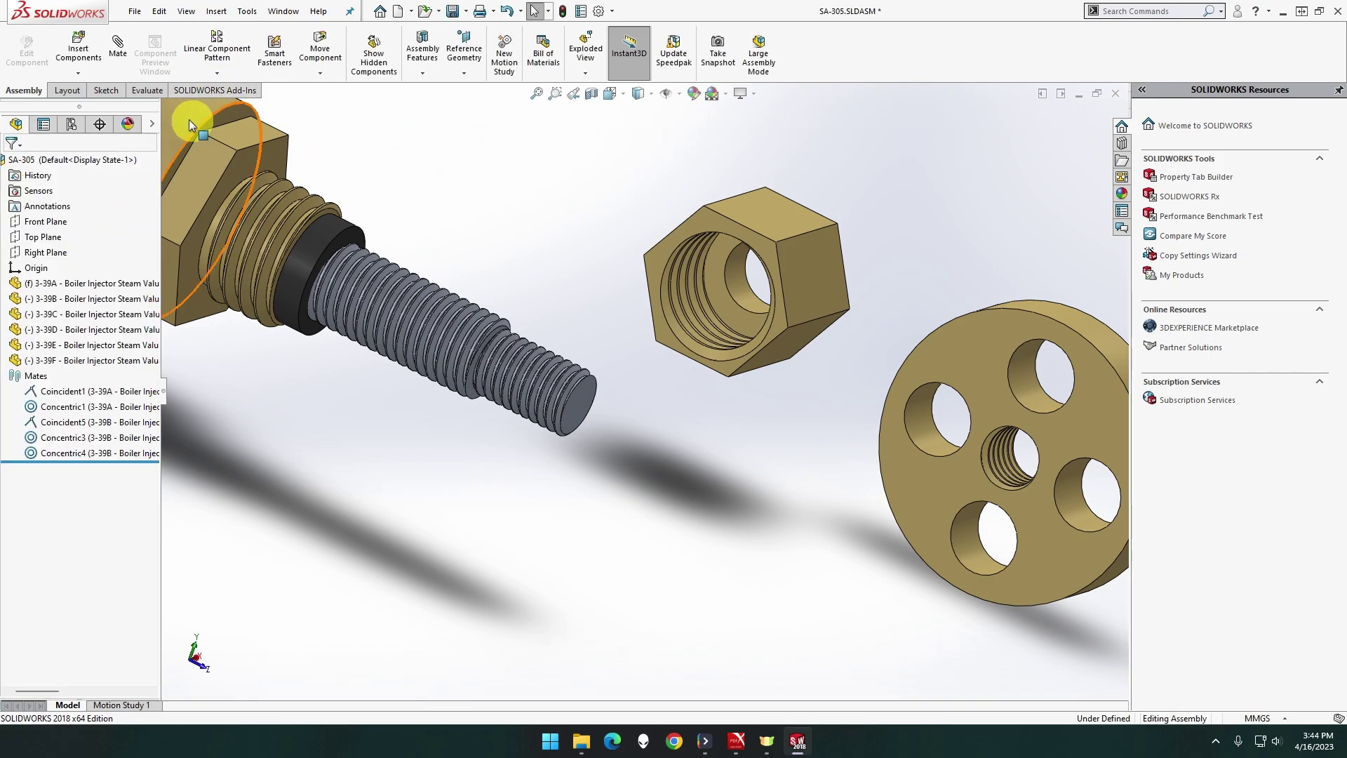
# Add a Coincident mate between the nut's flat face and the guide nut face
pyautogui.click(119, 53)
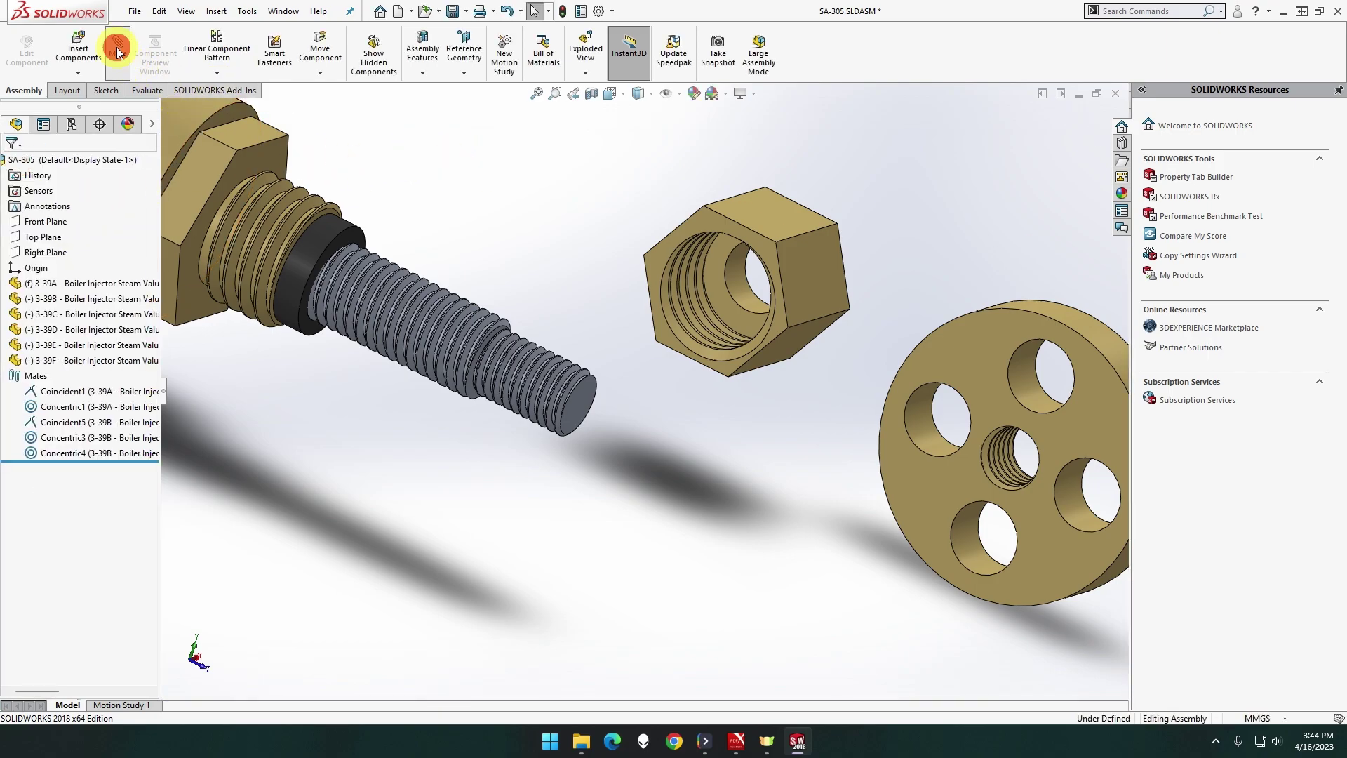
pyautogui.click(663, 256)
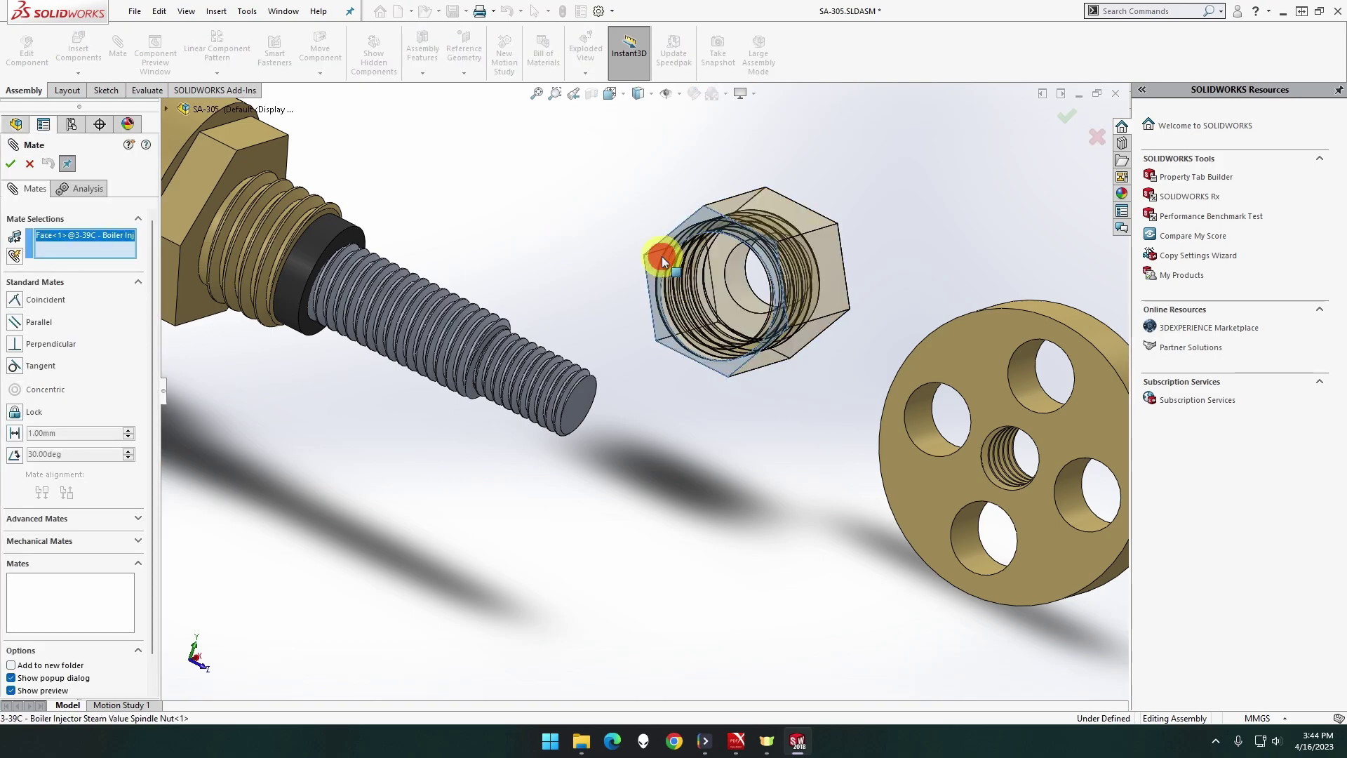
pyautogui.click(245, 164)
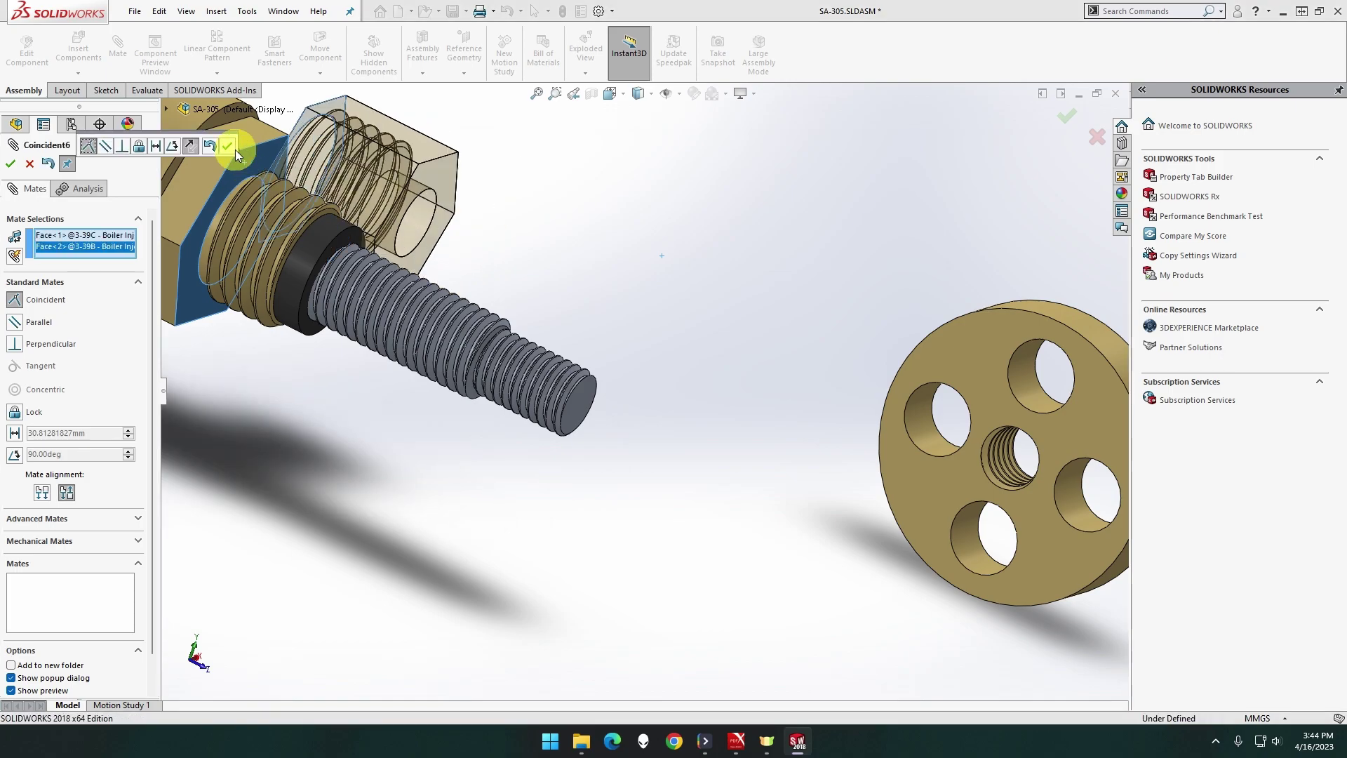
pyautogui.click(227, 146)
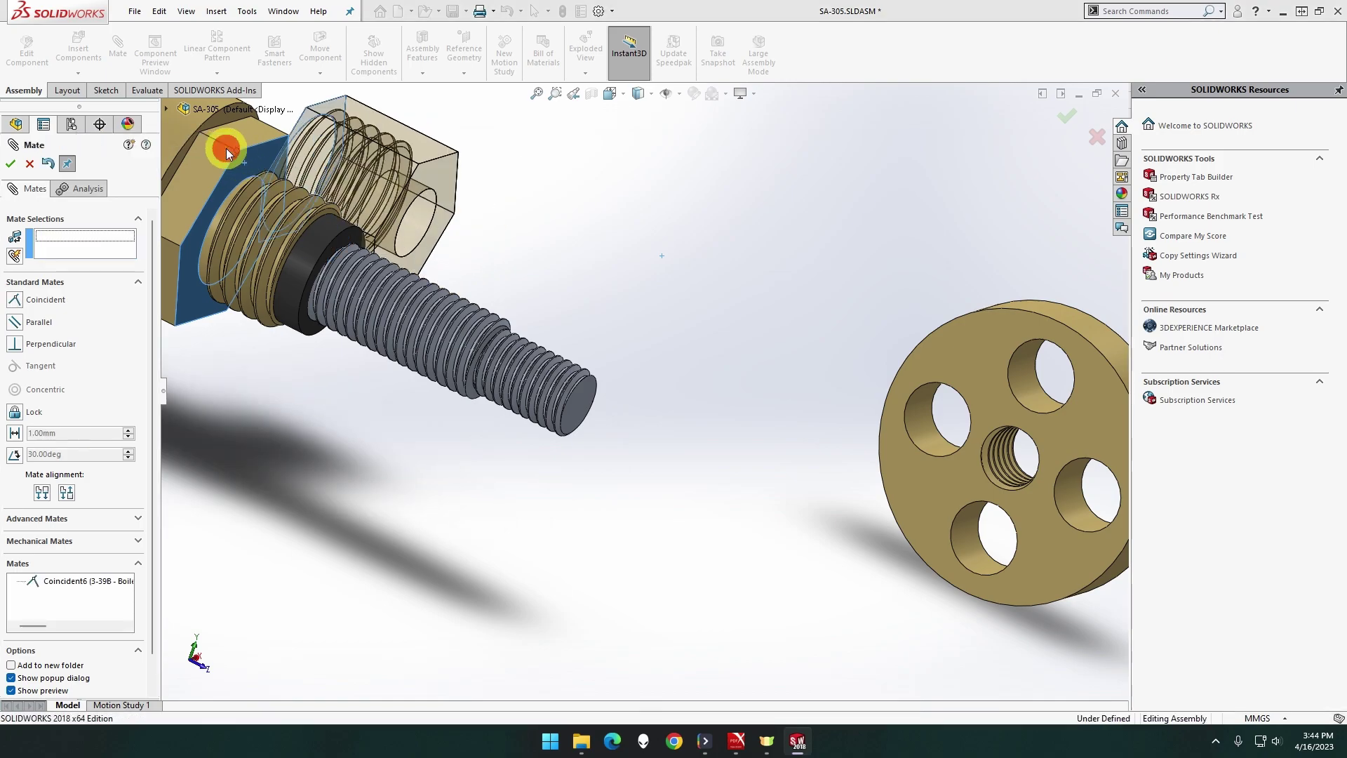
# Add a Concentric mate centring the nut's hole on the round spindle face
pyautogui.click(418, 224)
pyautogui.click(319, 235)
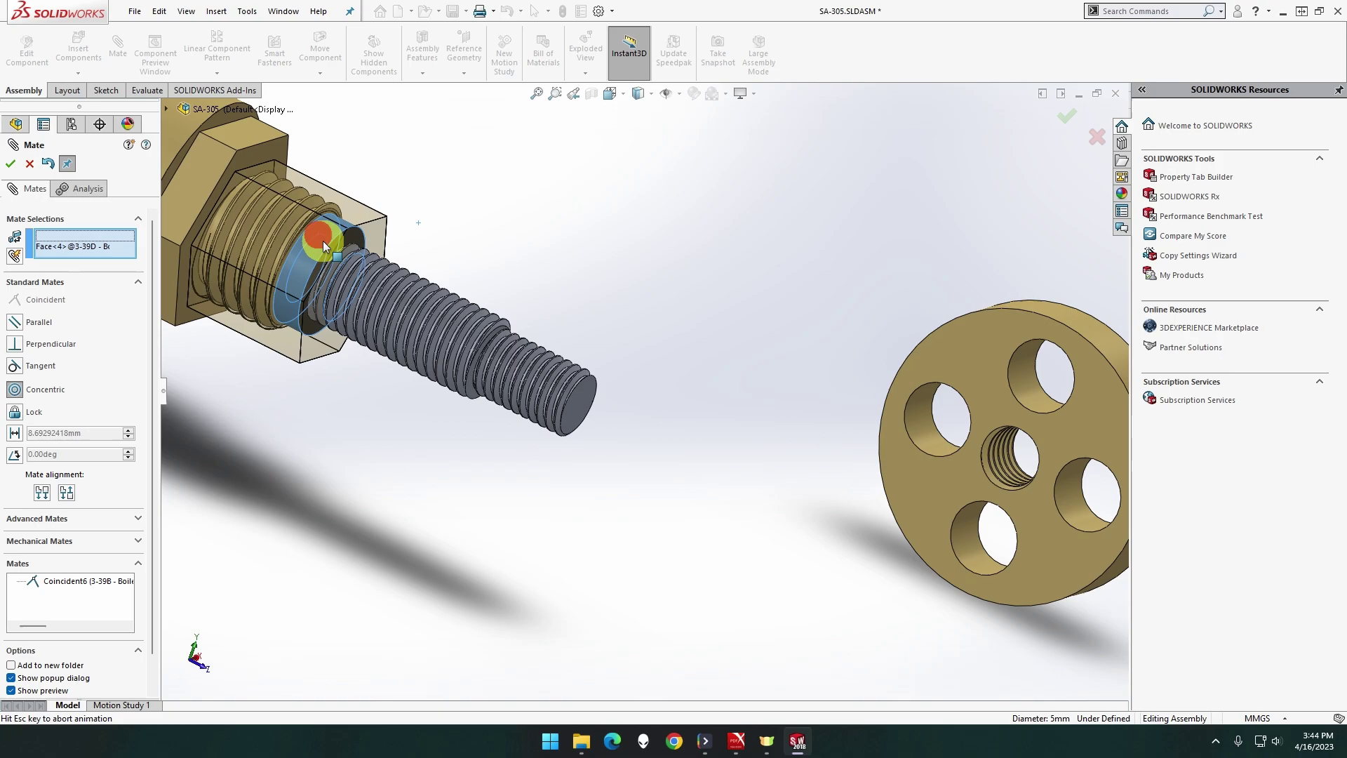
pyautogui.click(310, 226)
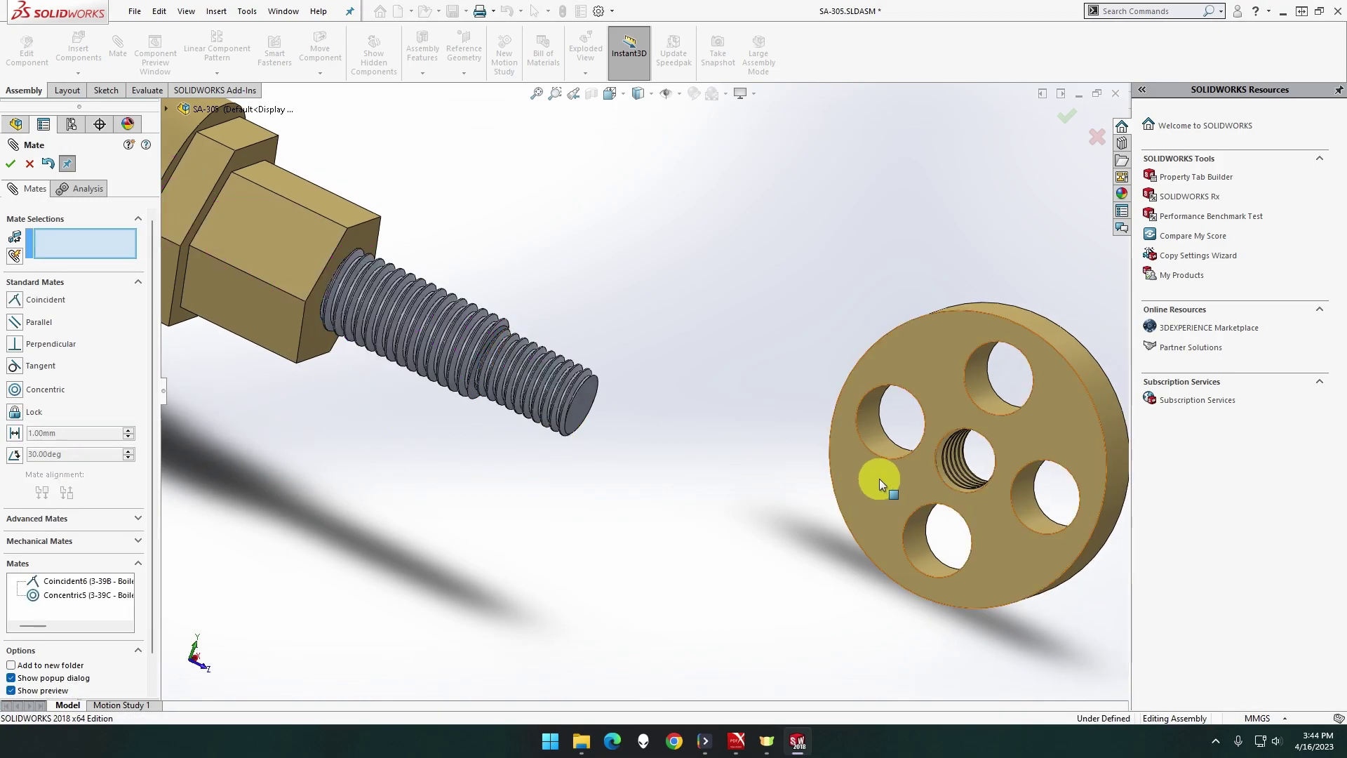
# Mate the hand wheel face to the spindle face, then undo an unwanted second wheel mate
pyautogui.click(886, 487)
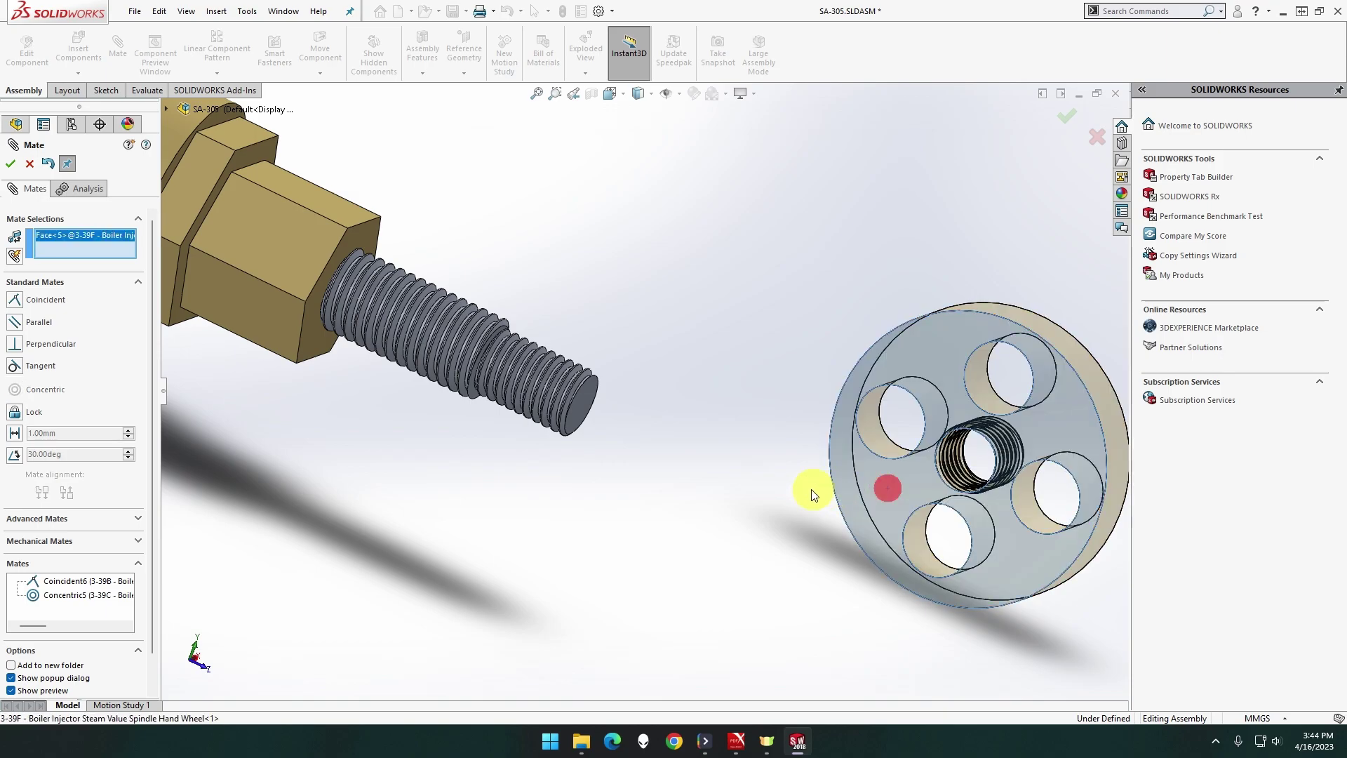
pyautogui.moveTo(811, 490); pyautogui.dragTo(697, 461, button='middle')
pyautogui.scroll(-6, 421, 372)
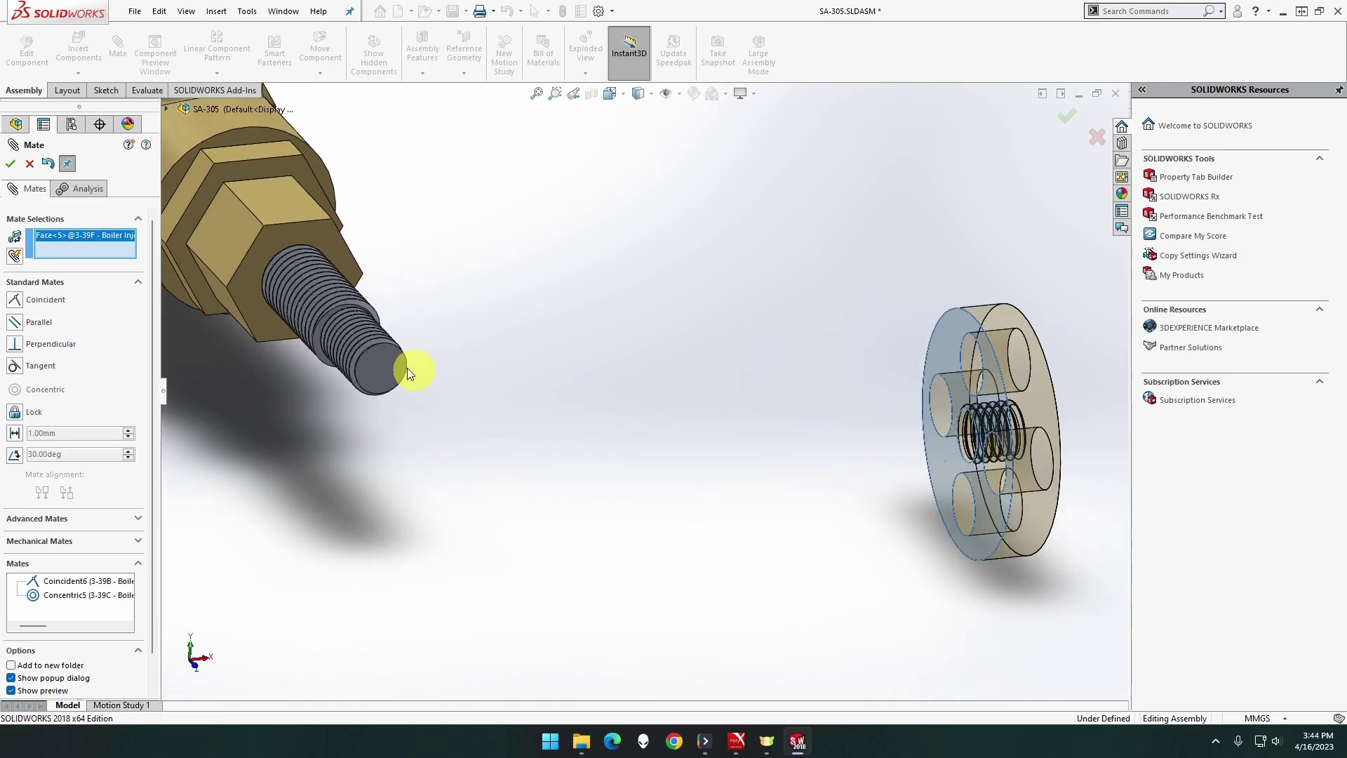
pyautogui.click(337, 339)
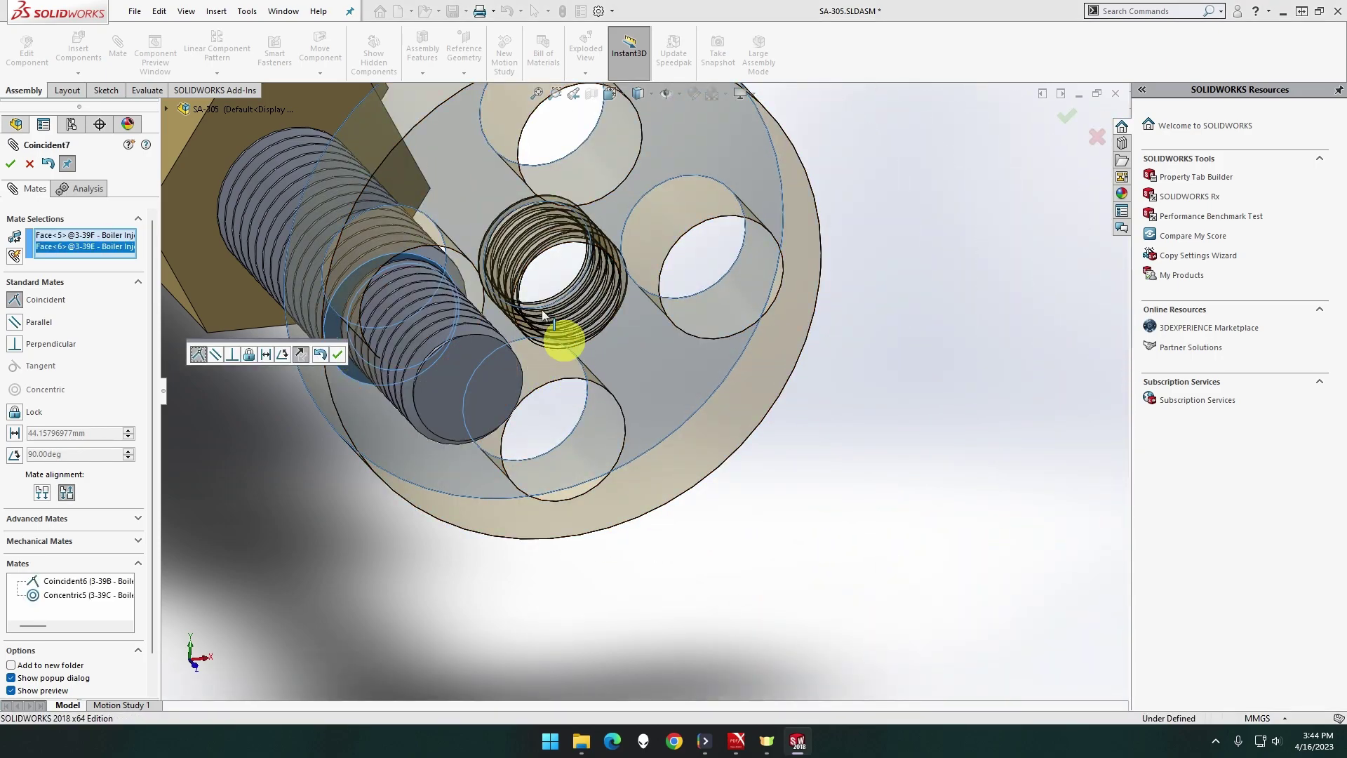
pyautogui.click(341, 355)
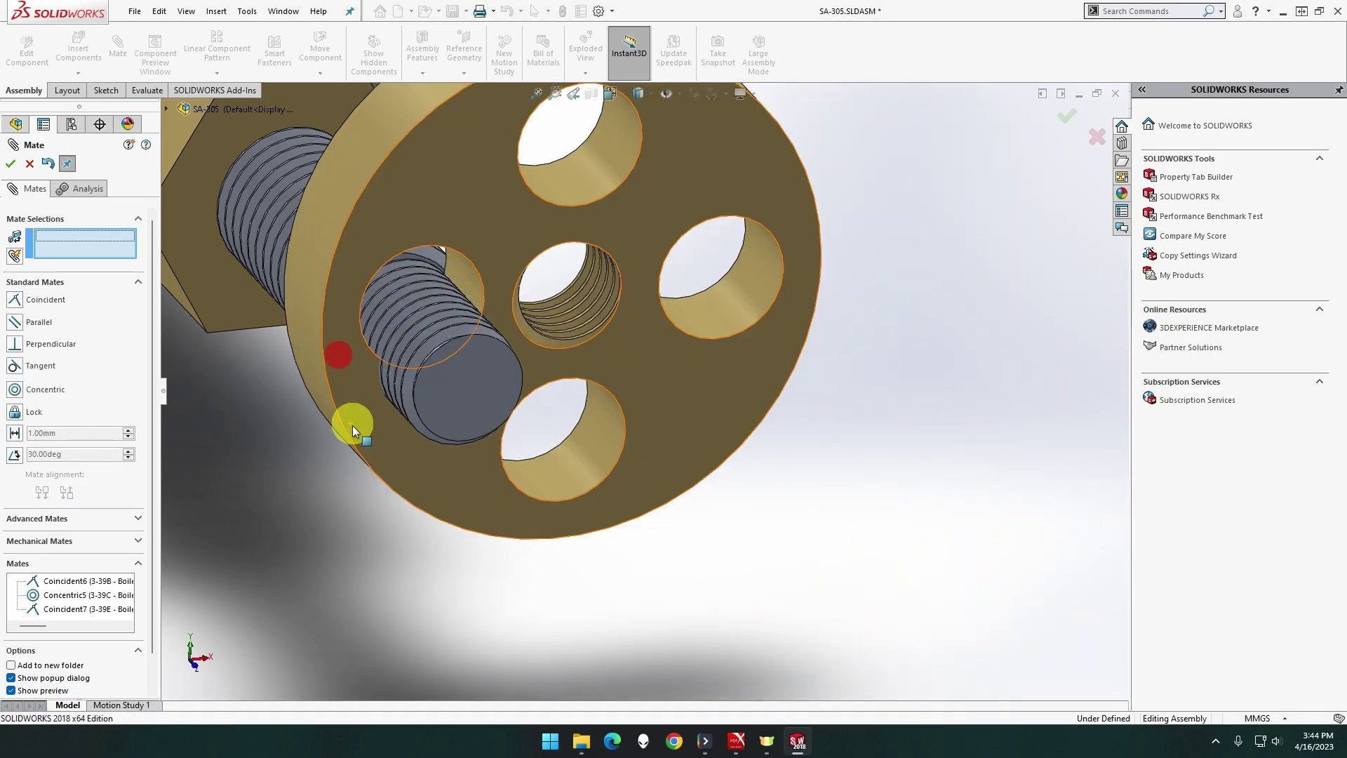
pyautogui.click(313, 407)
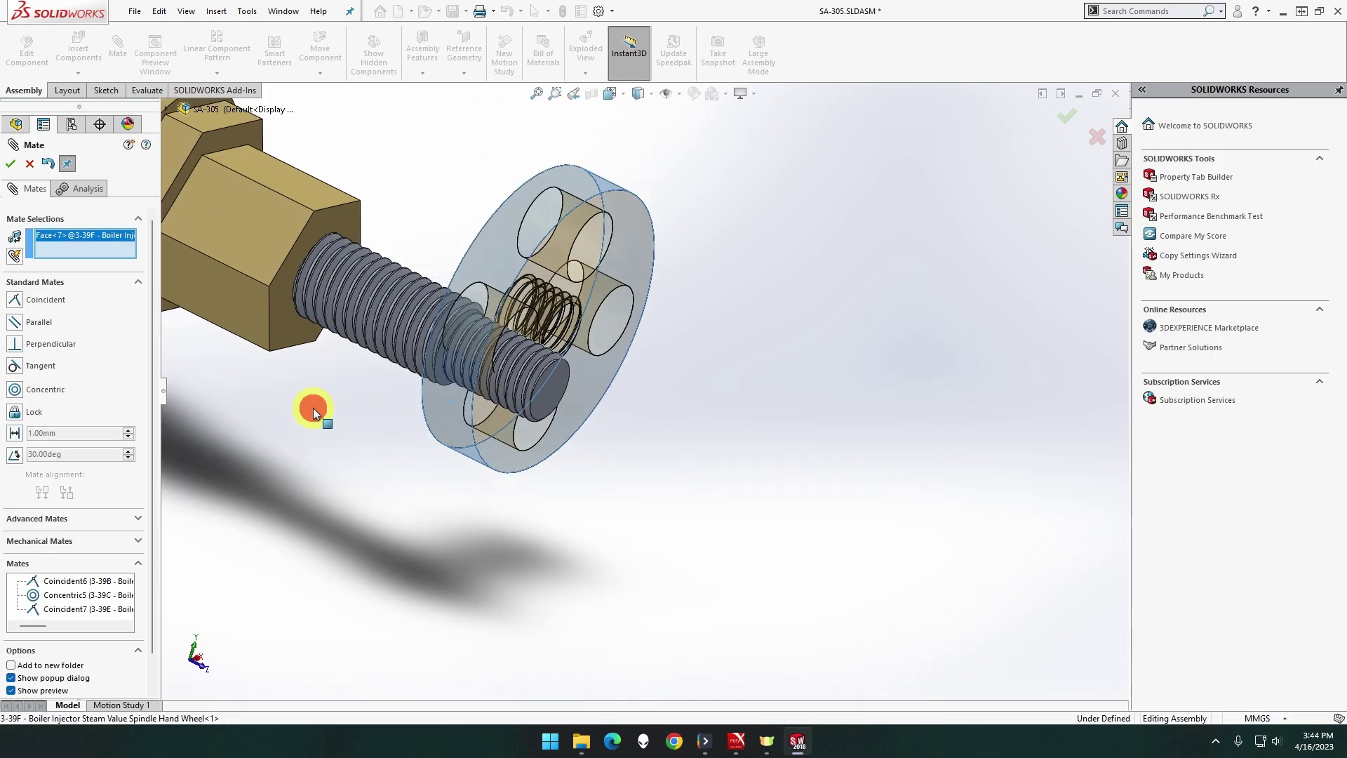
pyautogui.click(441, 370)
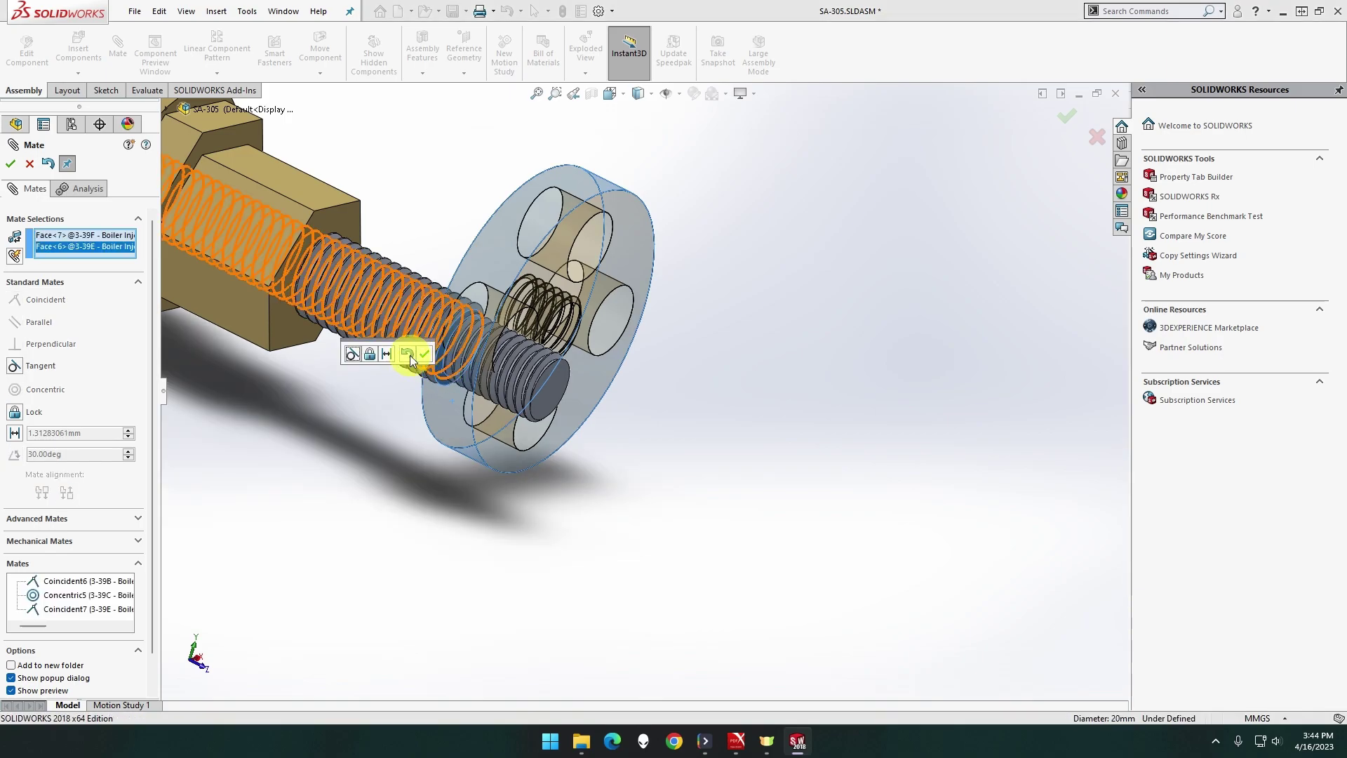
pyautogui.click(407, 354)
# Make the hand wheel Concentric with the valve body and slide it onto the spindle
pyautogui.moveTo(402, 394); pyautogui.dragTo(452, 446, button='middle')
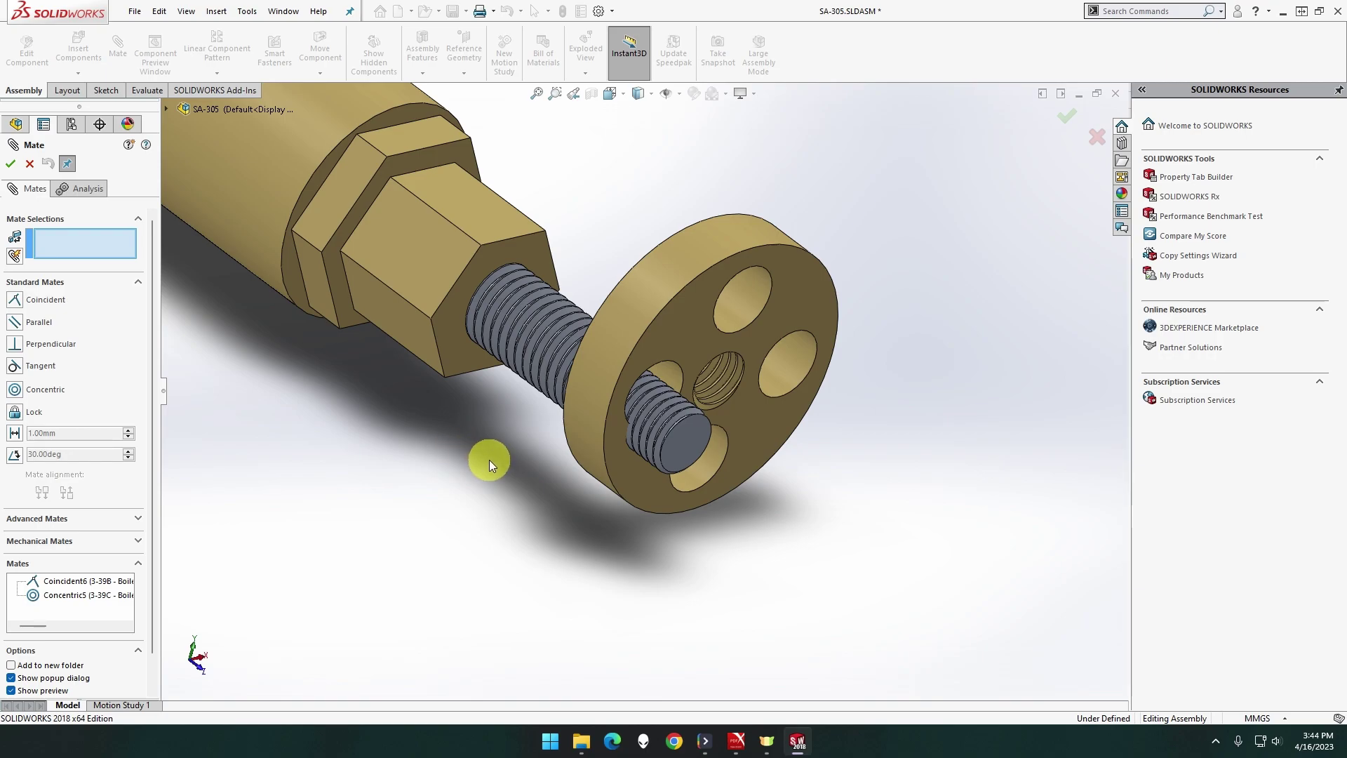
pyautogui.click(578, 439)
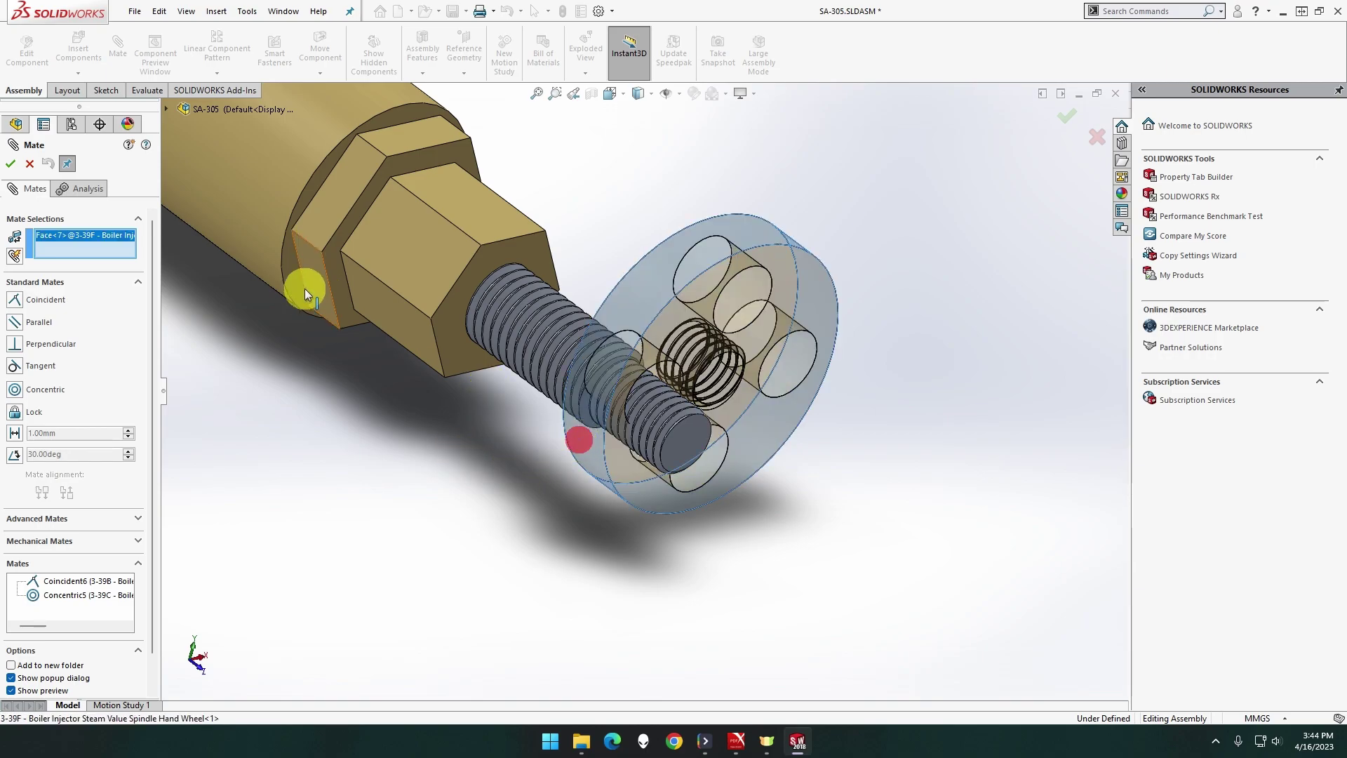
pyautogui.click(234, 199)
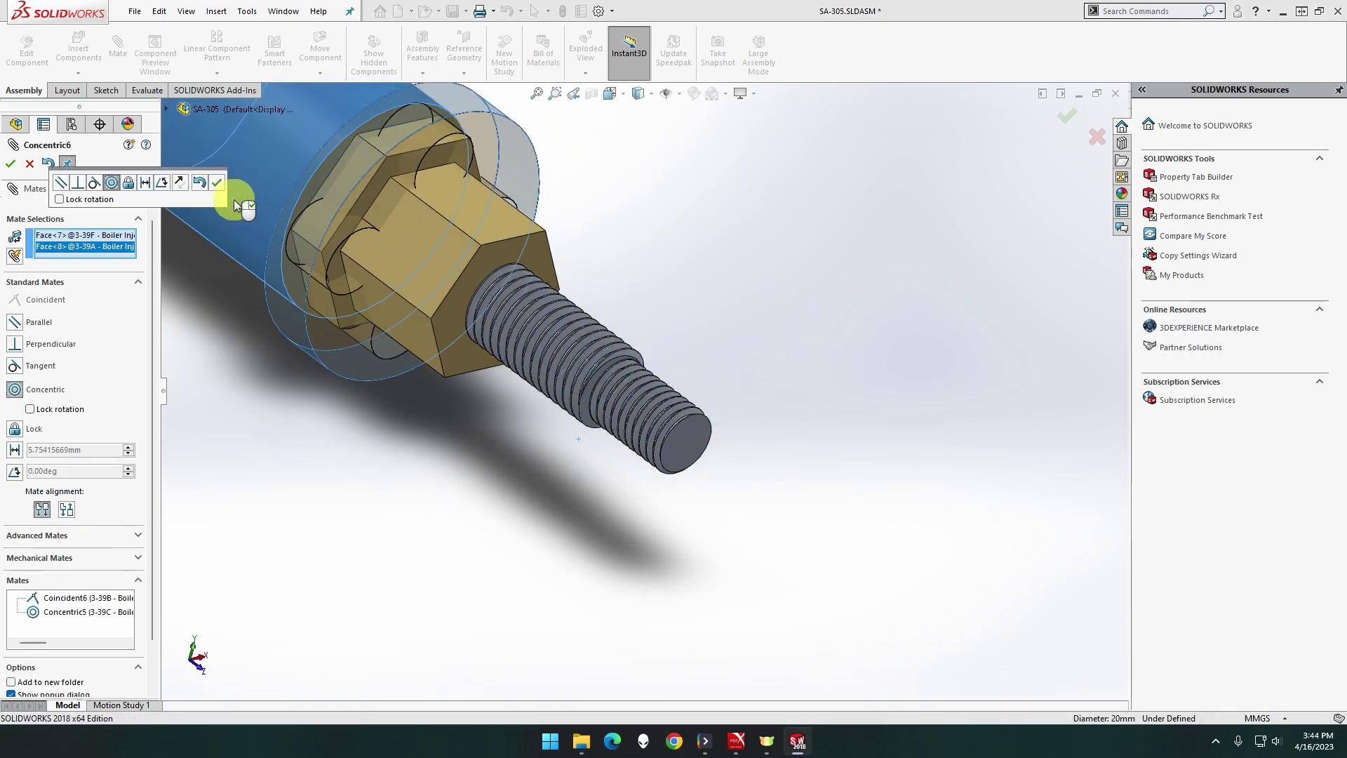
pyautogui.click(217, 183)
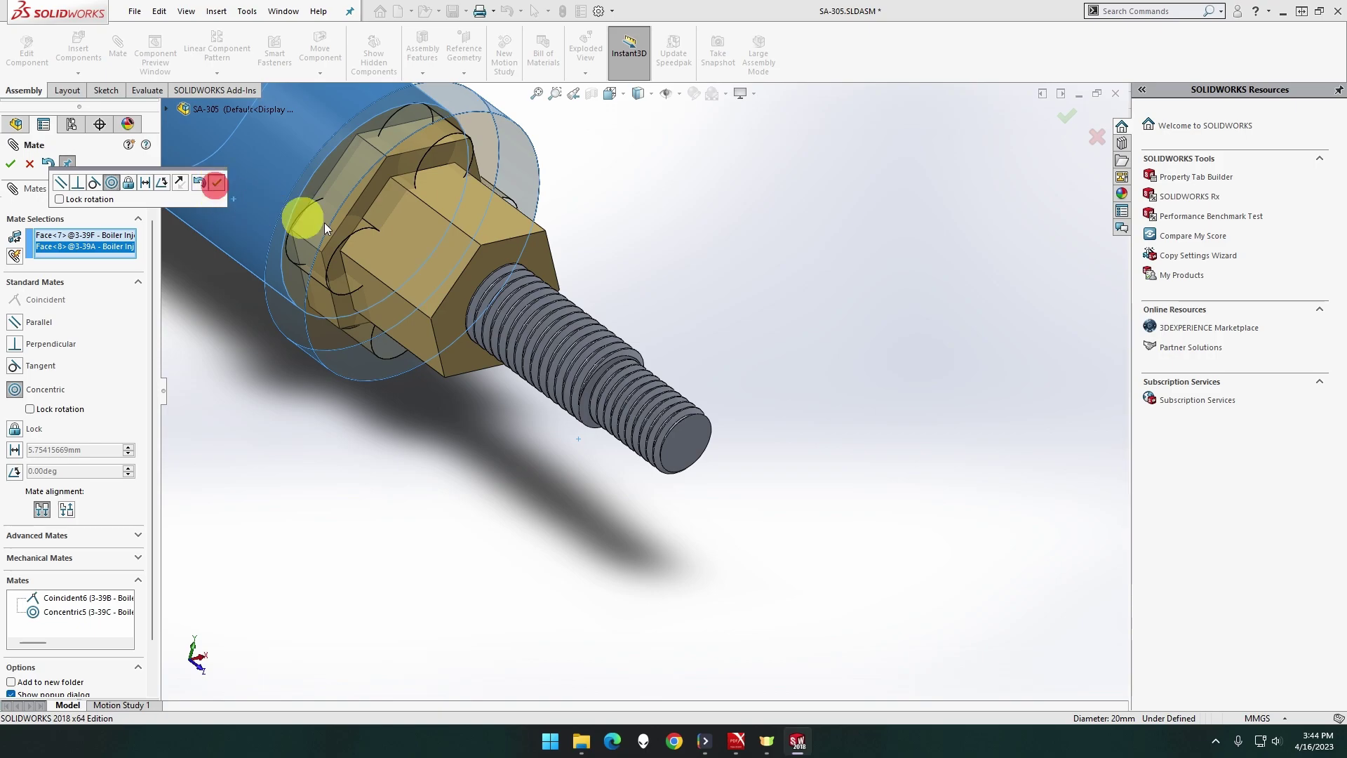
pyautogui.moveTo(330, 216); pyautogui.dragTo(686, 457)
pyautogui.moveTo(685, 456); pyautogui.dragTo(550, 503, button='middle')
# Add a Coincident mate seating the hand wheel face on the spindle end face
pyautogui.click(649, 510)
pyautogui.scroll(-5, 562, 435)
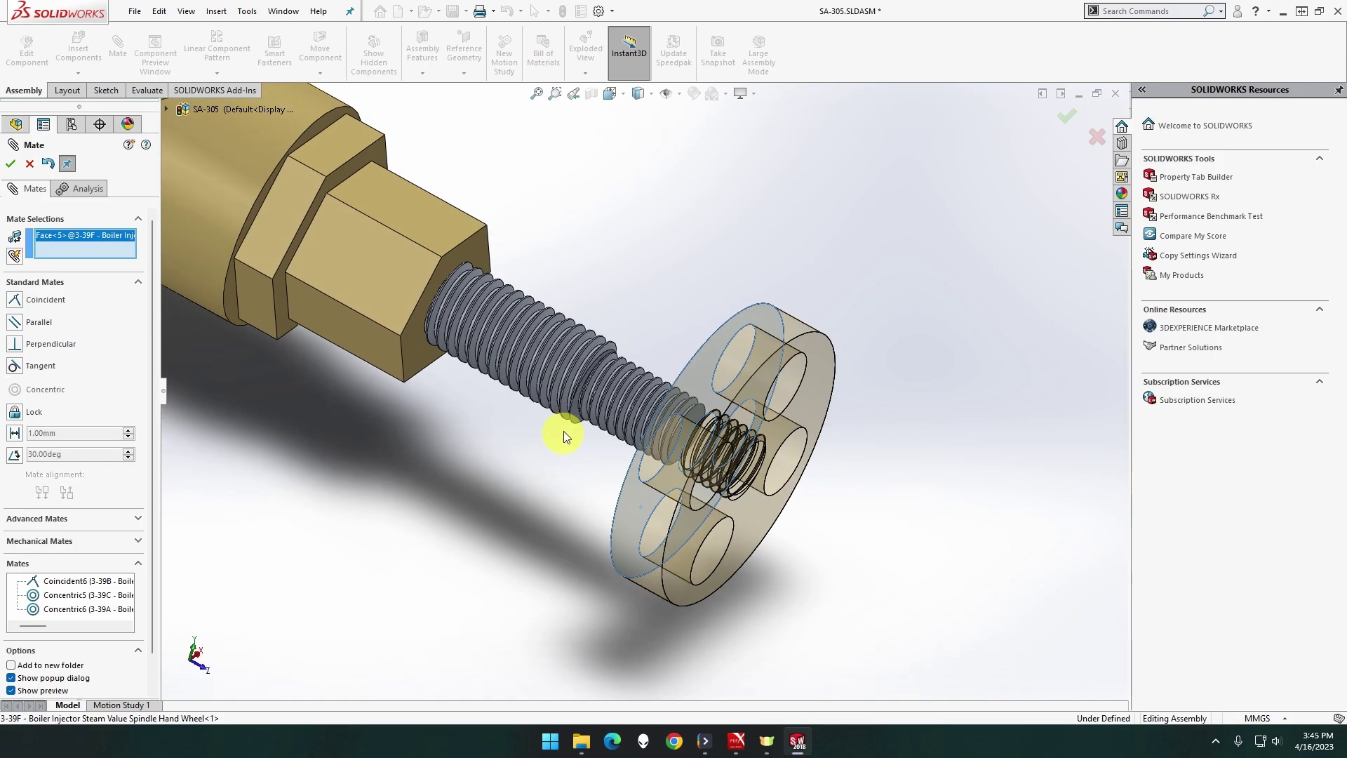
pyautogui.click(596, 404)
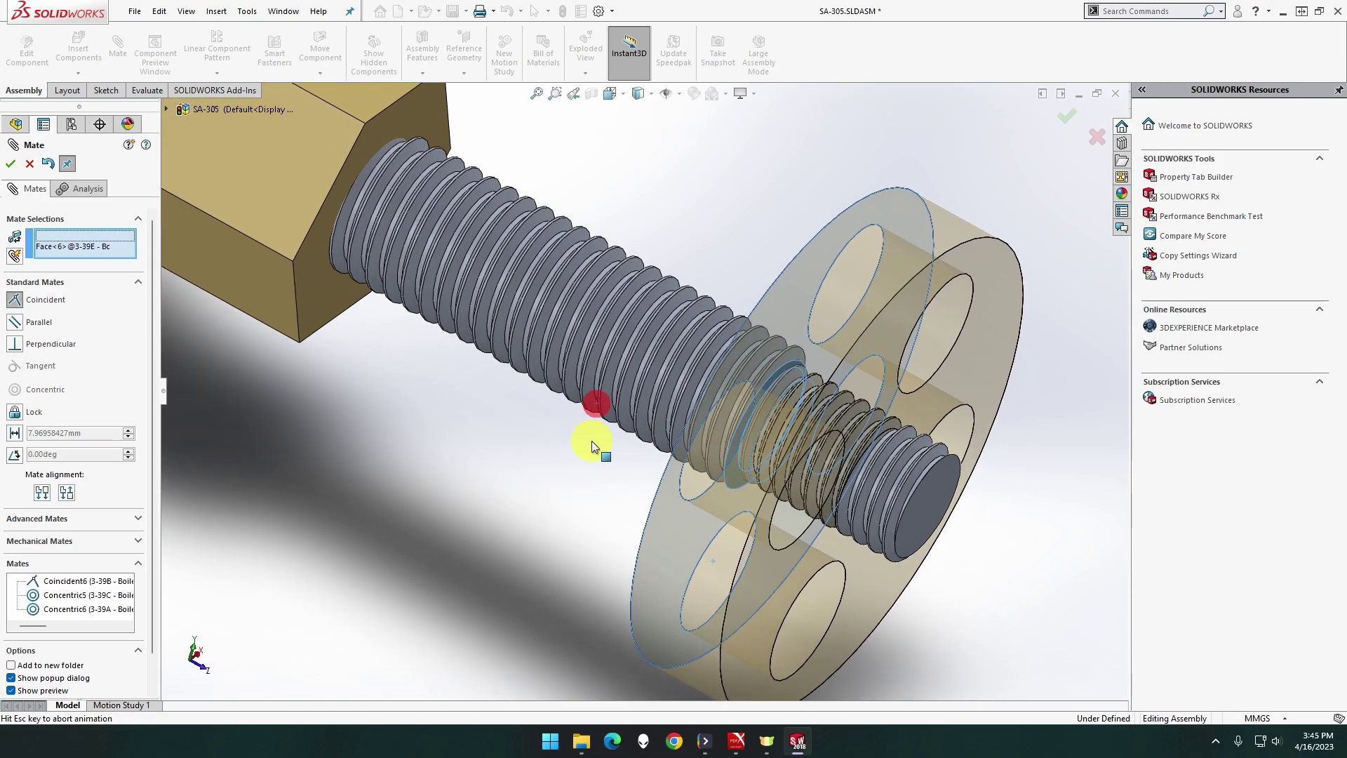
pyautogui.click(751, 464)
pyautogui.scroll(5, 731, 482)
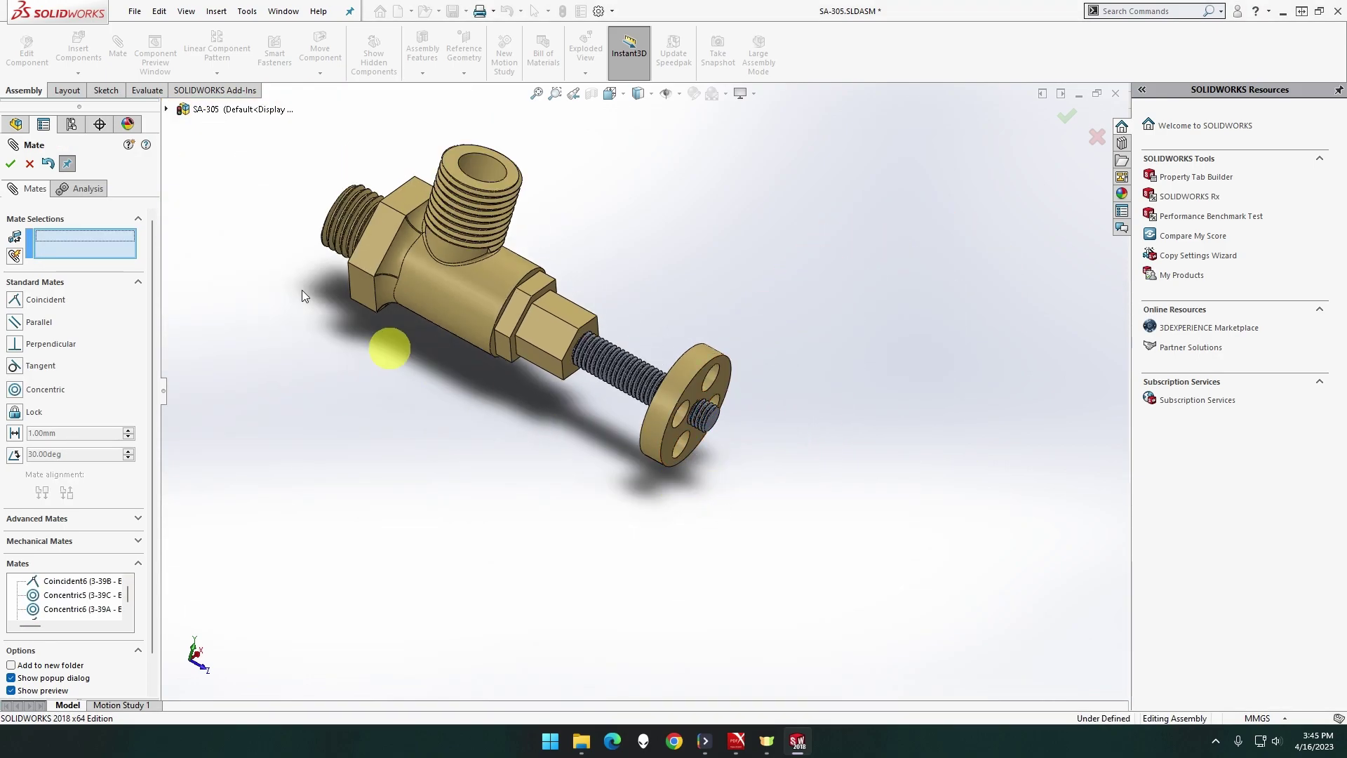
# Close the mate editor and rotate the hand wheel to screw it toward the valve body
pyautogui.click(29, 164)
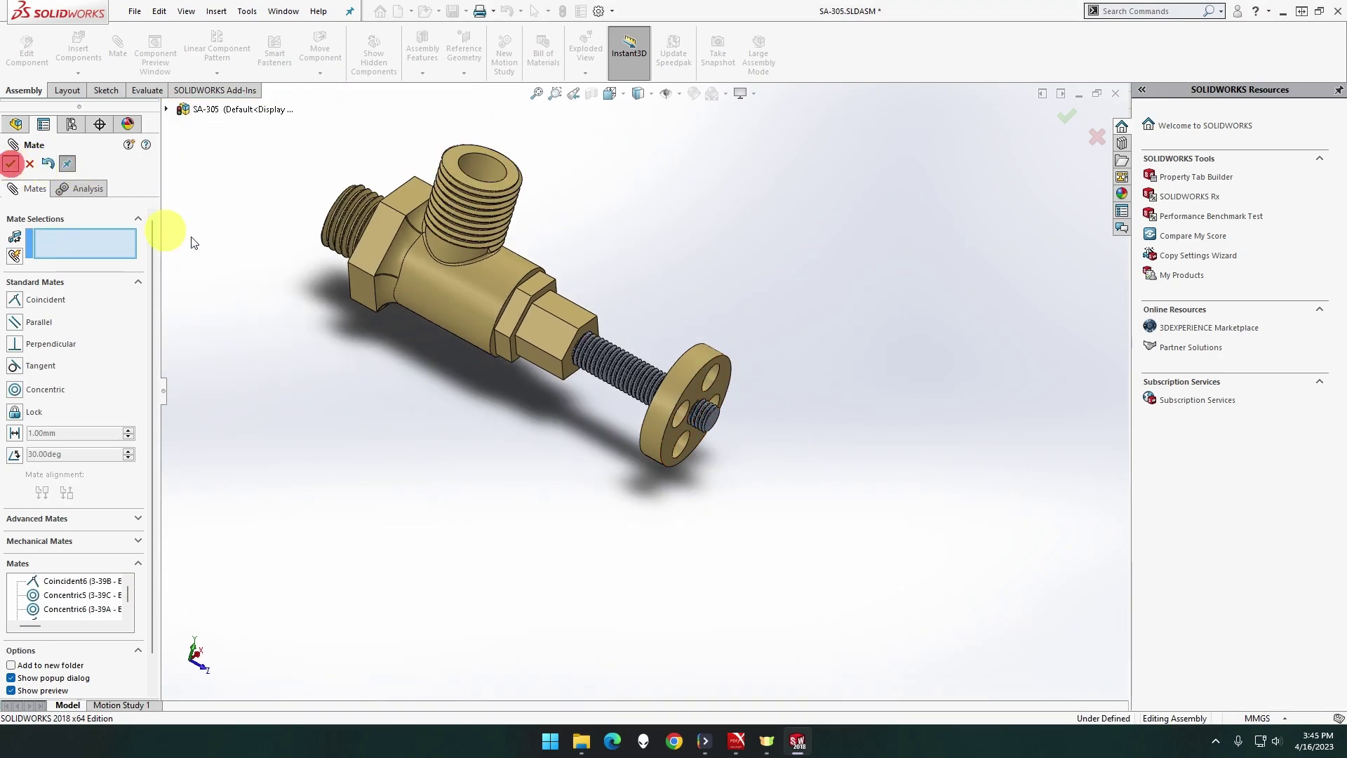
pyautogui.click(670, 384)
pyautogui.moveTo(658, 381); pyautogui.dragTo(645, 373)
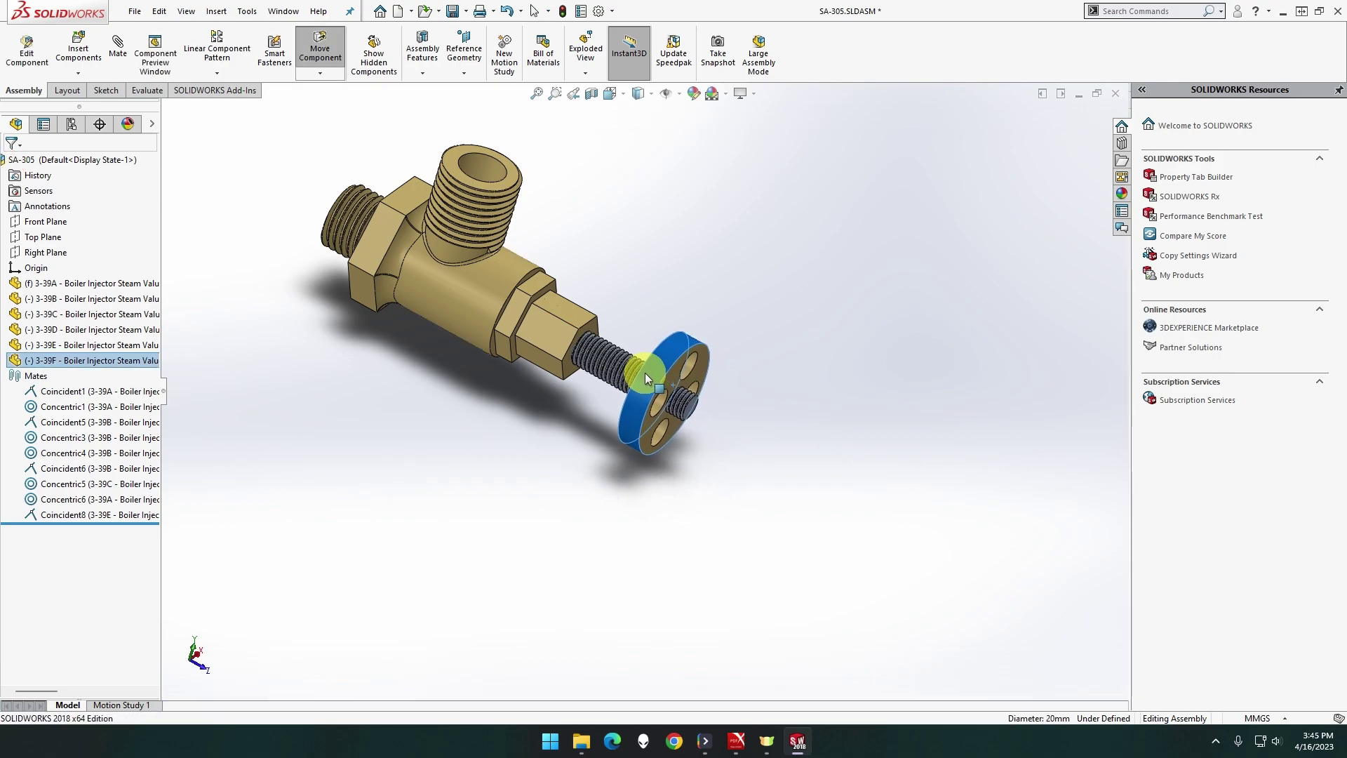
pyautogui.click(645, 216)
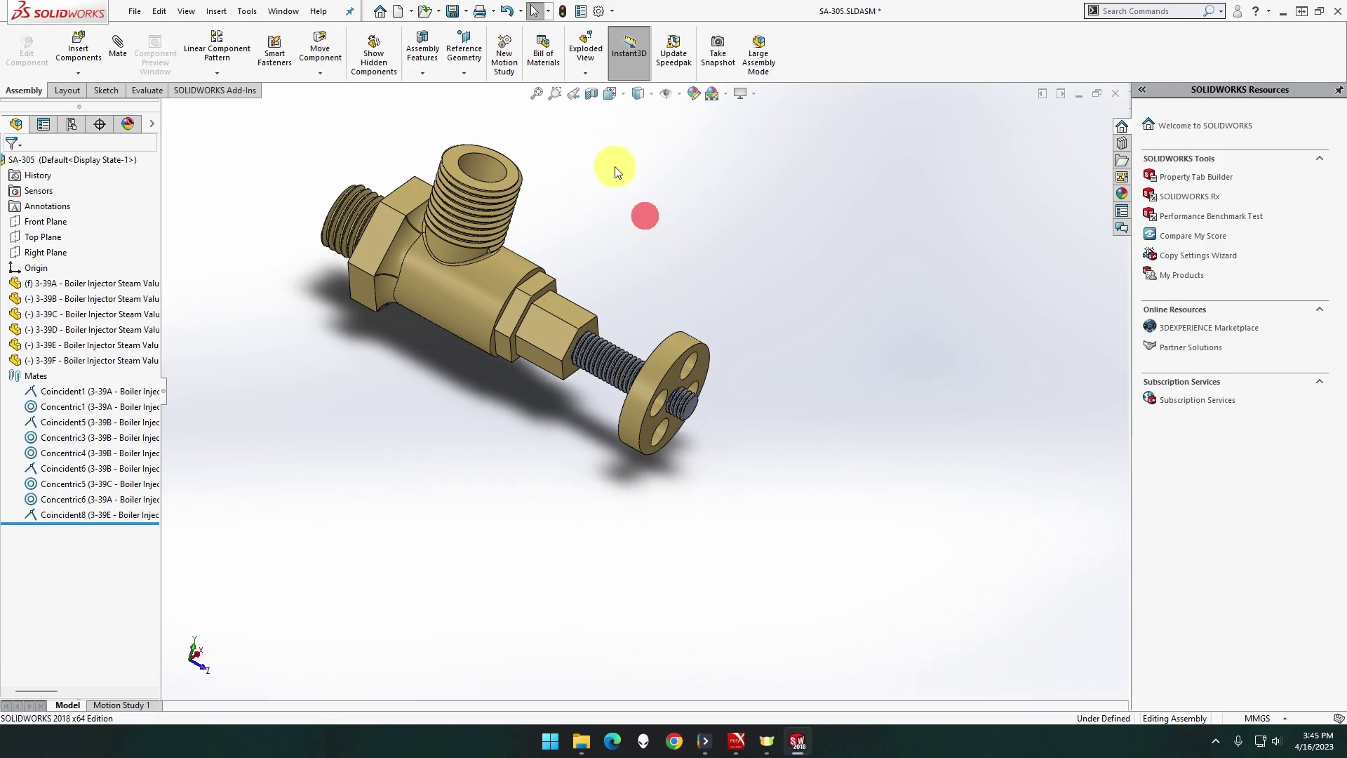
# Zoom to fit and orbit to review the whole SA-305 assembly
pyautogui.click(535, 94)
pyautogui.moveTo(647, 293); pyautogui.dragTo(680, 351, button='middle')
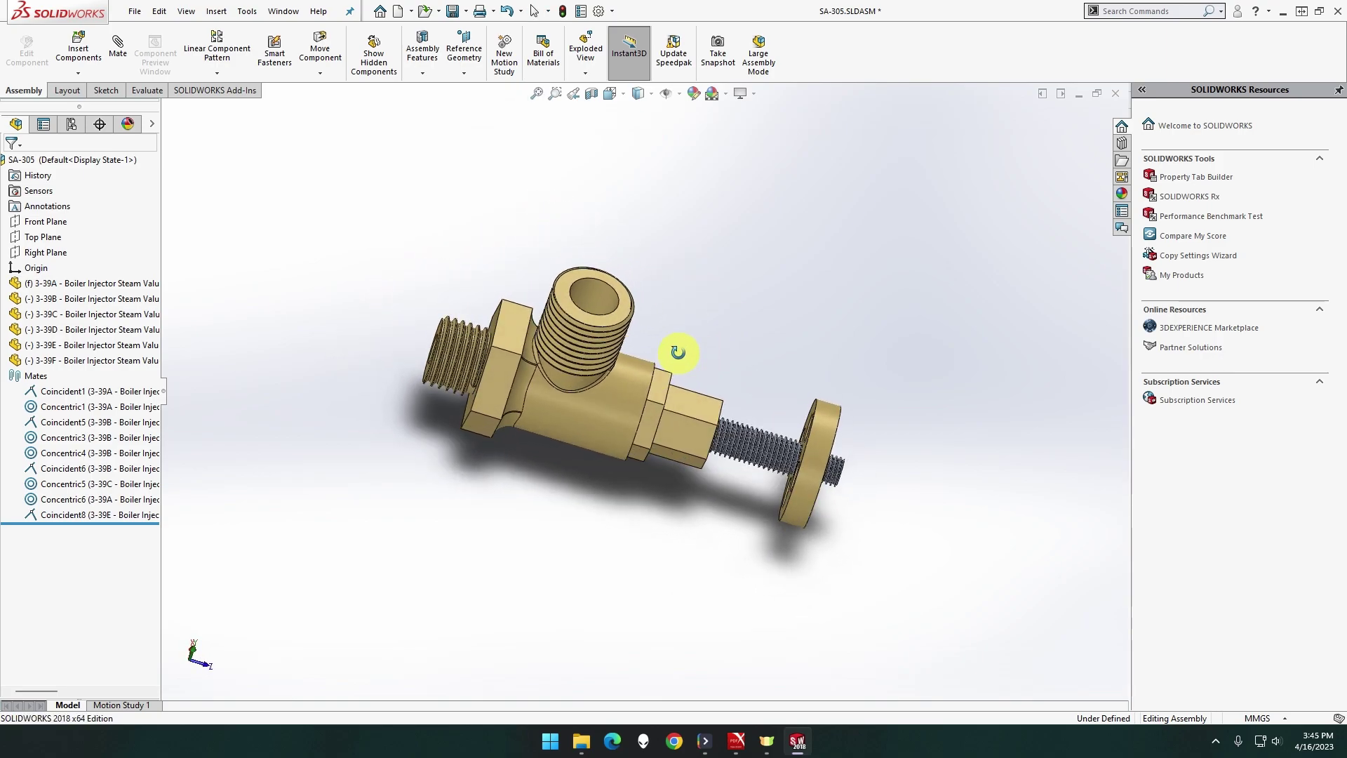
pyautogui.scroll(-2, 679, 352)
pyautogui.click(537, 94)
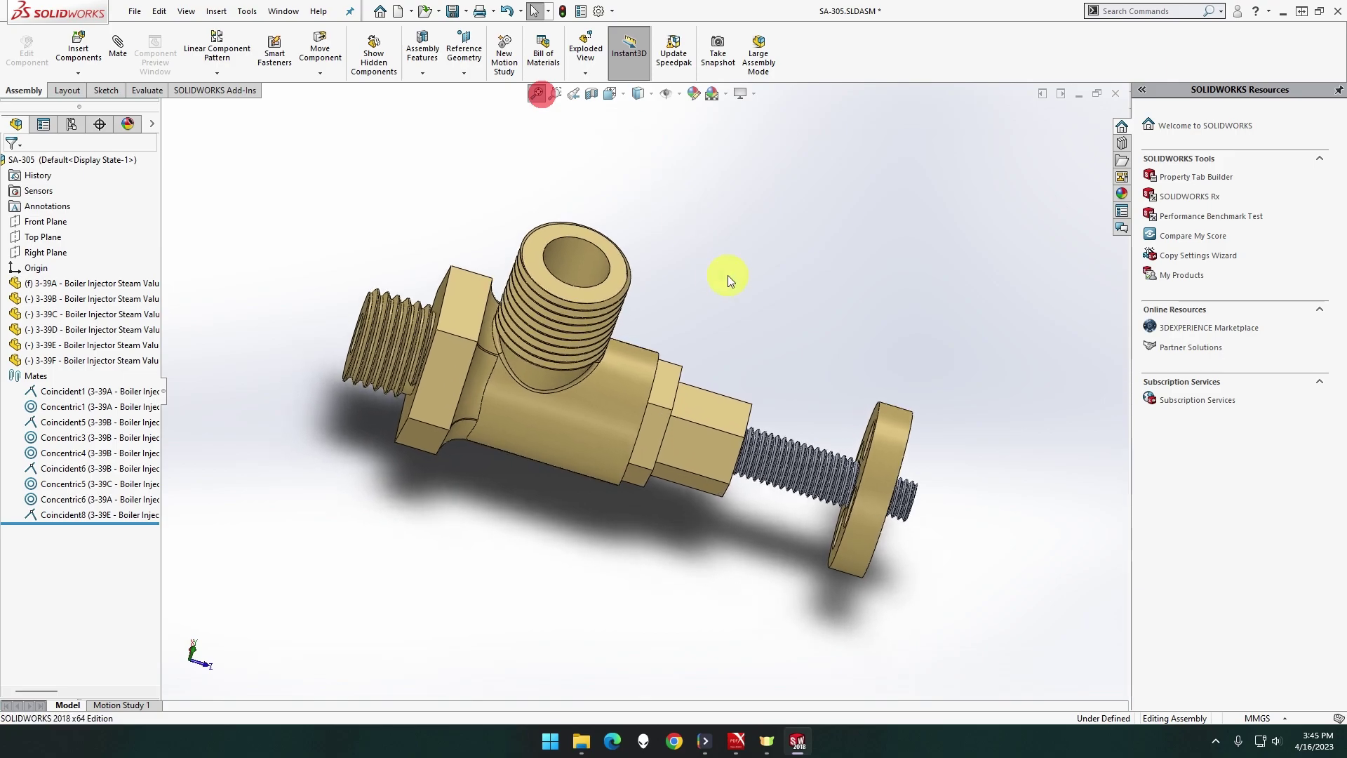